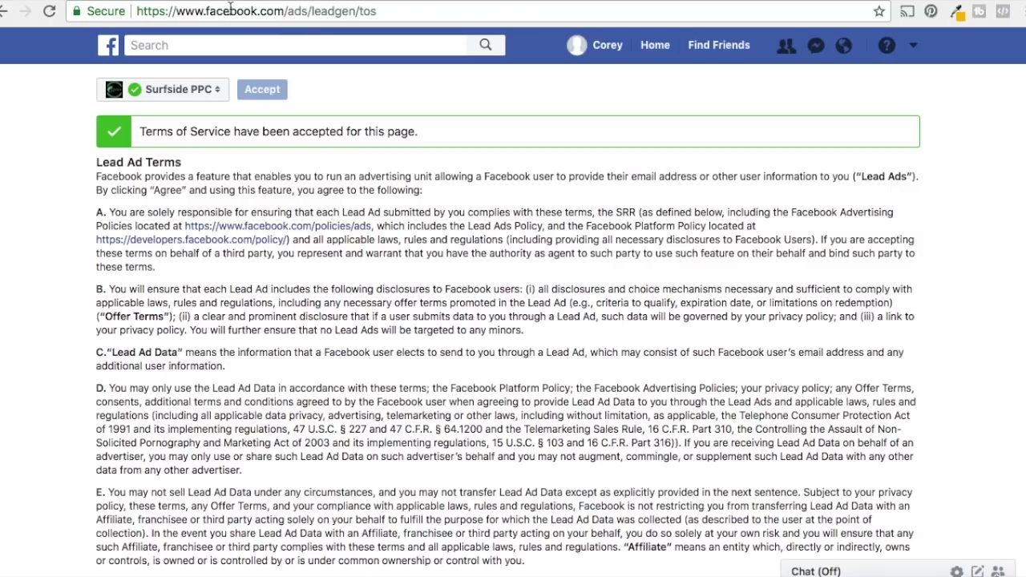
Look over the Lead Ad Terms accepted for the Surfside PPC page
scroll(581, 305, down, 4)
scroll(591, 317, up, 3)
scroll(591, 318, up, 1)
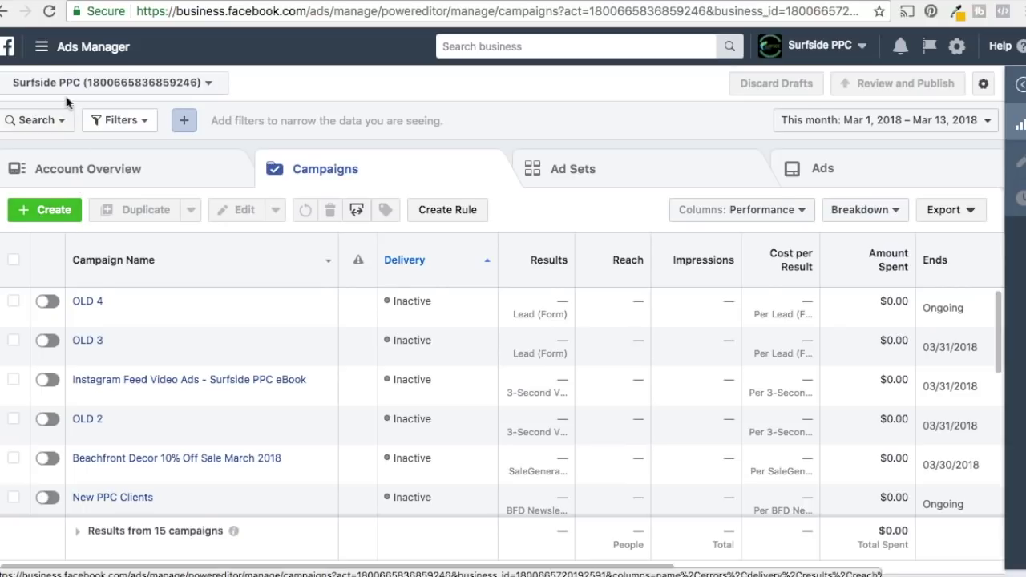
Open the Audiences asset library of the Surfside PPC ad account to view its saved, lookalike and custom audiences
click(49, 52)
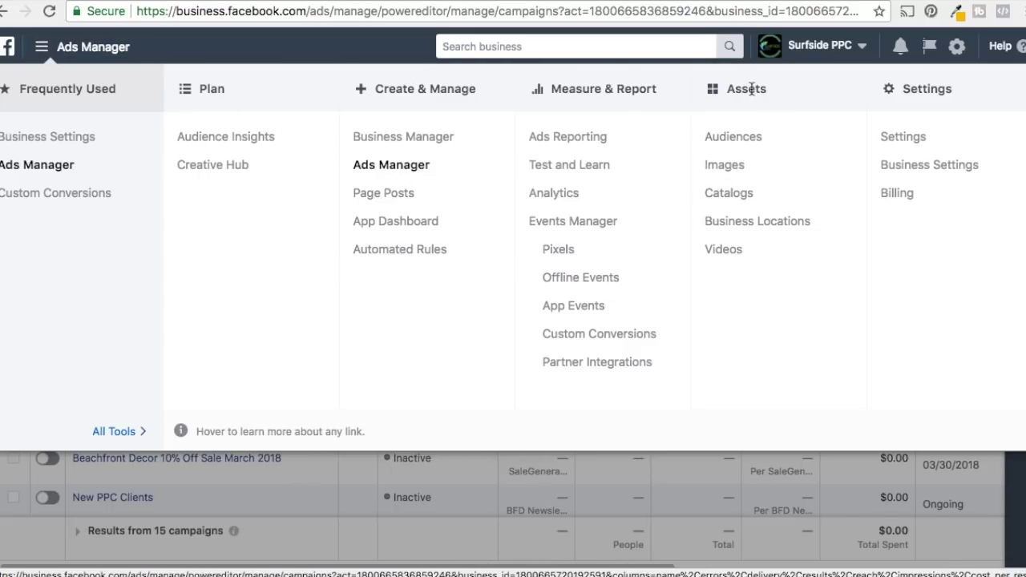
click(733, 138)
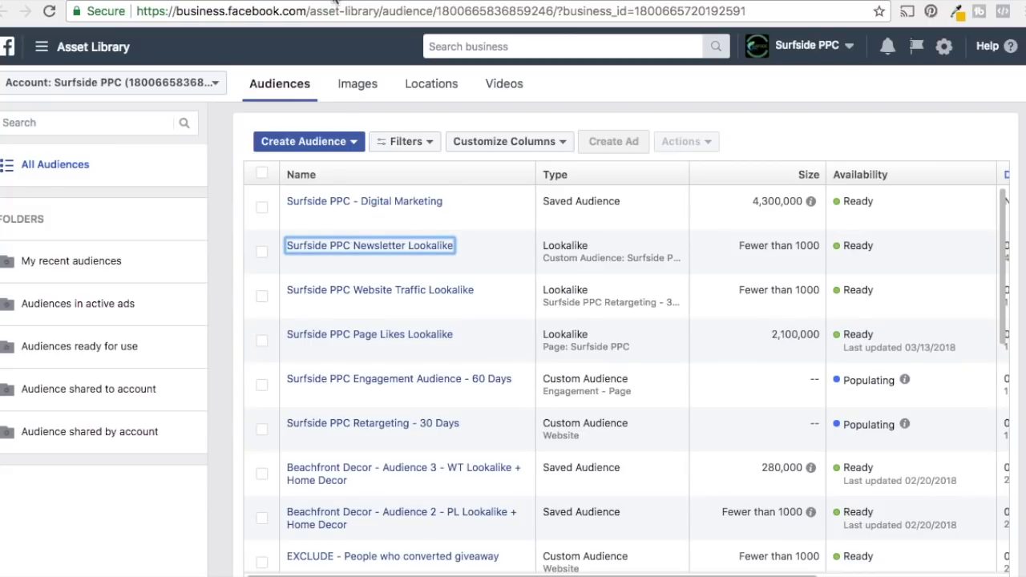
click(225, 210)
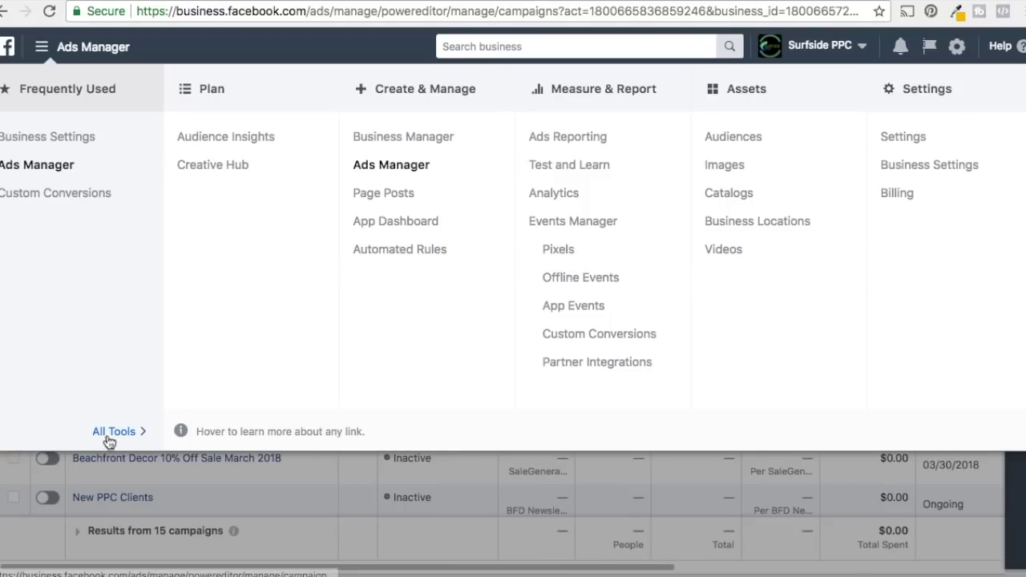
Start a new campaign in Ads Manager with Lead generation as the marketing objective
click(11, 484)
click(44, 210)
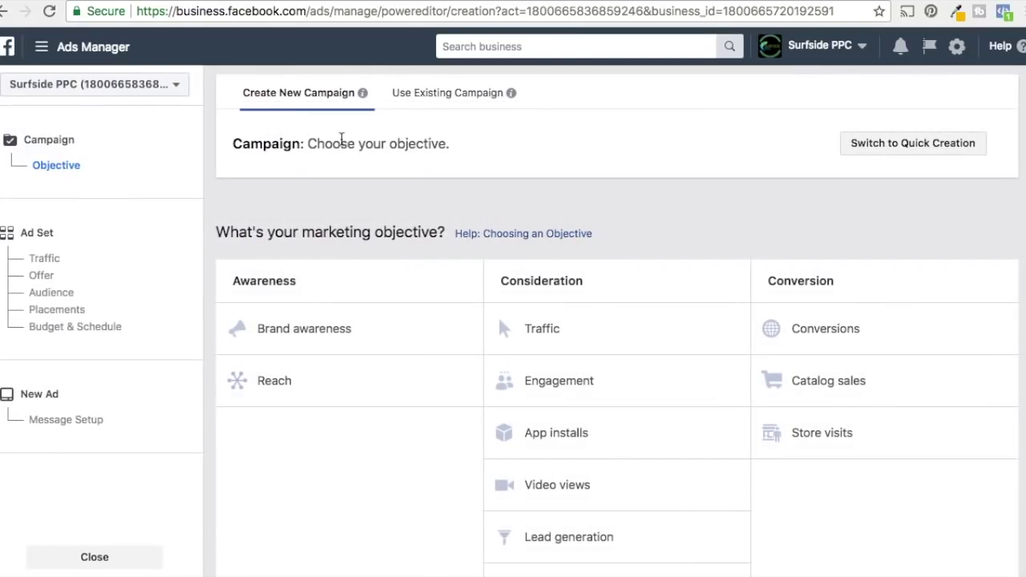
scroll(653, 242, down, 1)
scroll(366, 389, down, 1)
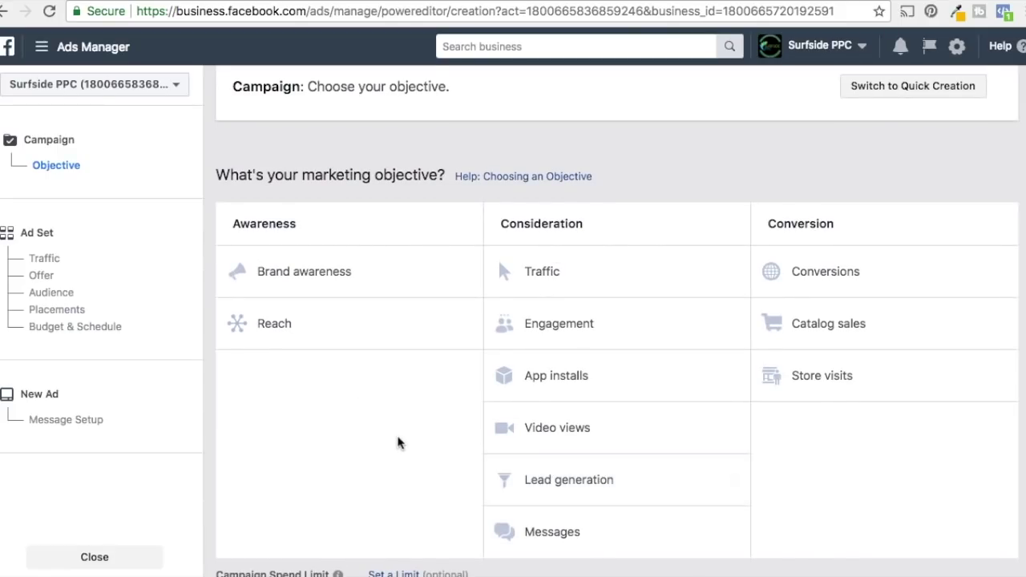
click(617, 499)
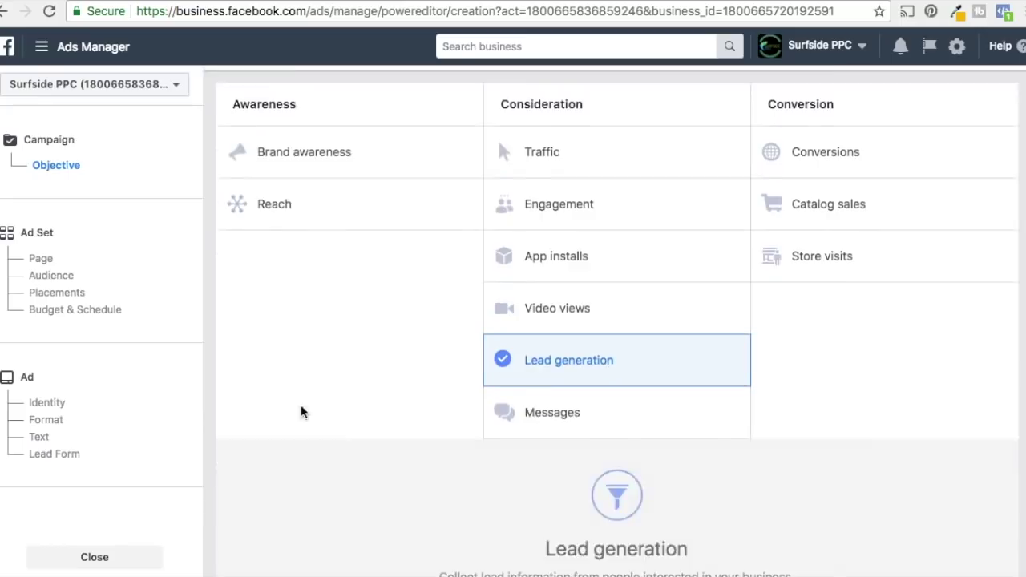
Name the campaign "Surfside PPC Email List Lead Generation" and continue to the ad set setup
drag(685, 397, 523, 396)
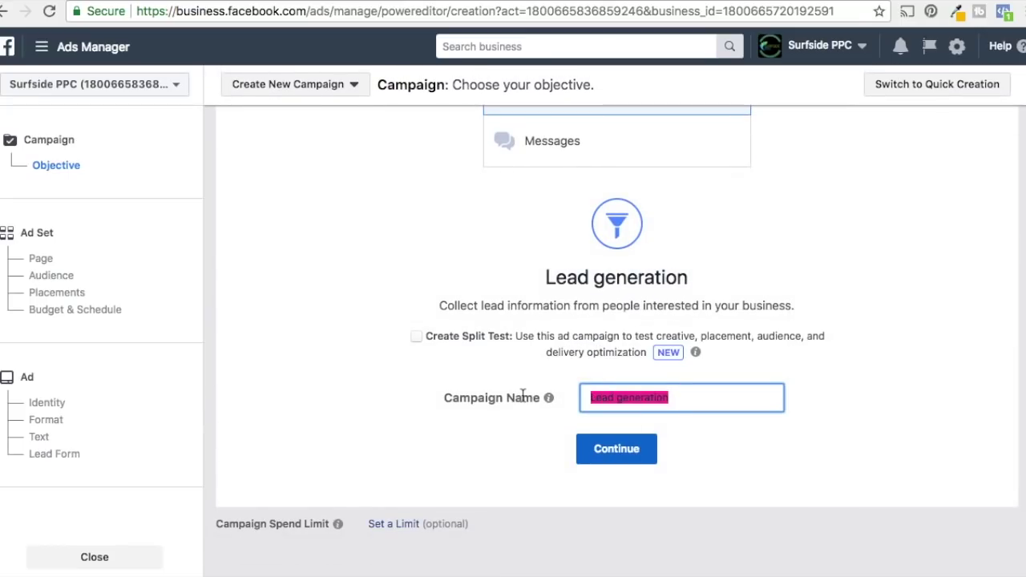
text(Surfside PPC Email List L)
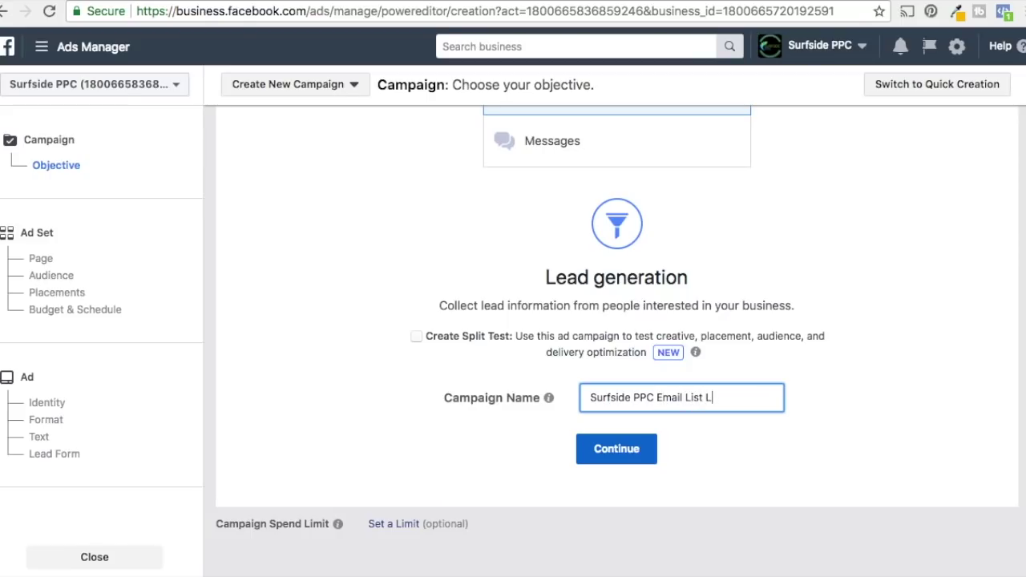
text(ead Generation)
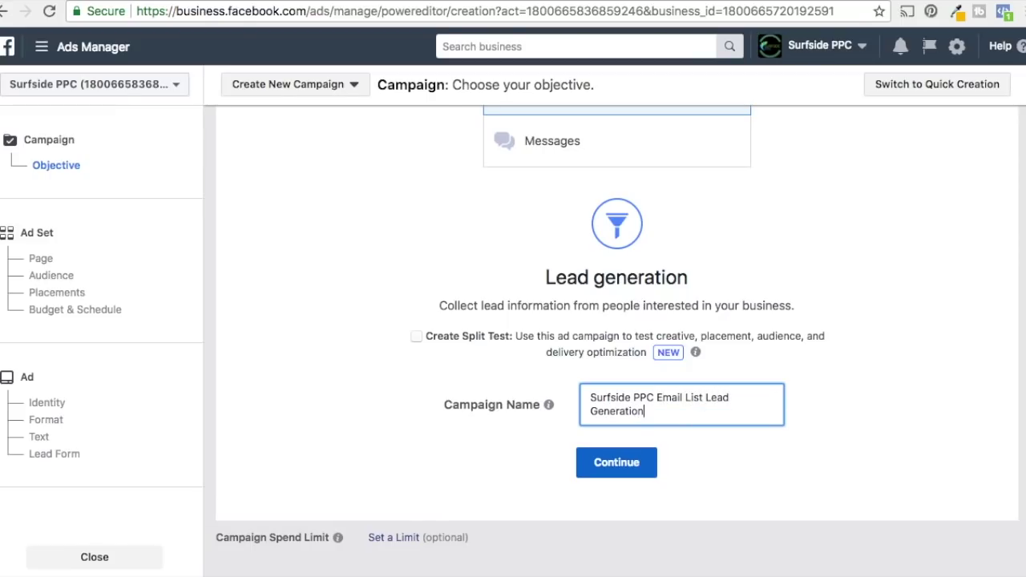
click(327, 337)
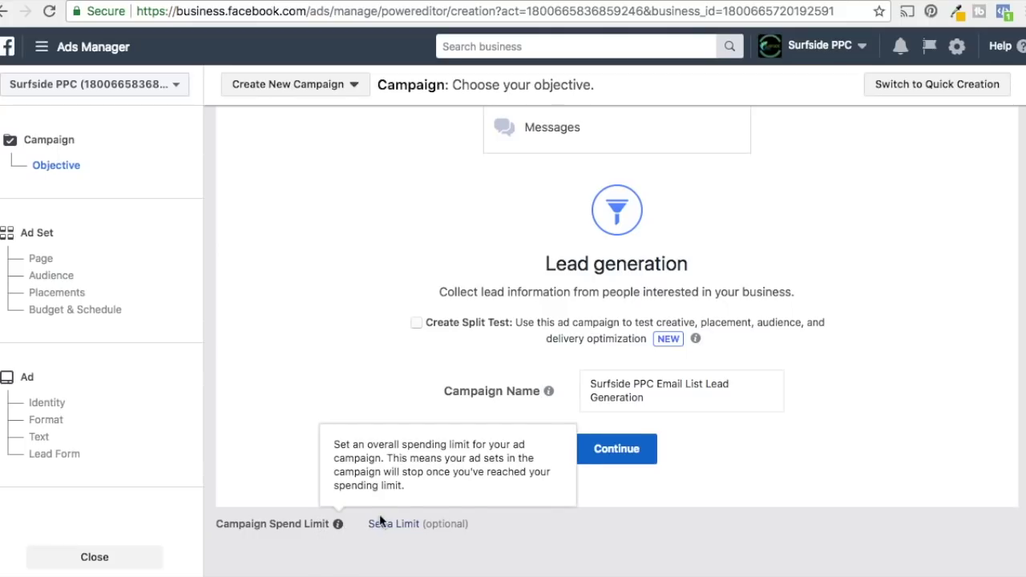
click(613, 446)
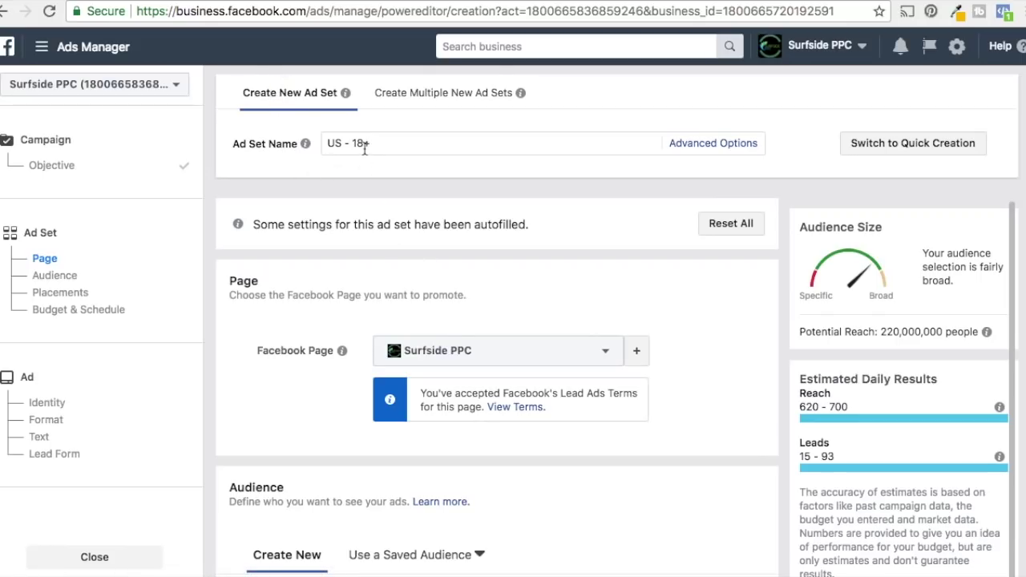
scroll(654, 303, down, 4)
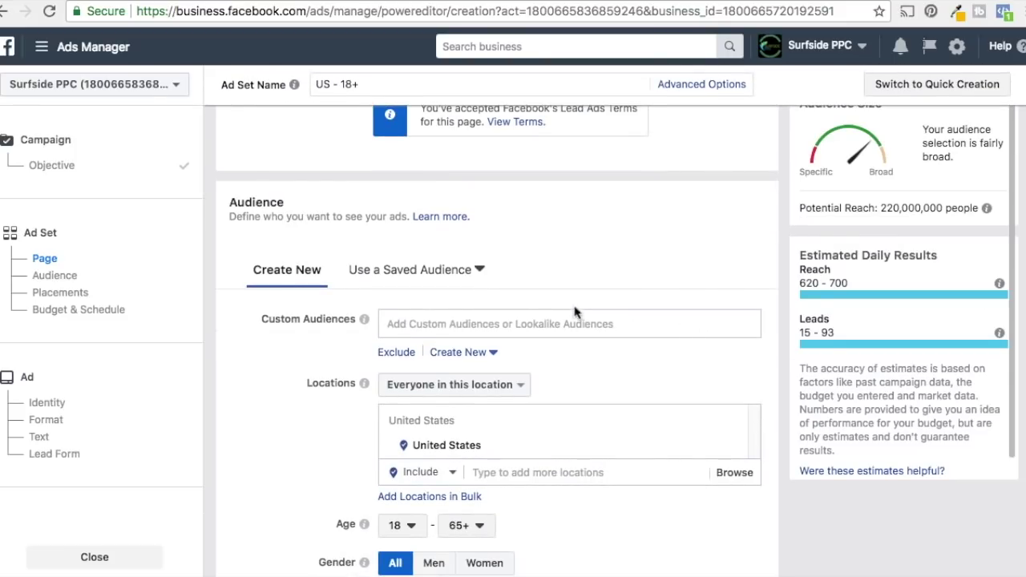
click(479, 270)
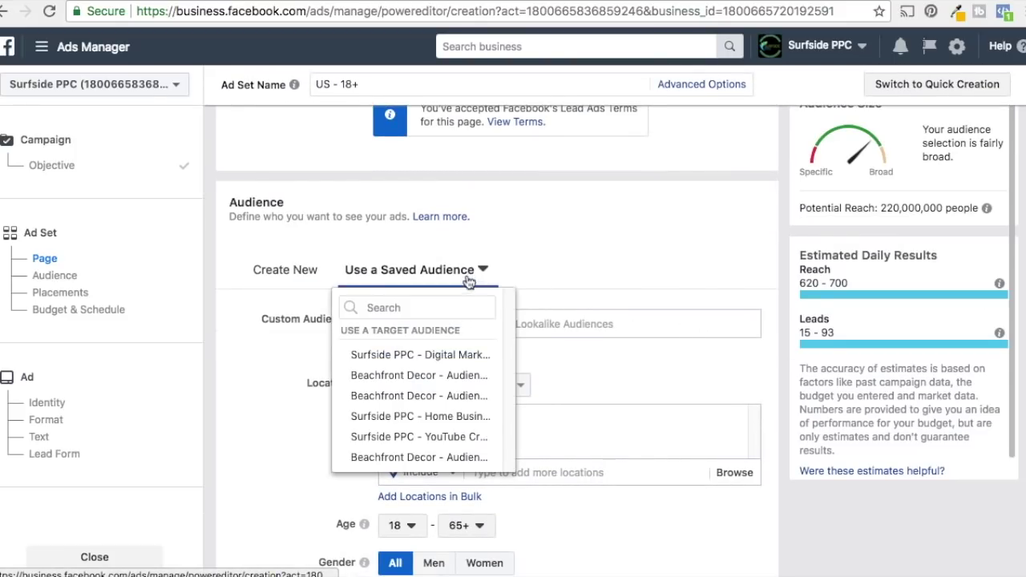
click(418, 437)
Switch to creating multiple new ad sets and choose Surfside PPC as the Facebook Page to promote
scroll(673, 227, up, 4)
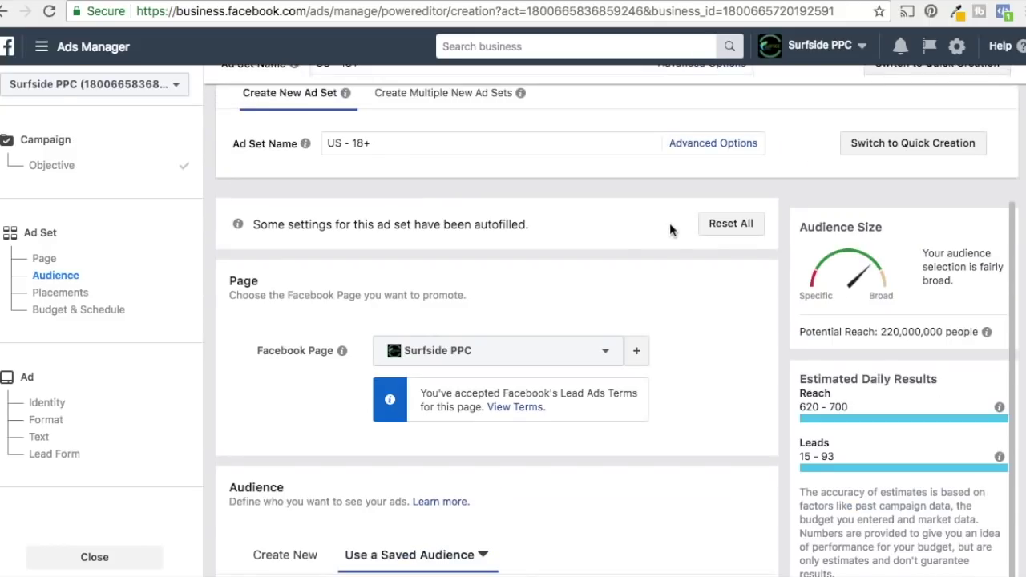
click(455, 98)
scroll(687, 273, down, 2)
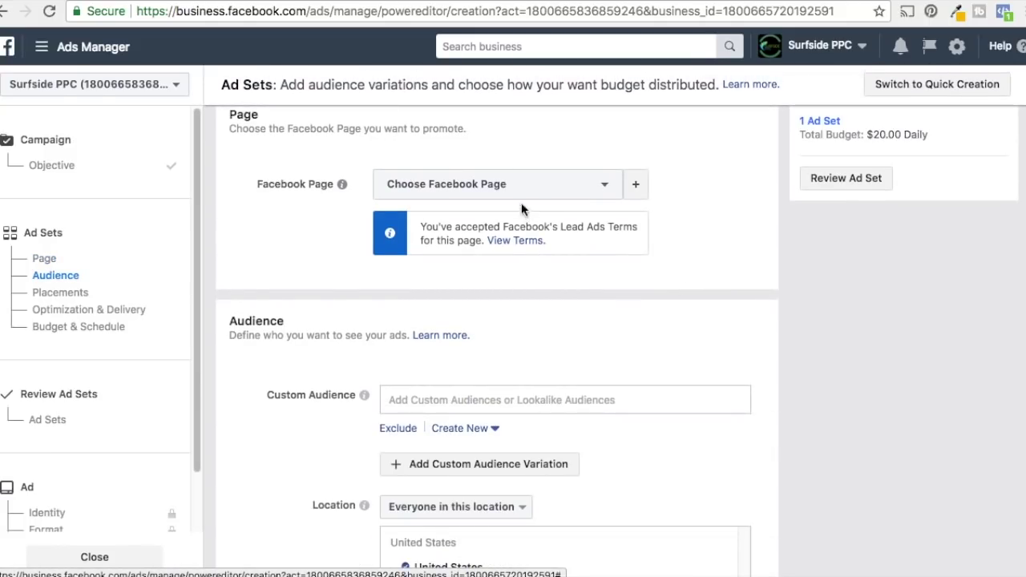
click(497, 184)
click(490, 355)
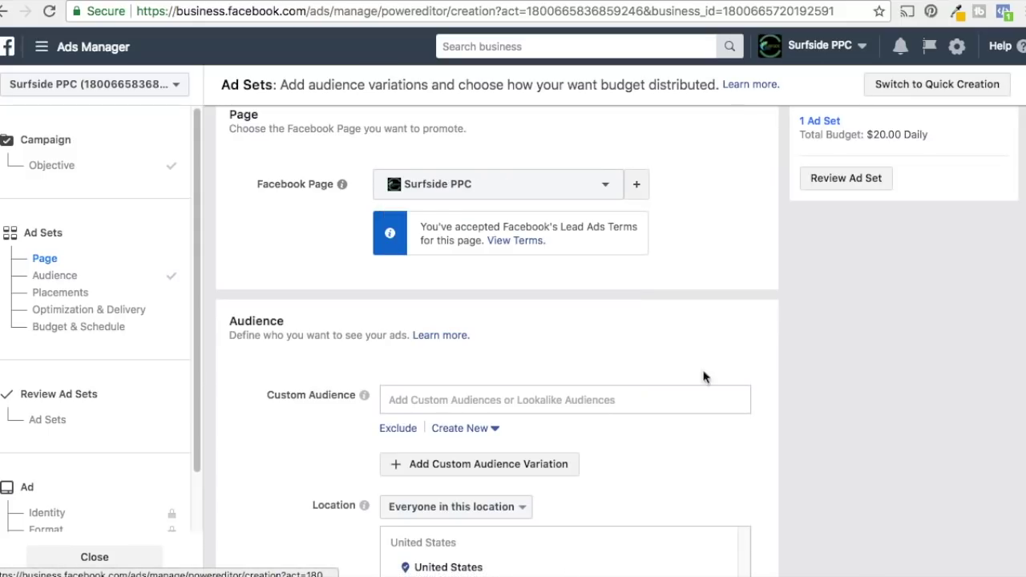
Add custom audience variations until the ad sets have three of them
scroll(876, 304, down, 2)
click(500, 403)
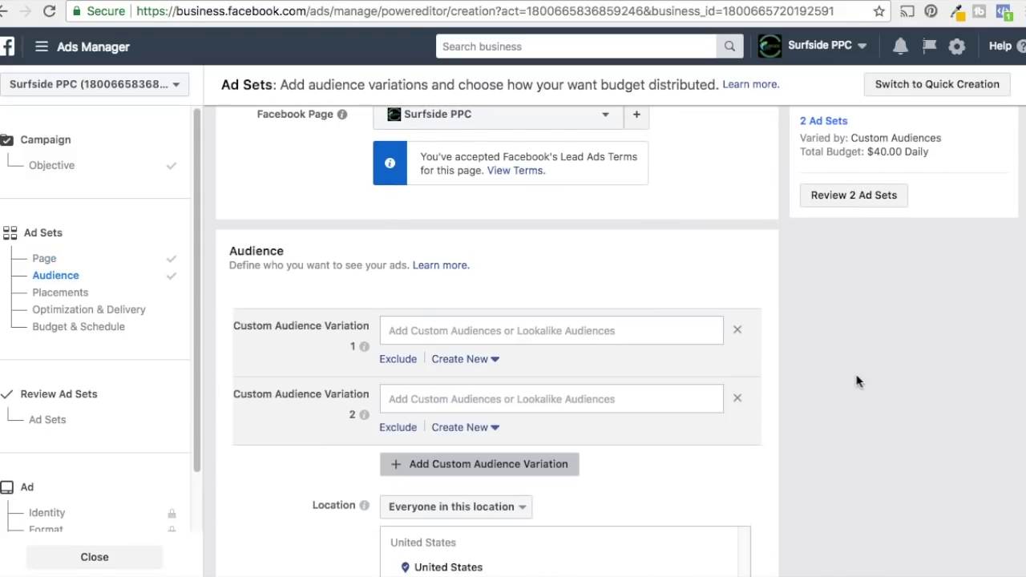
scroll(858, 383, down, 3)
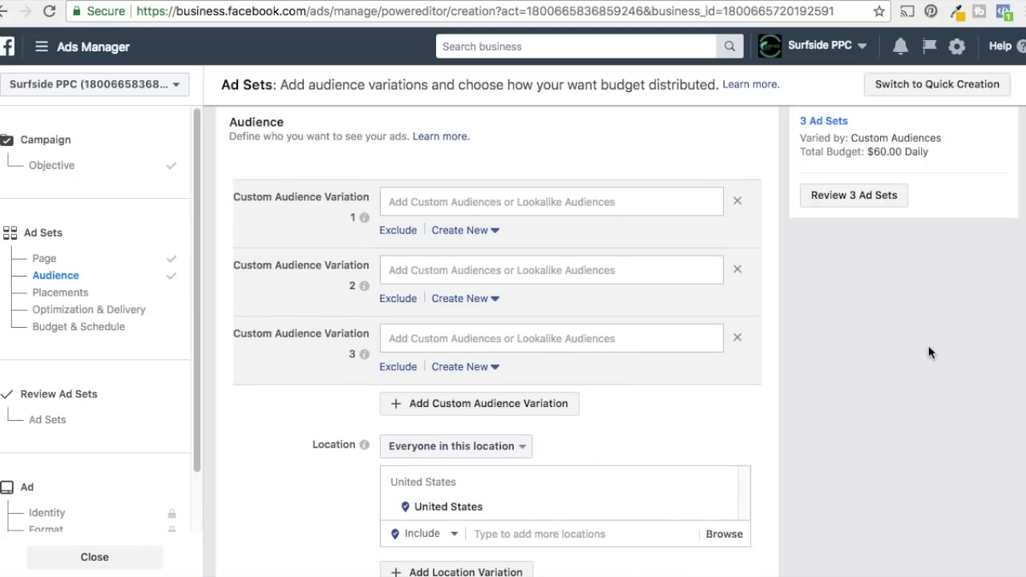
Assign the Surfside PPC Newsletter, Website Traffic and Page Likes lookalikes to custom audience variations 1, 2 and 3 respectively
click(478, 201)
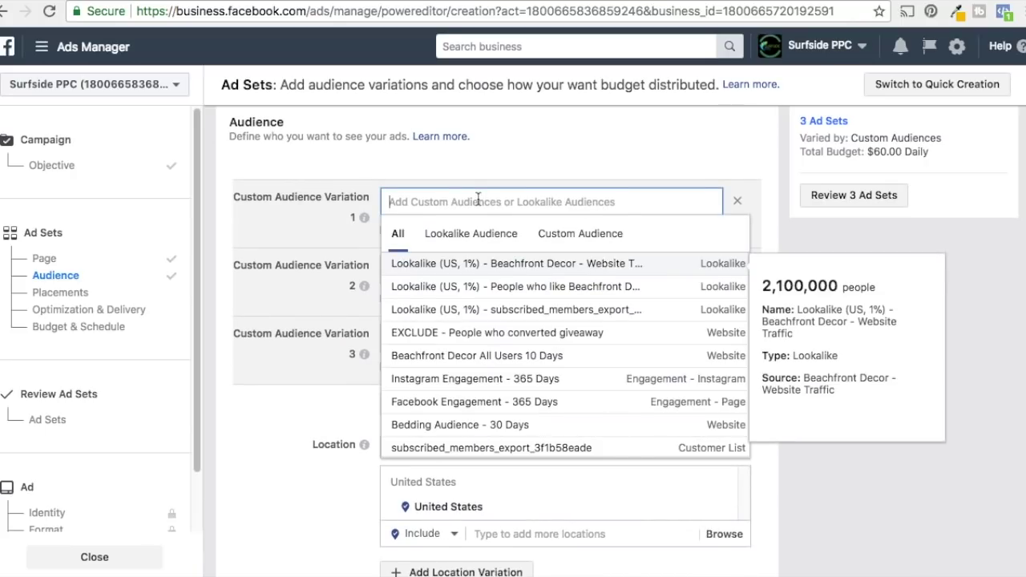
click(474, 233)
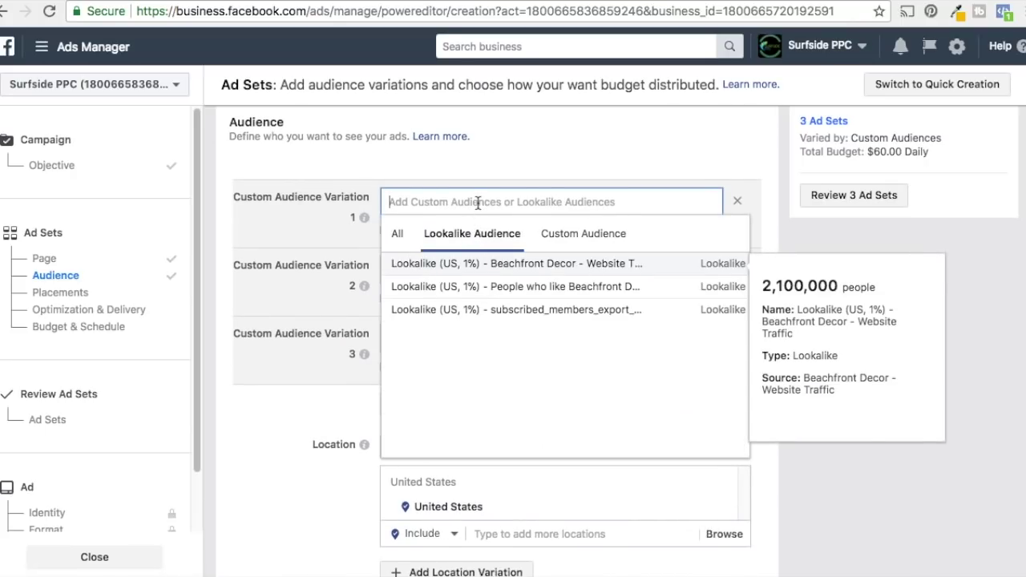
text(surf)
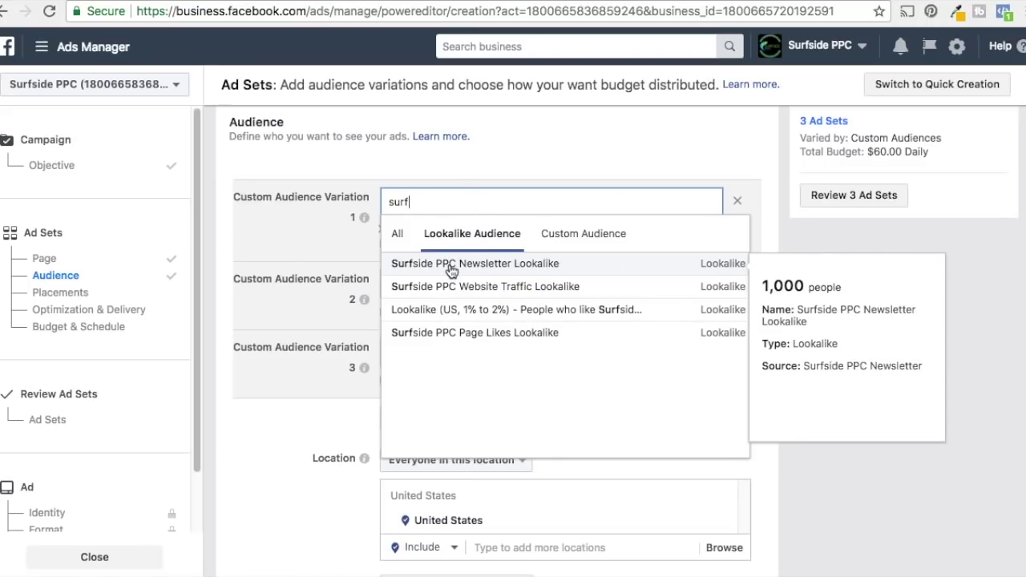
click(449, 263)
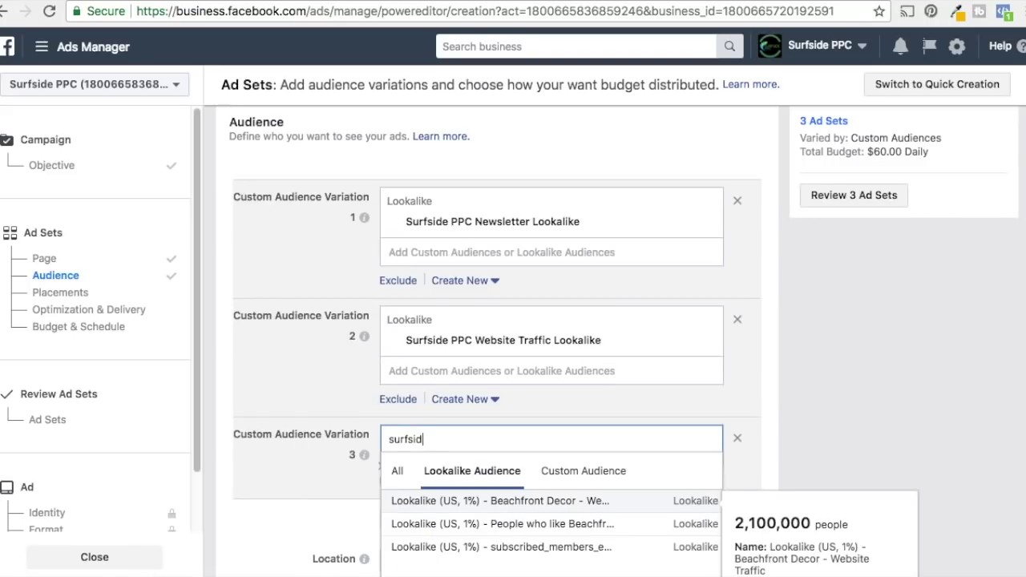
click(572, 547)
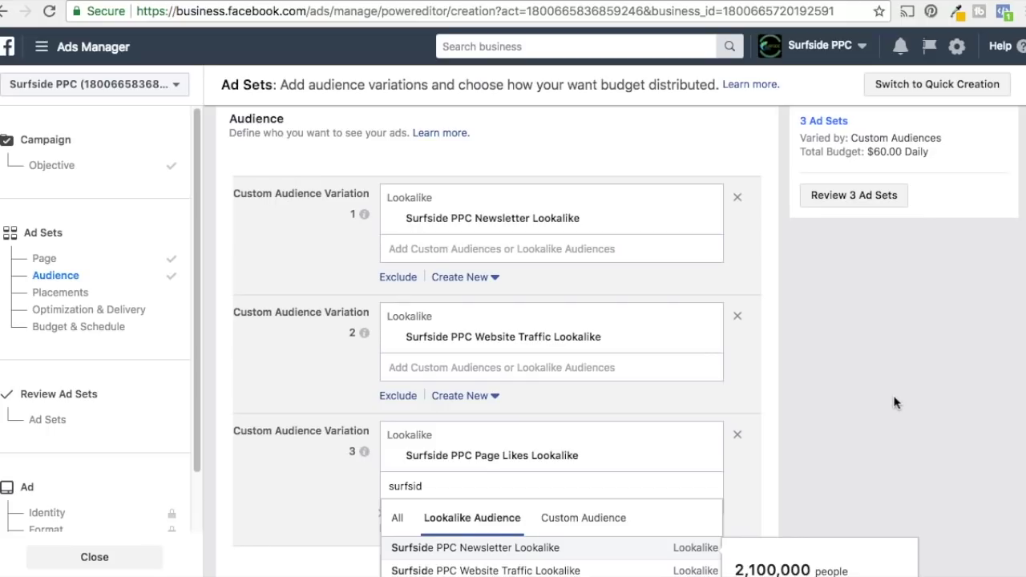
click(852, 368)
Review the ad sets' location, age, gender, language, detailed targeting and connection settings, along with the placement choices
scroll(897, 334, down, 3)
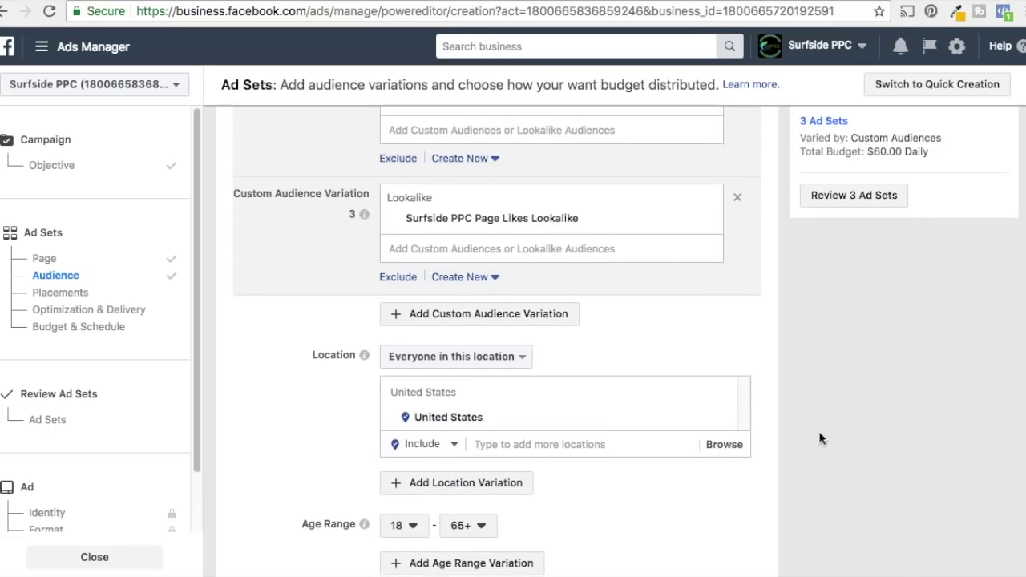
scroll(819, 439, down, 1)
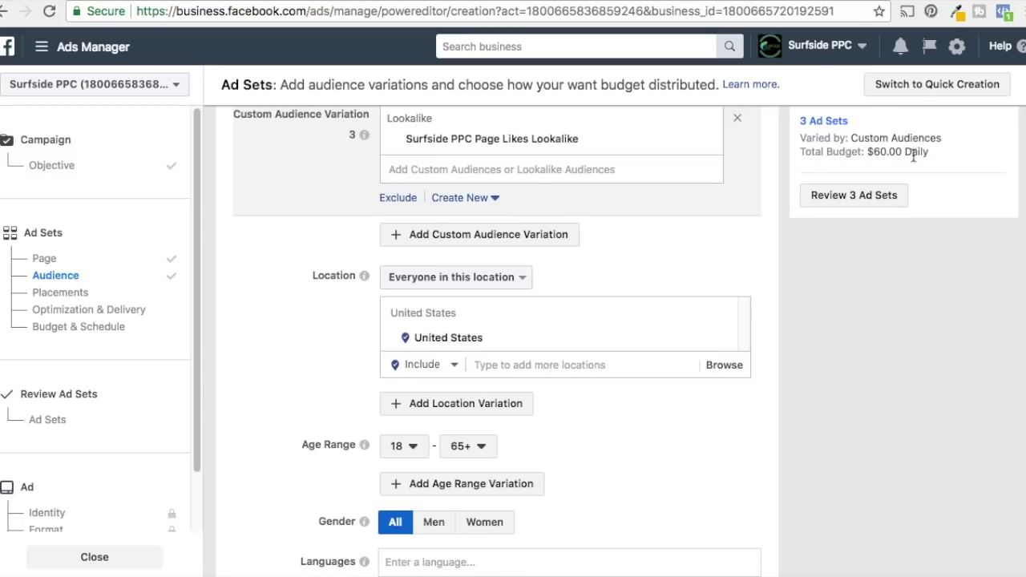
scroll(861, 346, down, 5)
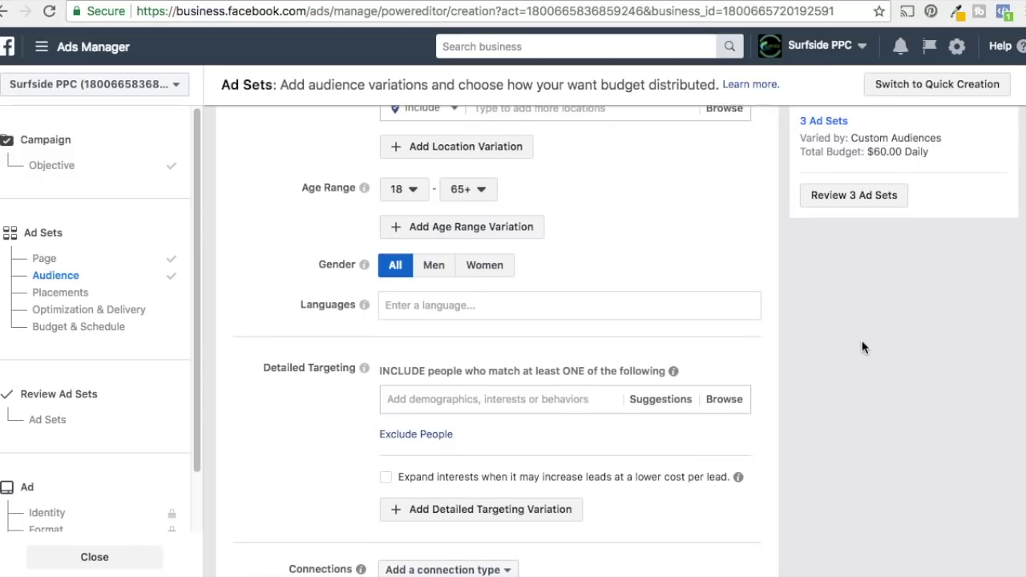
scroll(896, 409, down, 1)
scroll(896, 409, down, 1)
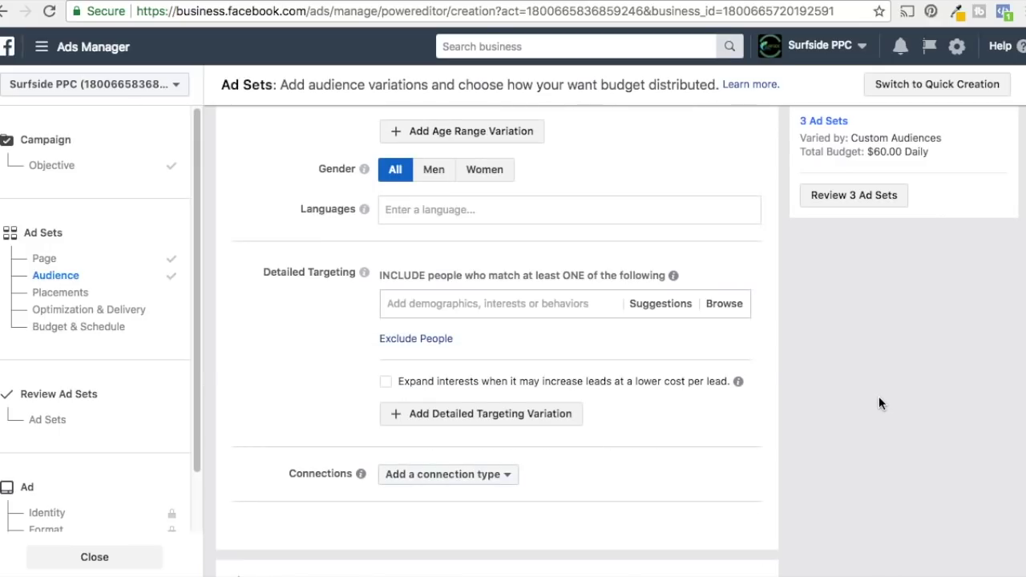
scroll(870, 397, down, 1)
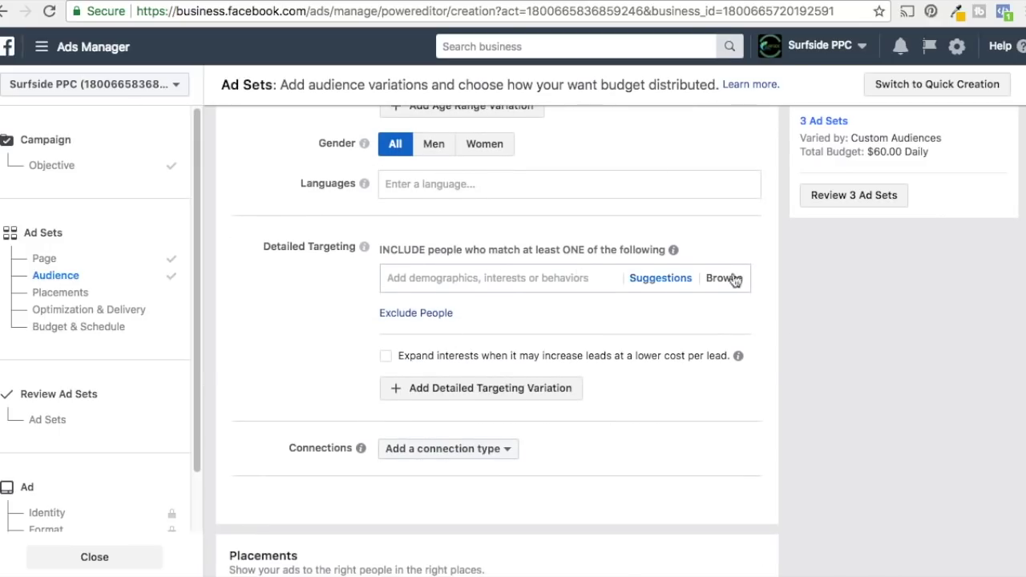
scroll(847, 293, down, 1)
scroll(836, 417, down, 3)
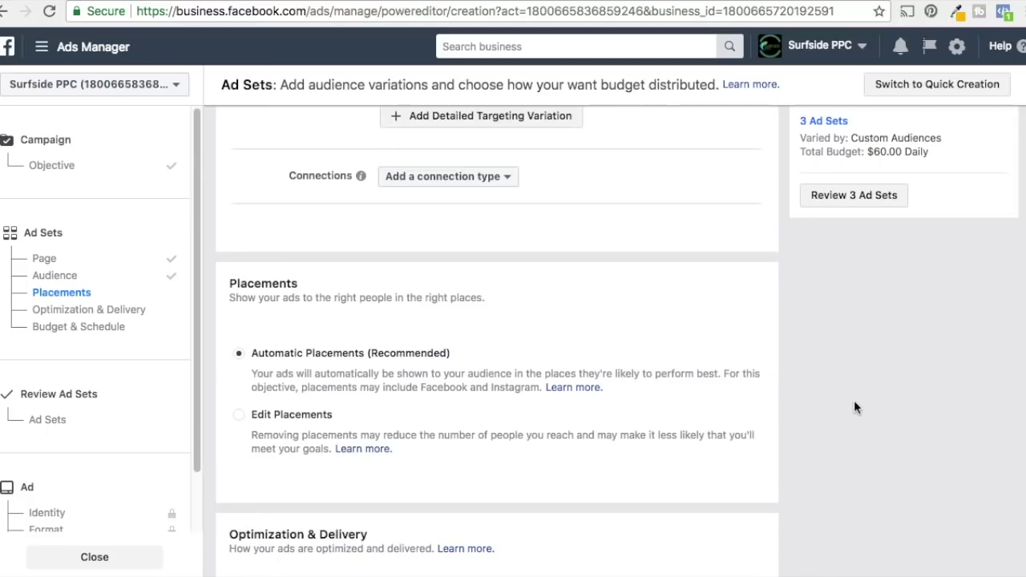
scroll(854, 406, down, 2)
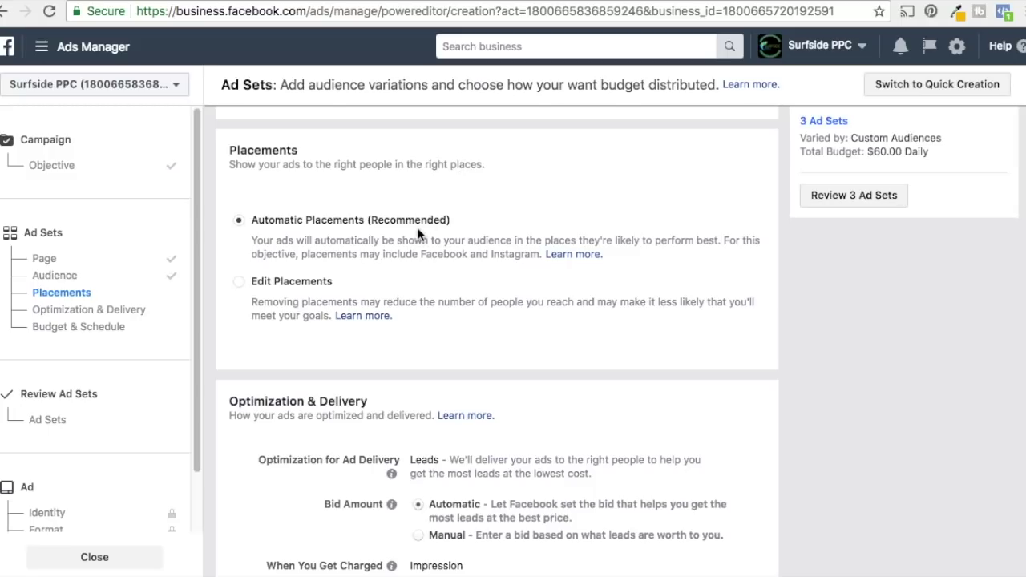
Inspect the platforms offered under Edit Placements and switch back to Automatic Placements
click(240, 284)
scroll(219, 321, down, 5)
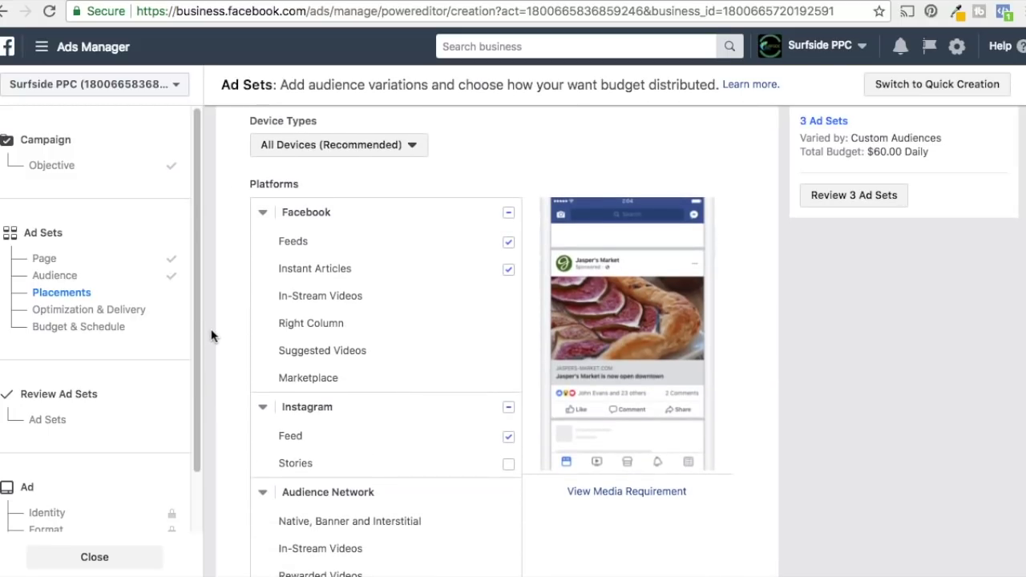
scroll(211, 334, down, 4)
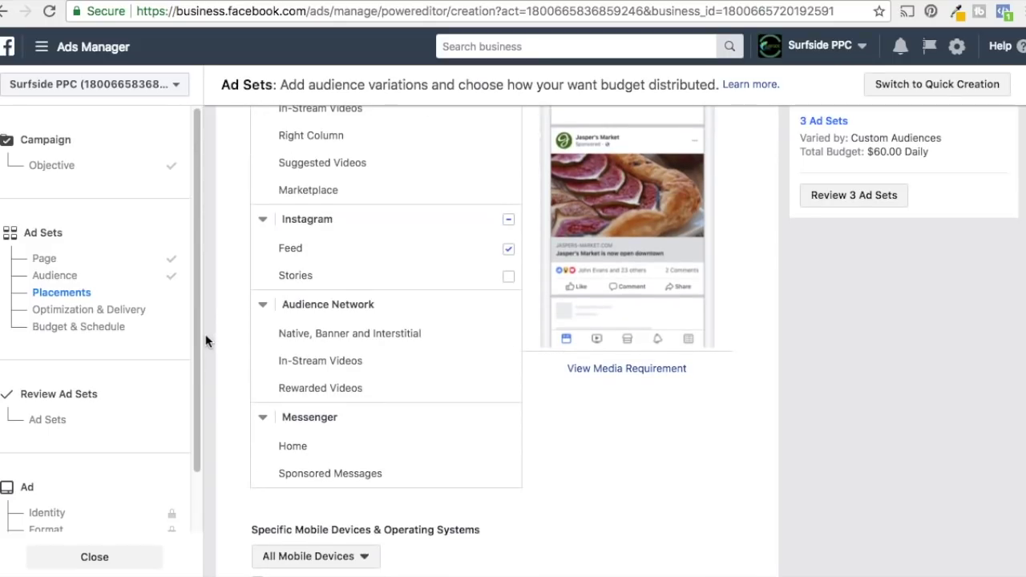
scroll(205, 341, up, 6)
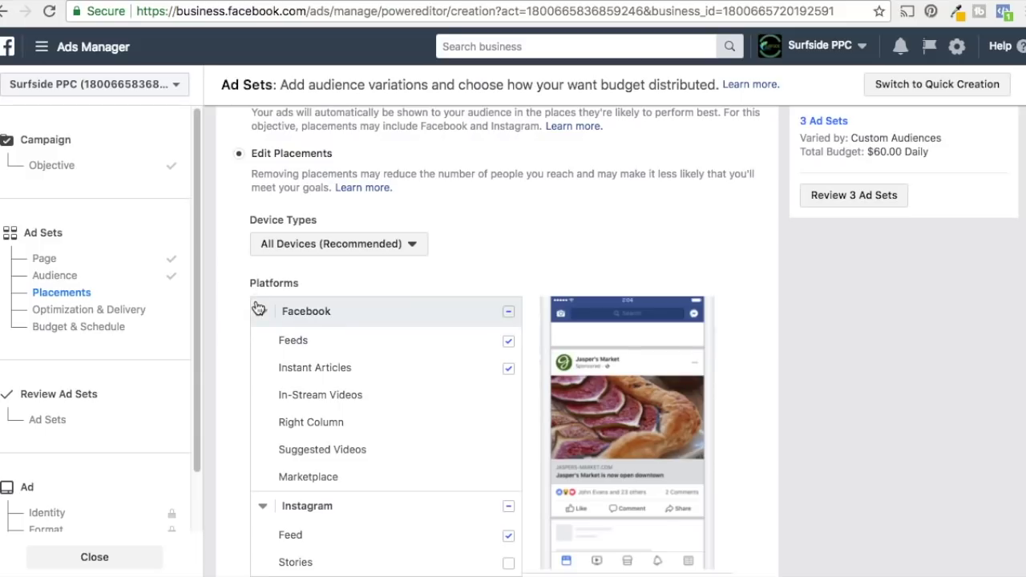
click(262, 313)
scroll(245, 157, up, 1)
click(239, 127)
scroll(969, 300, down, 3)
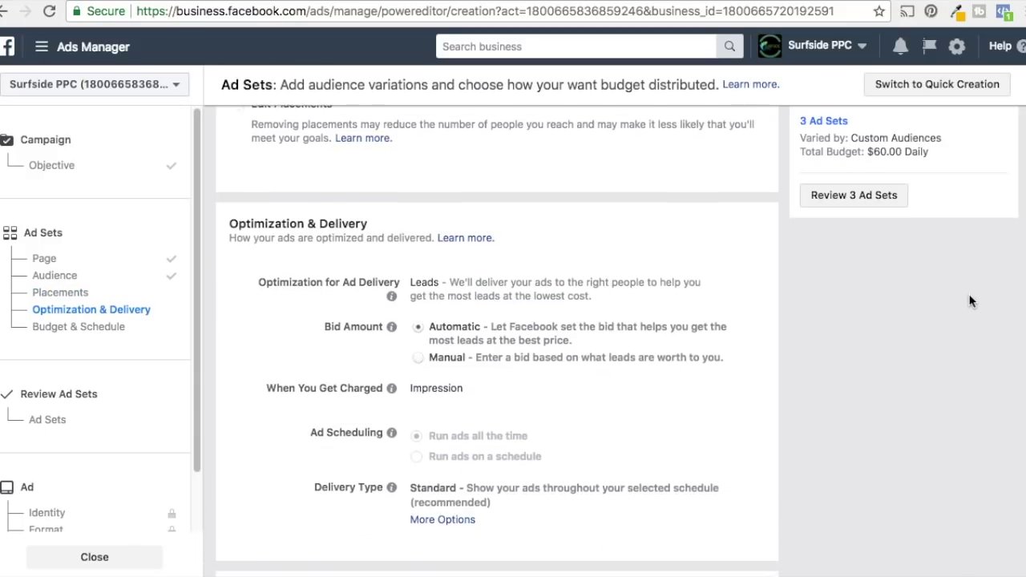
Review the optimization and delivery settings and check the budget distribution options, keeping Even Distribution
scroll(969, 302, down, 1)
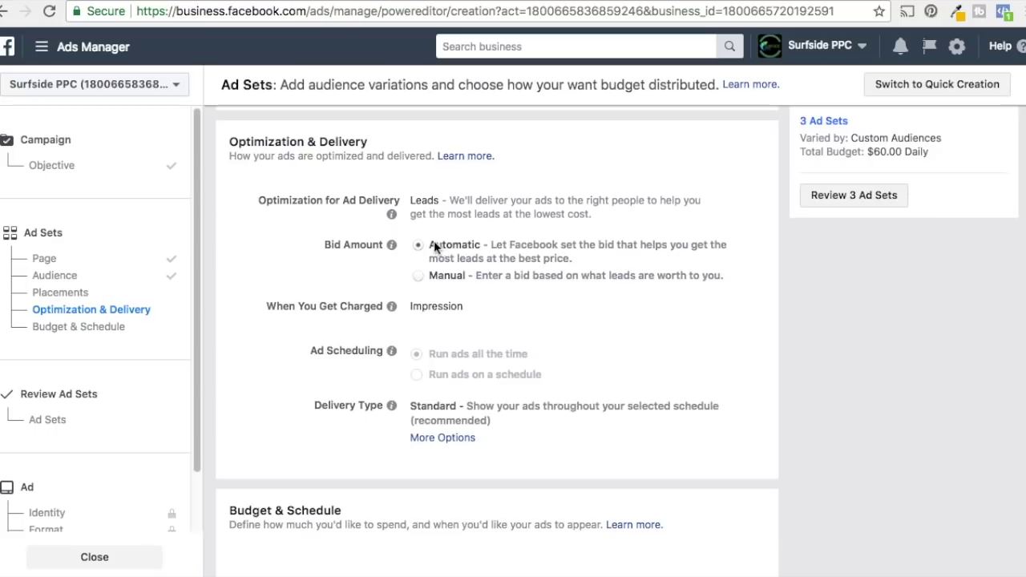
scroll(829, 412, down, 3)
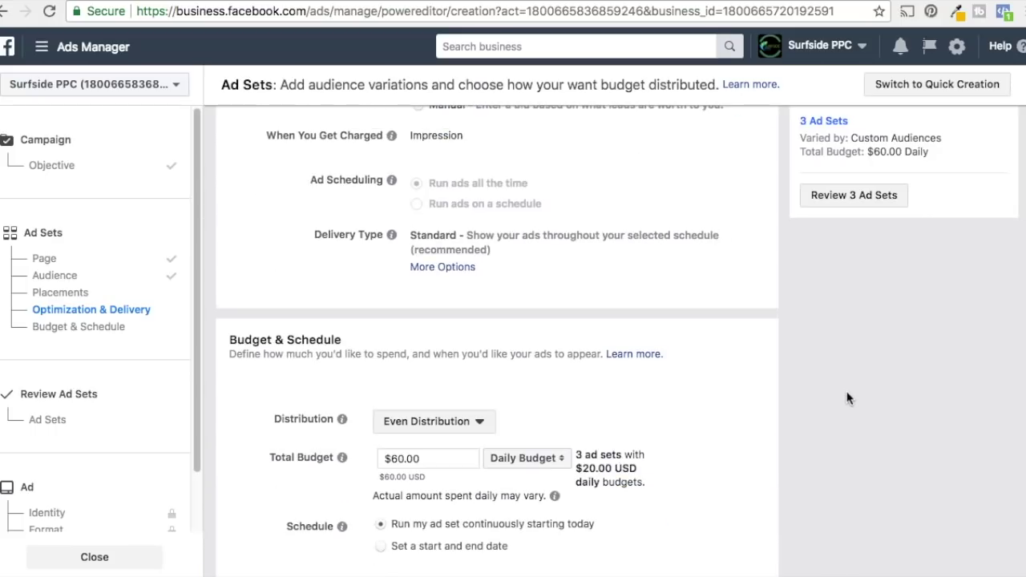
scroll(848, 398, down, 1)
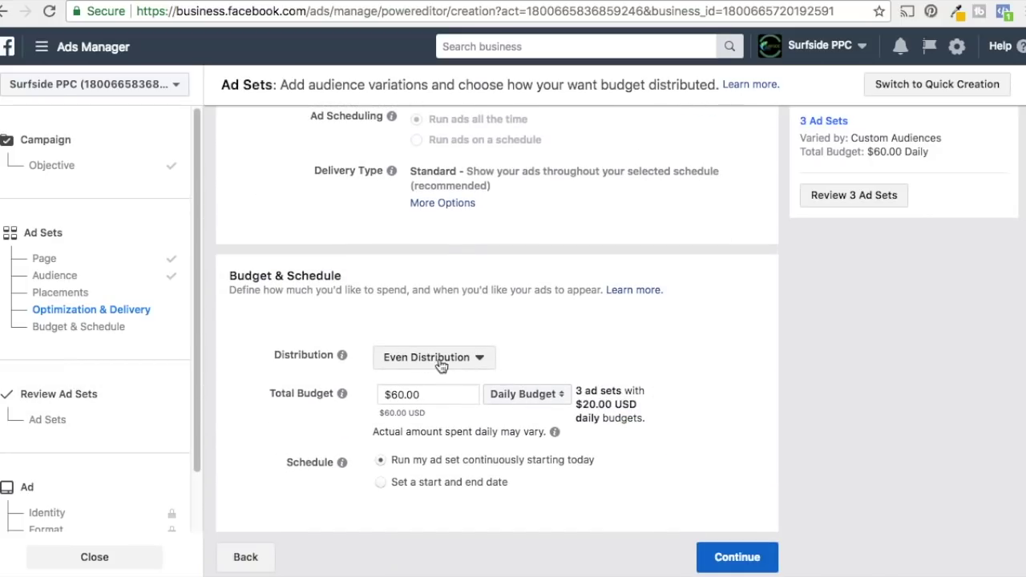
click(441, 358)
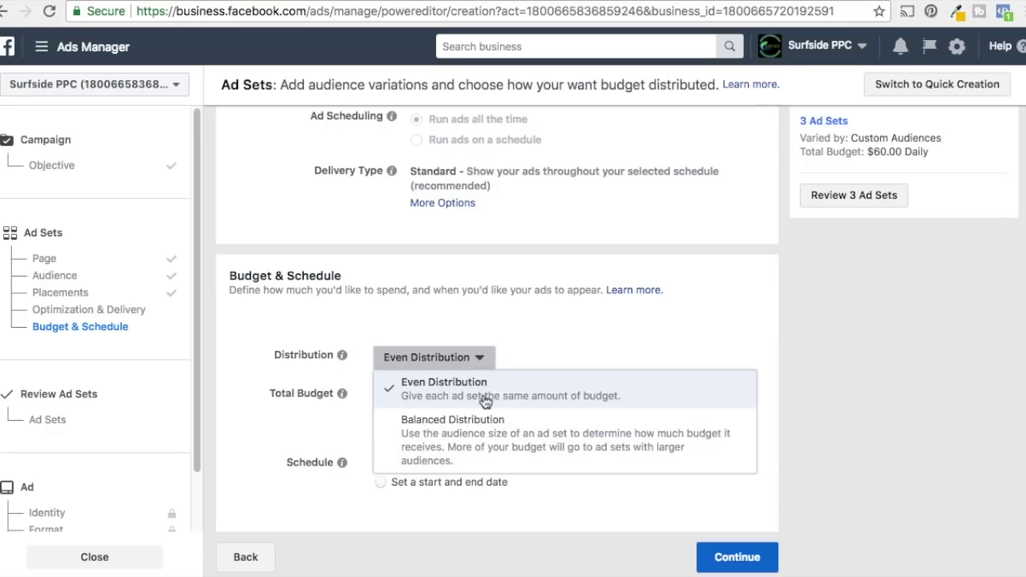
click(856, 311)
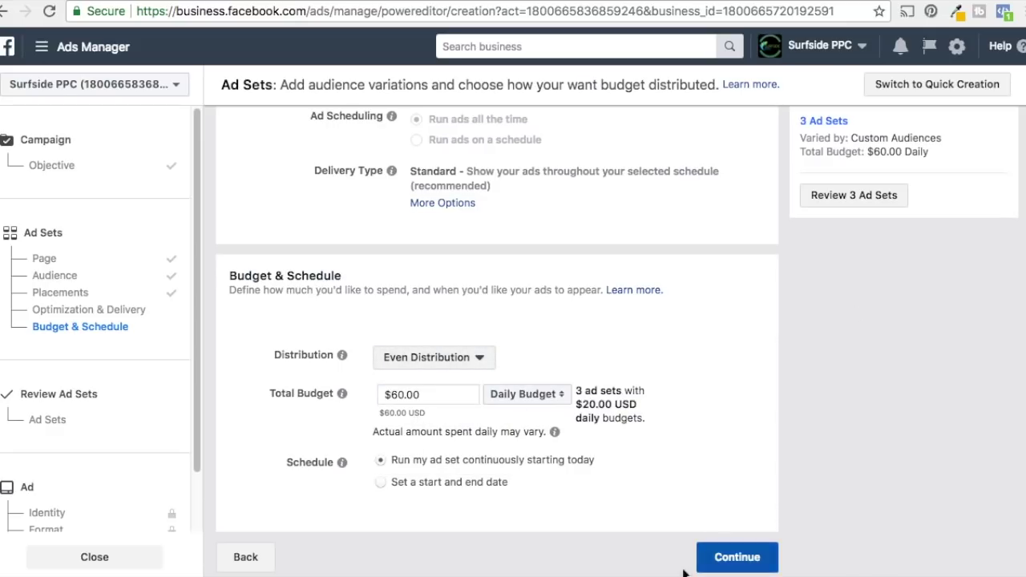
Schedule the ad sets with a start and end date, ending Mar 31, 2018, and continue to the ad set review
click(383, 484)
scroll(808, 356, down, 2)
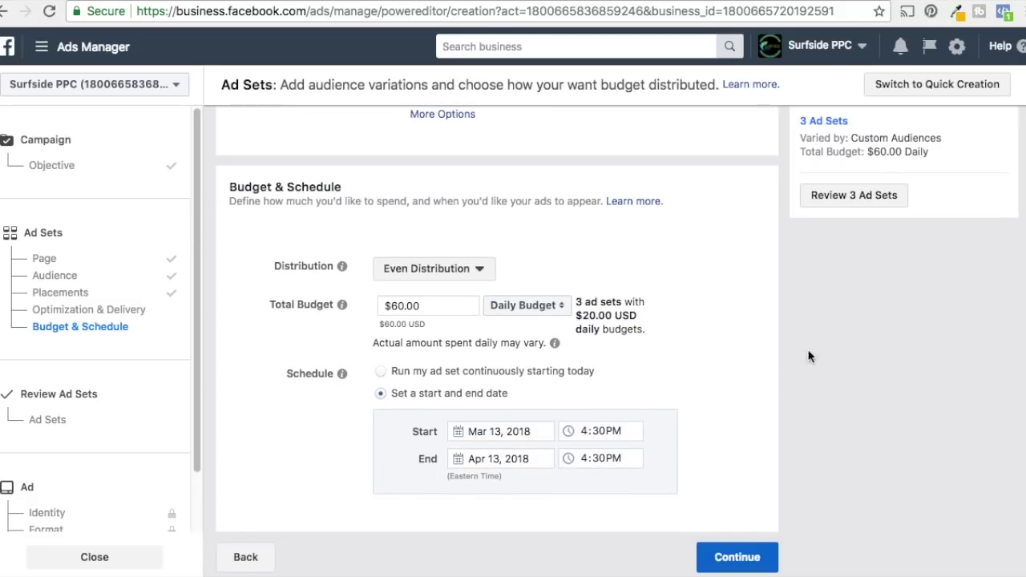
click(523, 459)
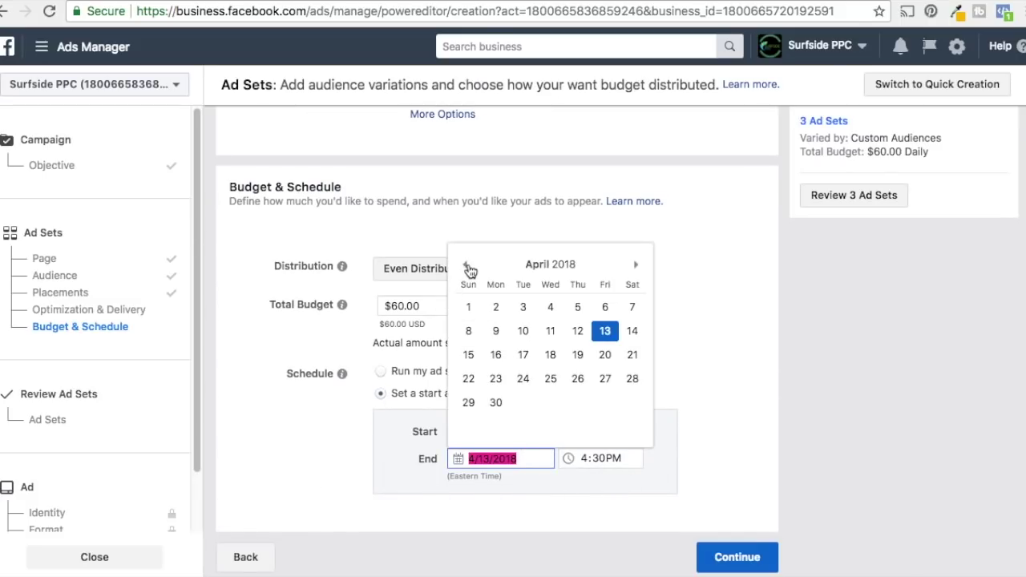
click(465, 264)
click(631, 402)
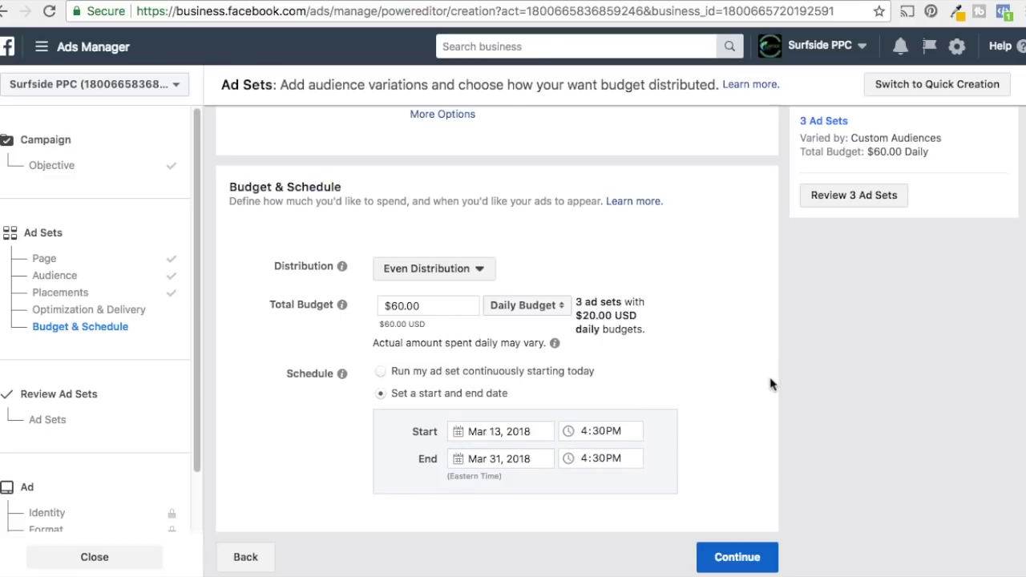
click(757, 558)
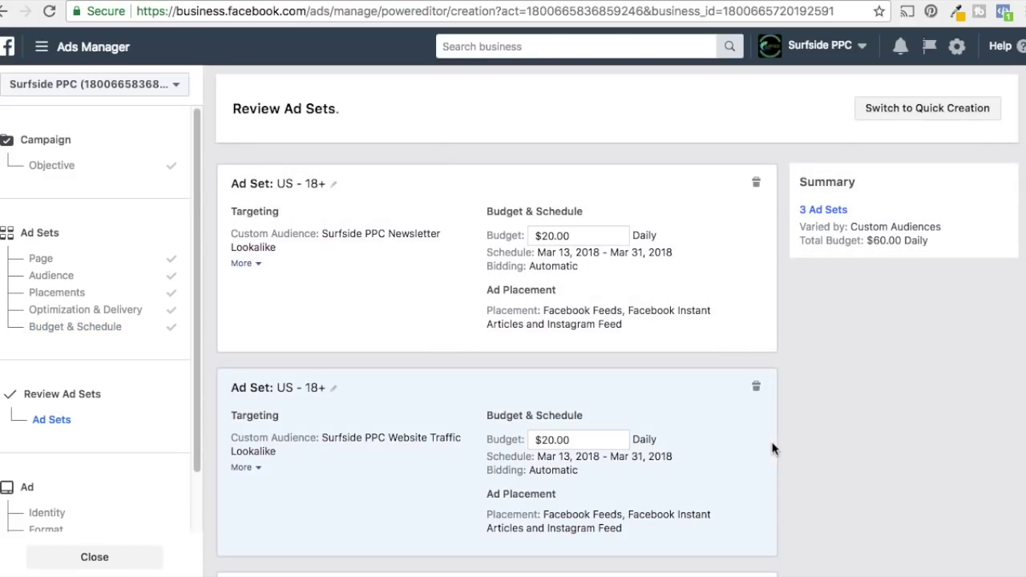
Rename each ad set after its lookalike audience, such as Website Traffic Lookalike and Page Likes Lookalike, and continue to the ad setup
scroll(929, 412, down, 1)
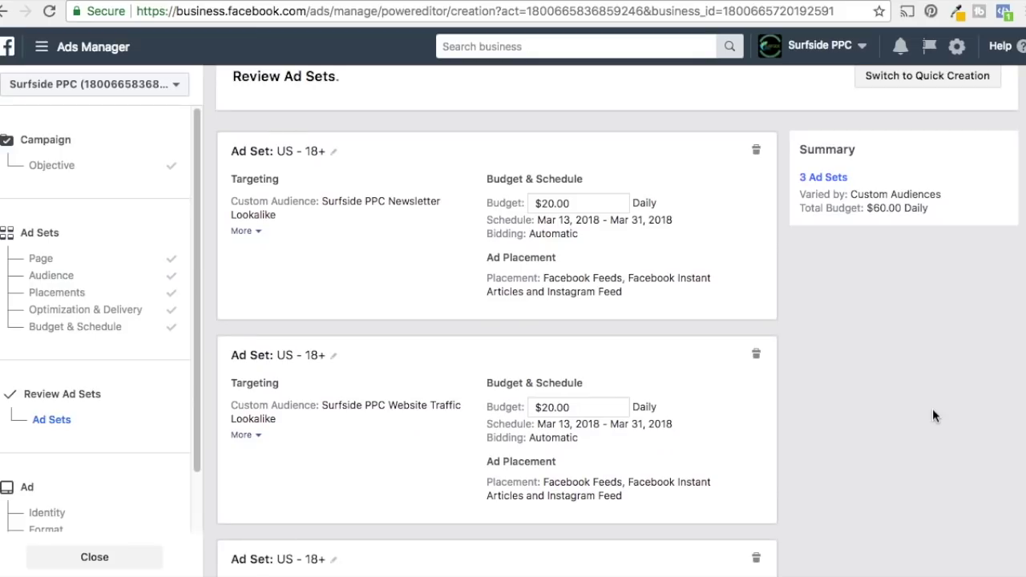
click(335, 157)
drag(330, 154, 241, 160)
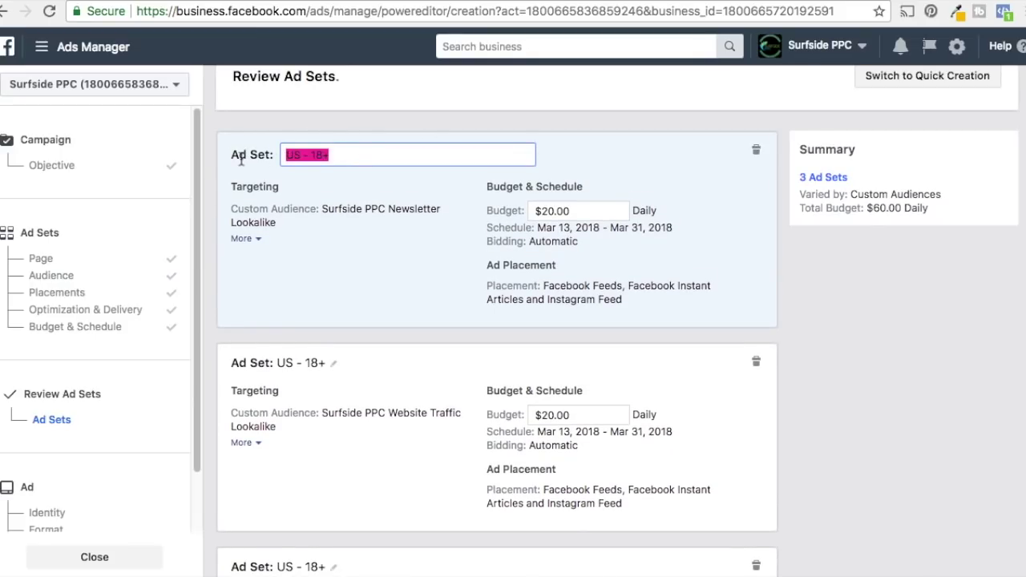
text(Ne)
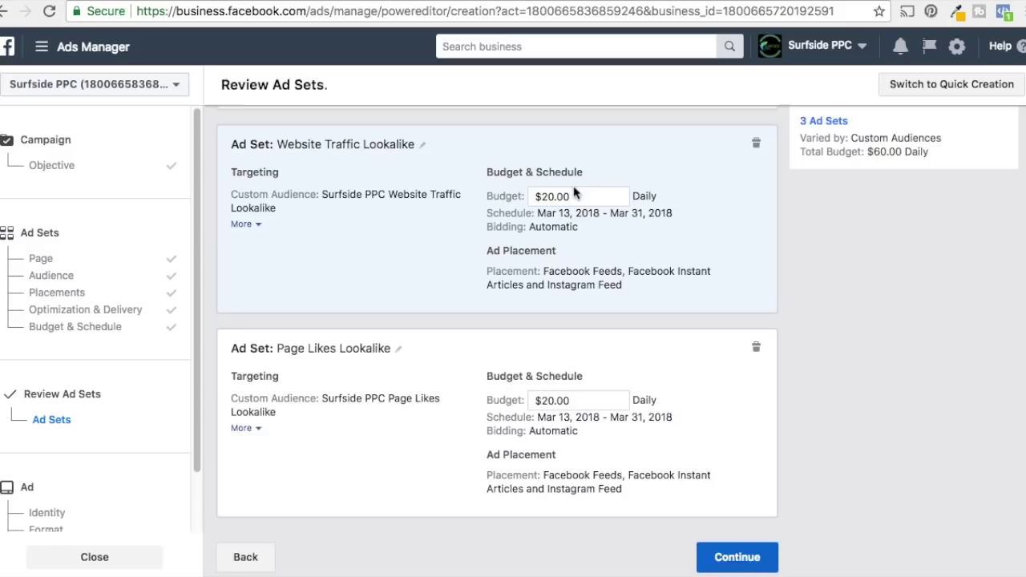
click(765, 558)
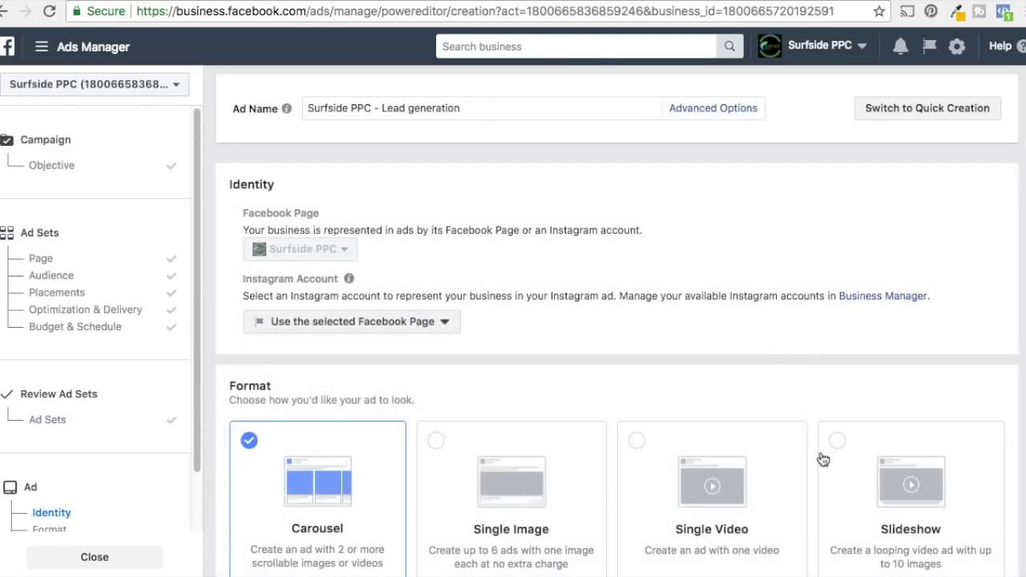
Look over the ad identity and Carousel options, and choose Single Image as the ad format
scroll(442, 264, down, 2)
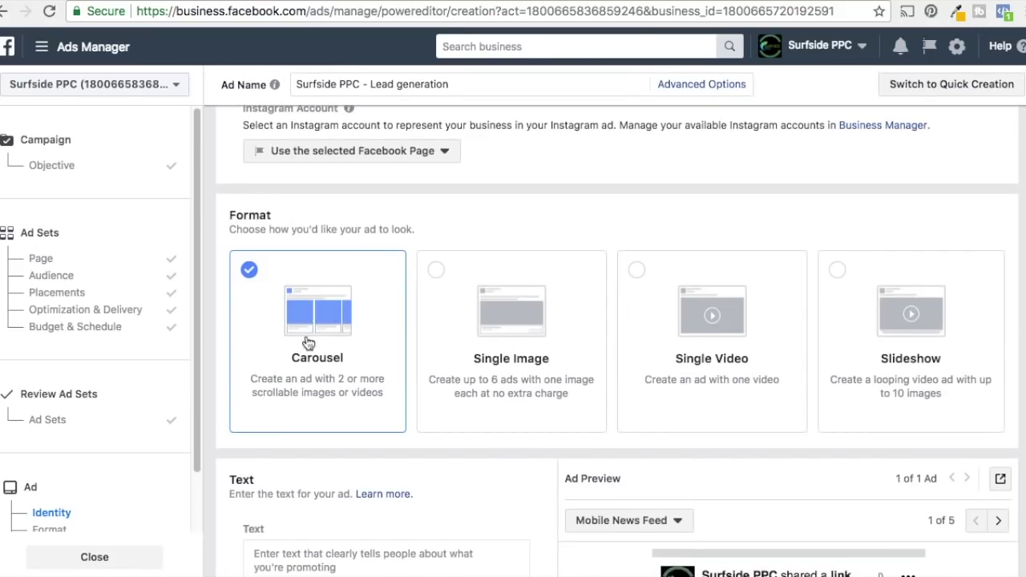
scroll(359, 340, down, 2)
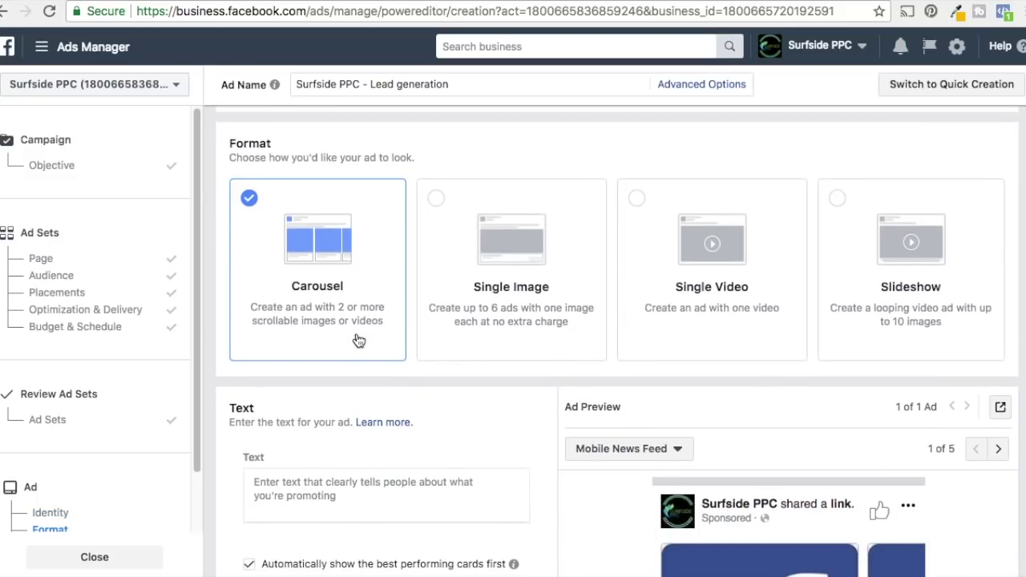
scroll(358, 345, down, 2)
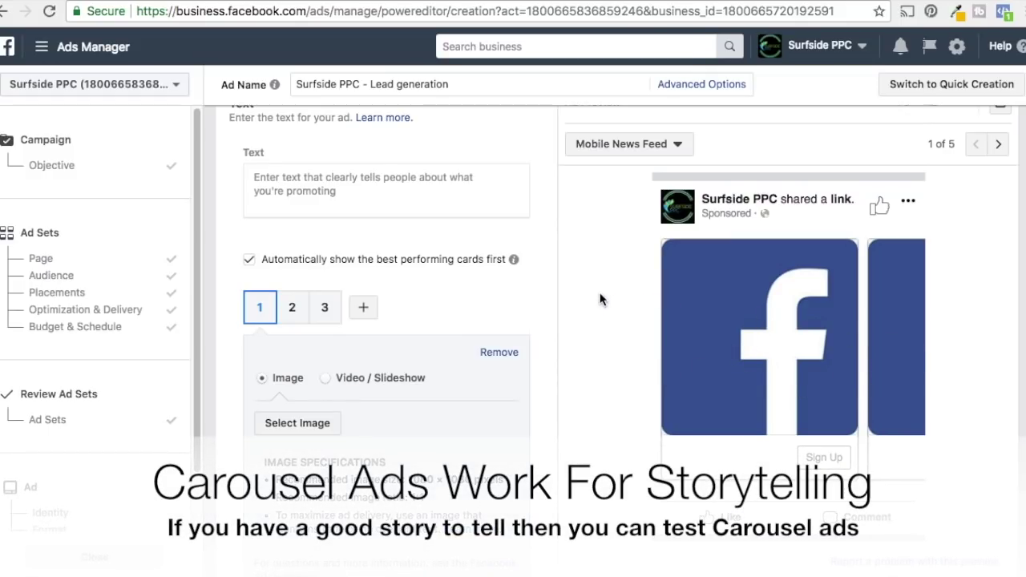
scroll(545, 224, up, 1)
scroll(545, 225, up, 5)
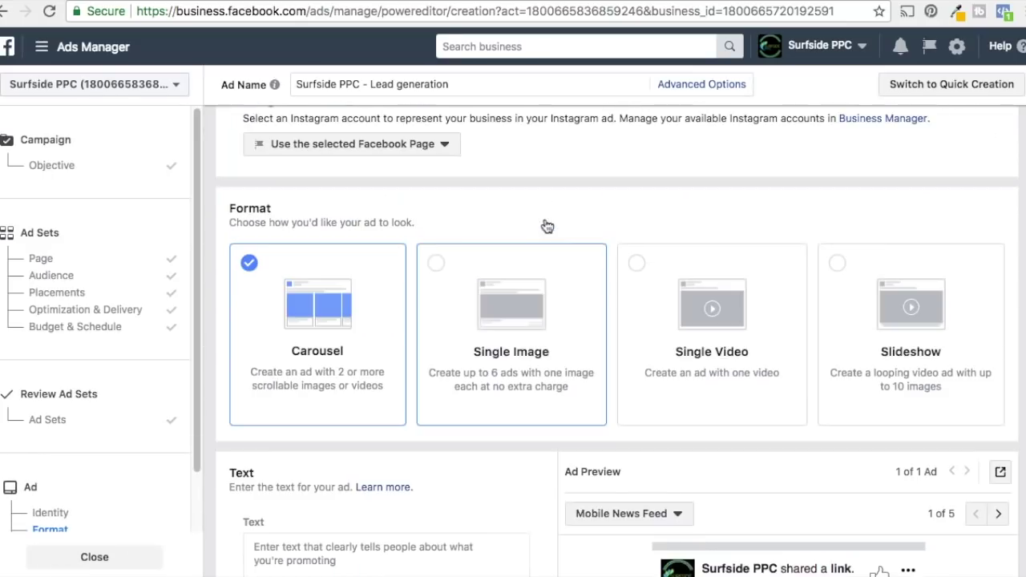
click(513, 350)
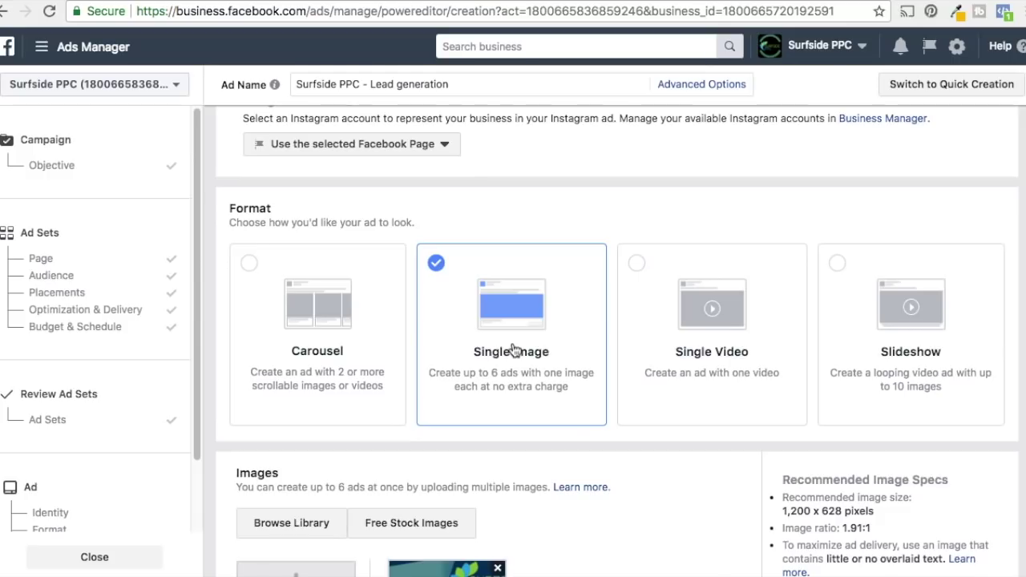
Replace the existing 828 × 315 ad image with the two 600 × 315 eBook images from the account's image library
scroll(614, 428, down, 3)
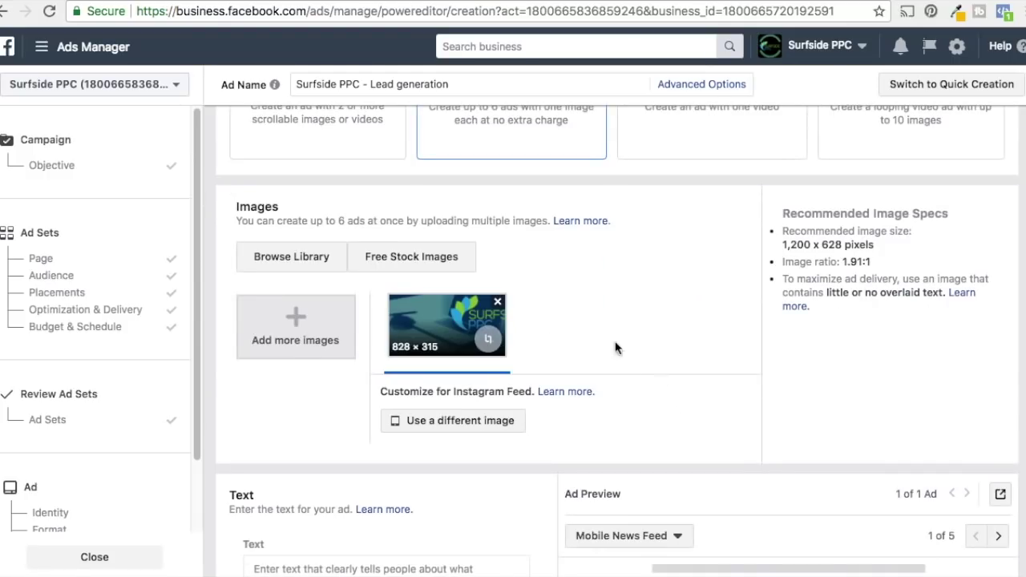
click(497, 302)
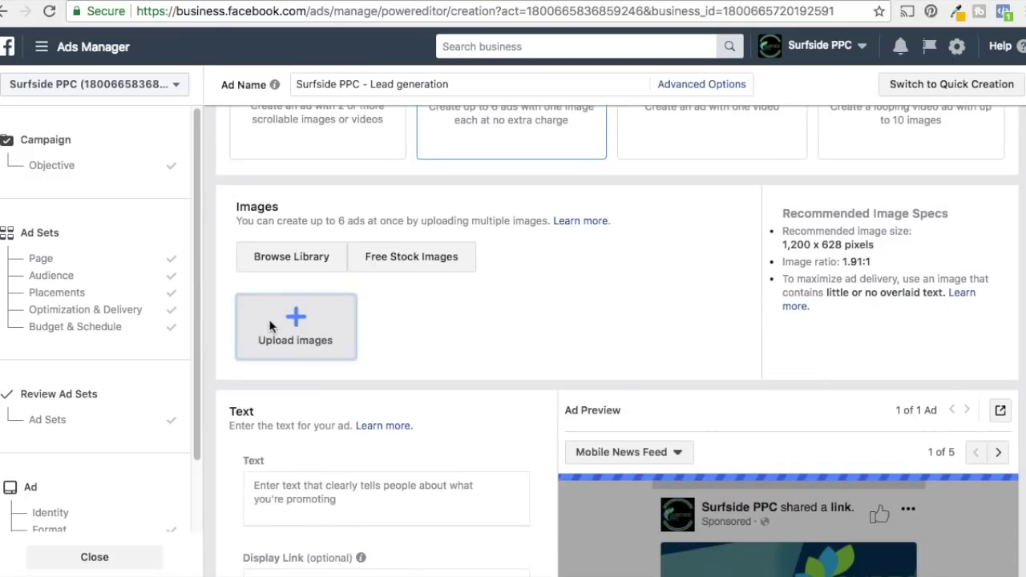
click(282, 258)
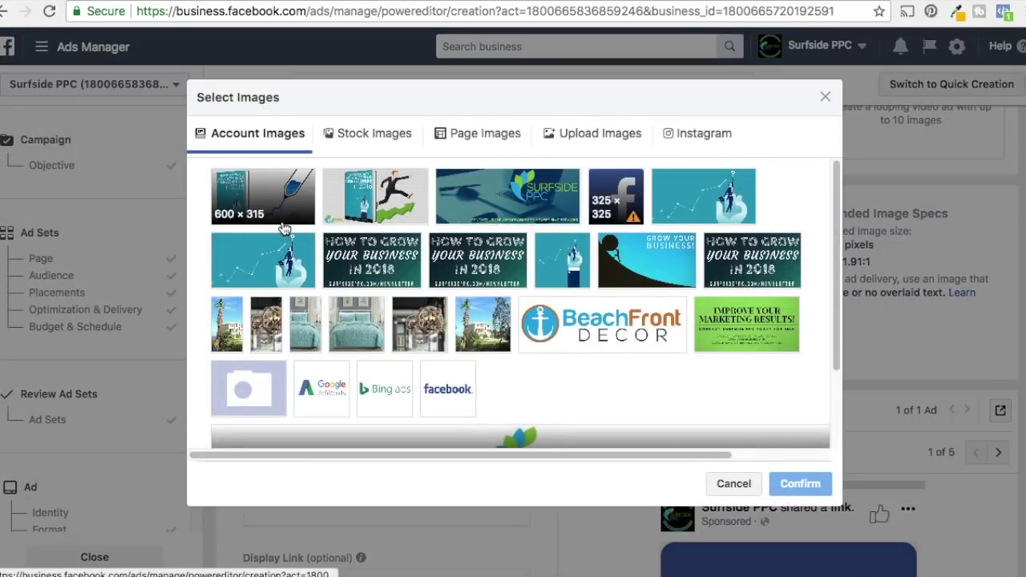
click(285, 207)
click(374, 199)
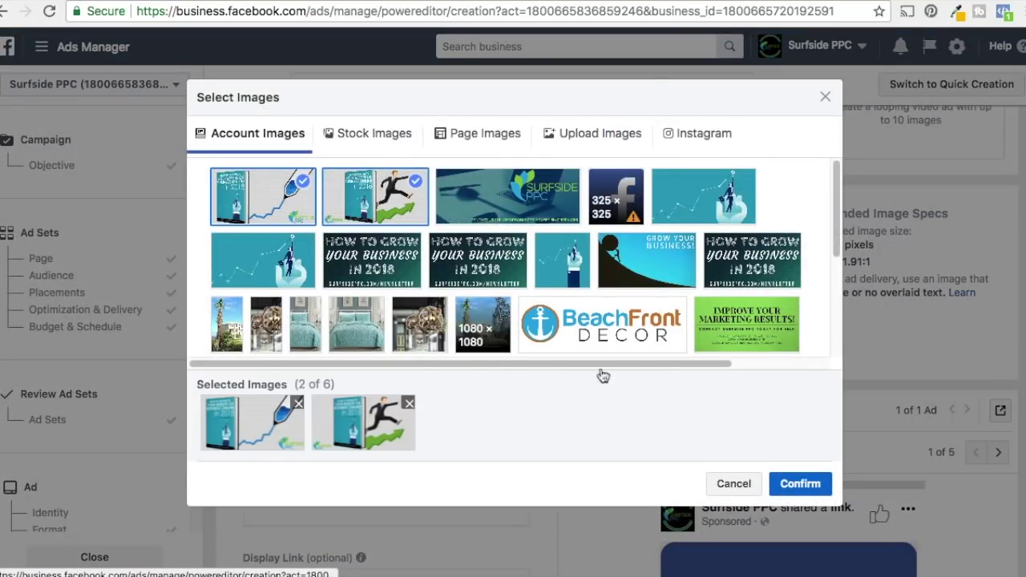
click(801, 483)
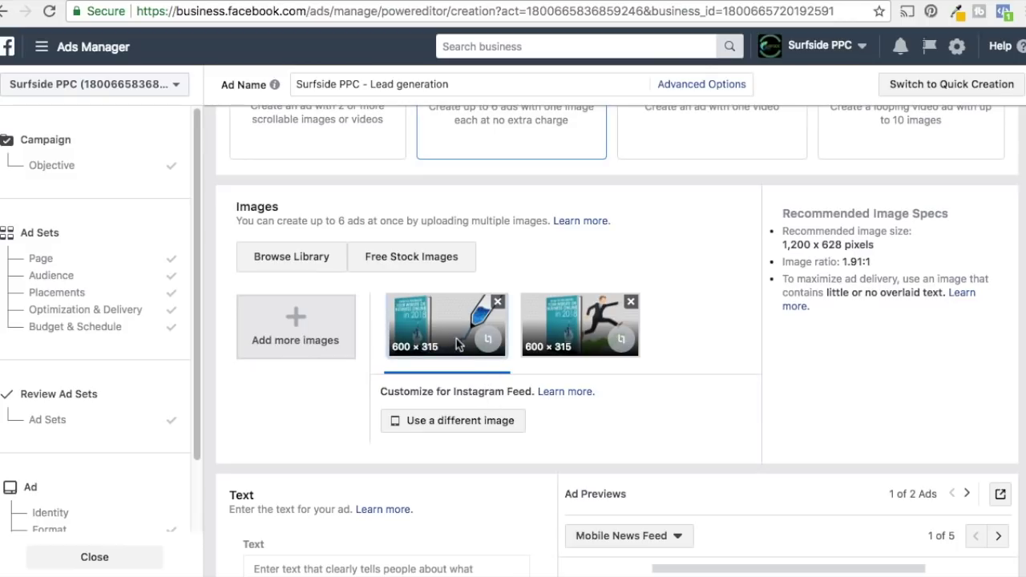
Set text "Free eBook Download: How to Promote Your Business Online in 2018", display link SurfsidePPC.com, headline "Free Business Growth eBook", a link description and Download action
scroll(457, 470, down, 3)
scroll(489, 436, down, 1)
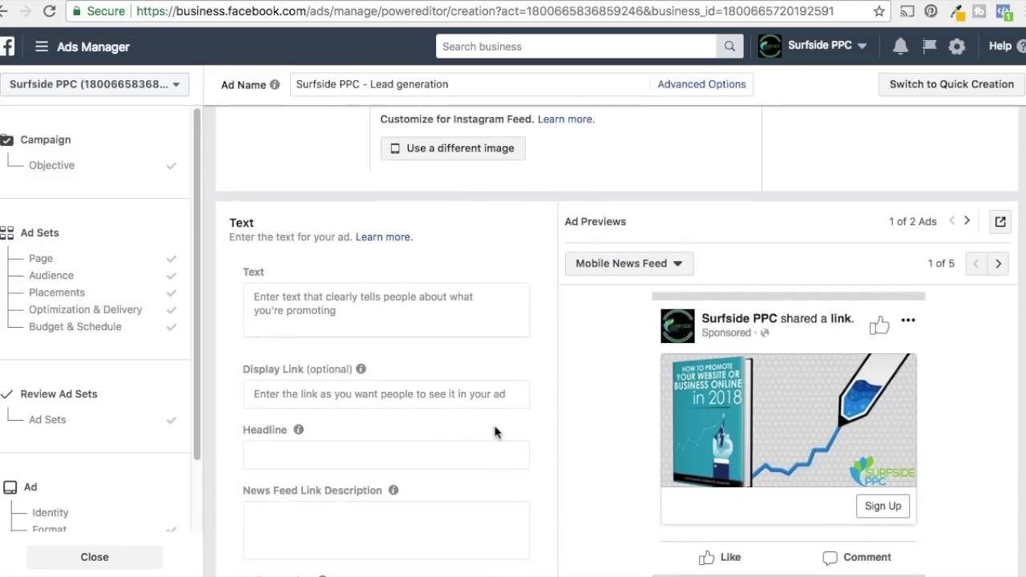
scroll(513, 419, down, 1)
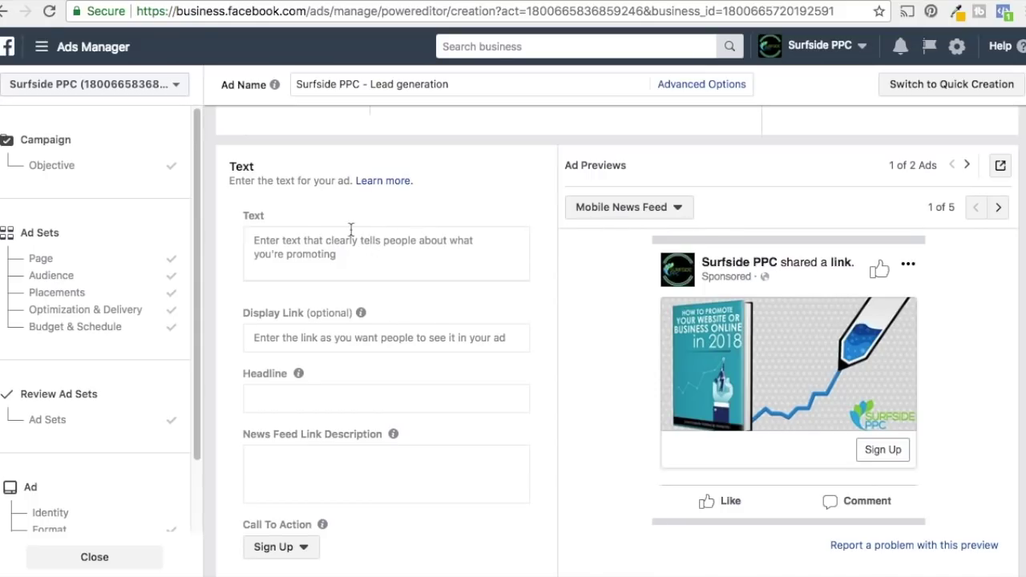
click(320, 255)
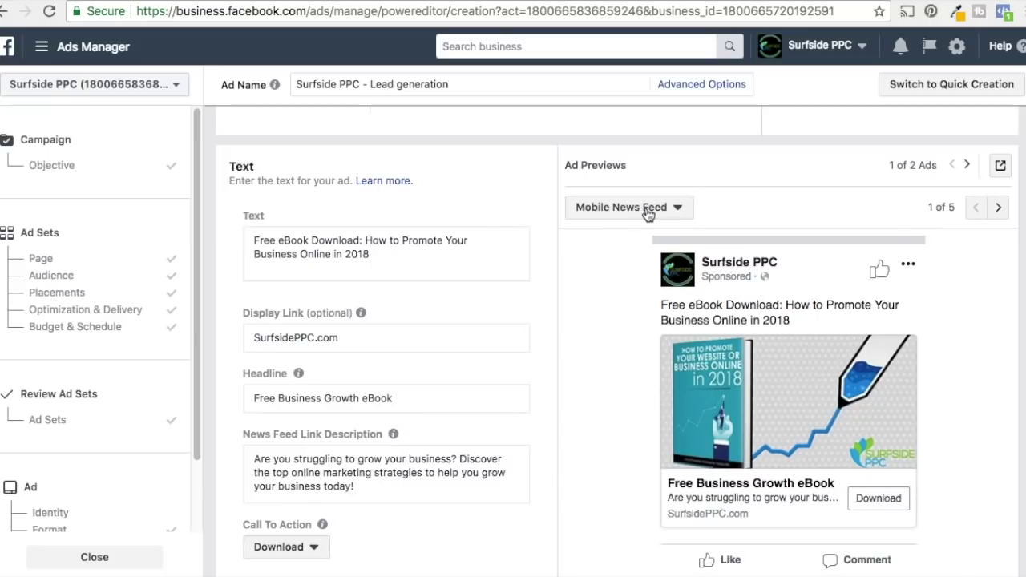
Preview the second ad and add an exclamation mark to the end of the ad text
click(966, 165)
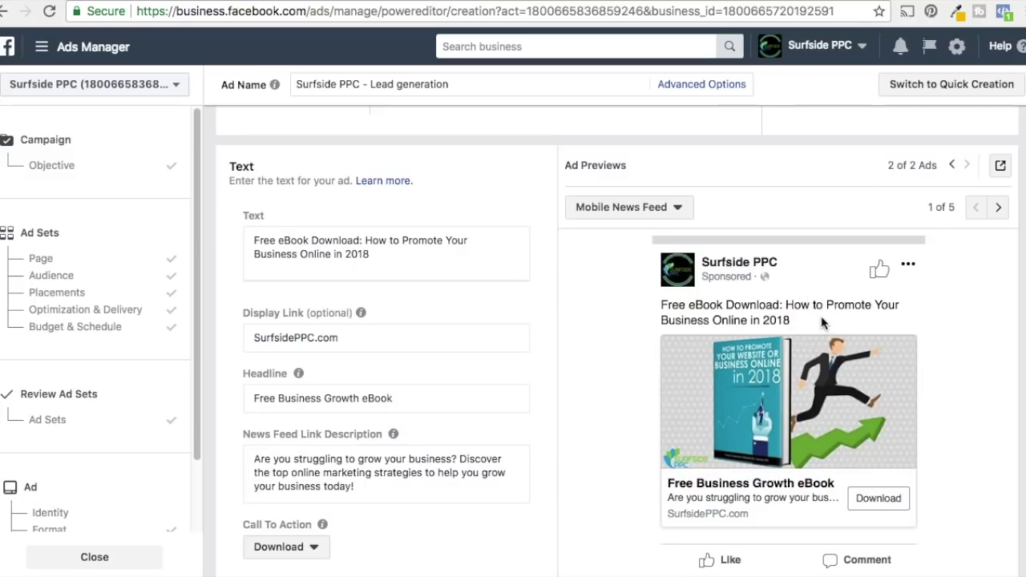
click(415, 246)
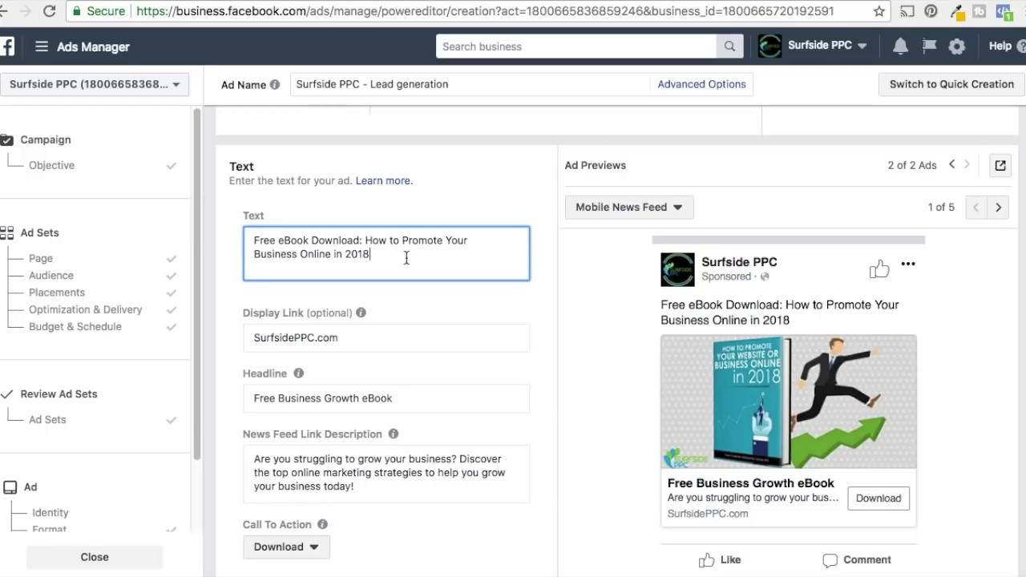
text(!)
click(526, 305)
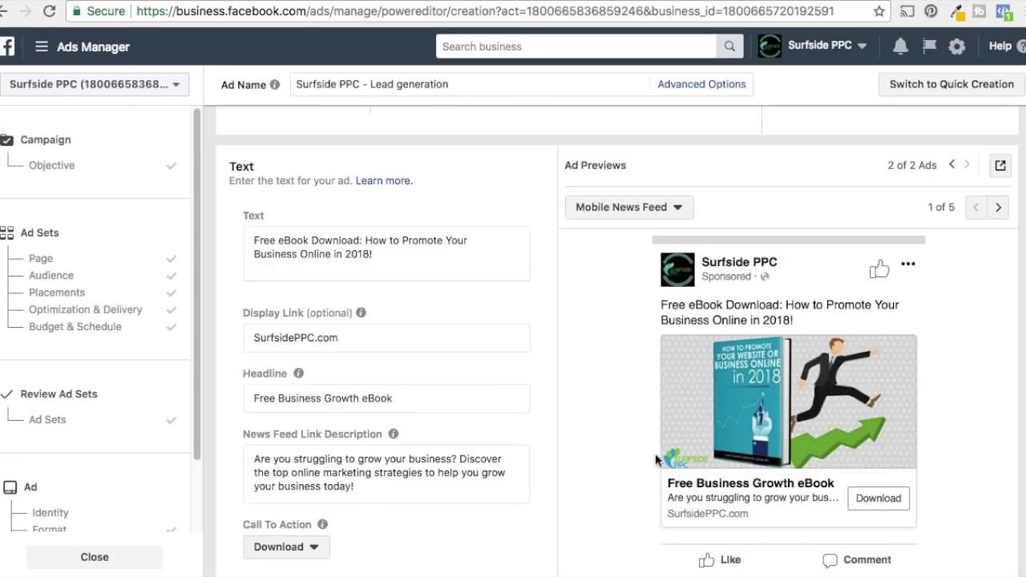
Check the Call To Action choices, keeping Download, and review the conversion tracking options down to the Lead Form section
scroll(529, 377, down, 1)
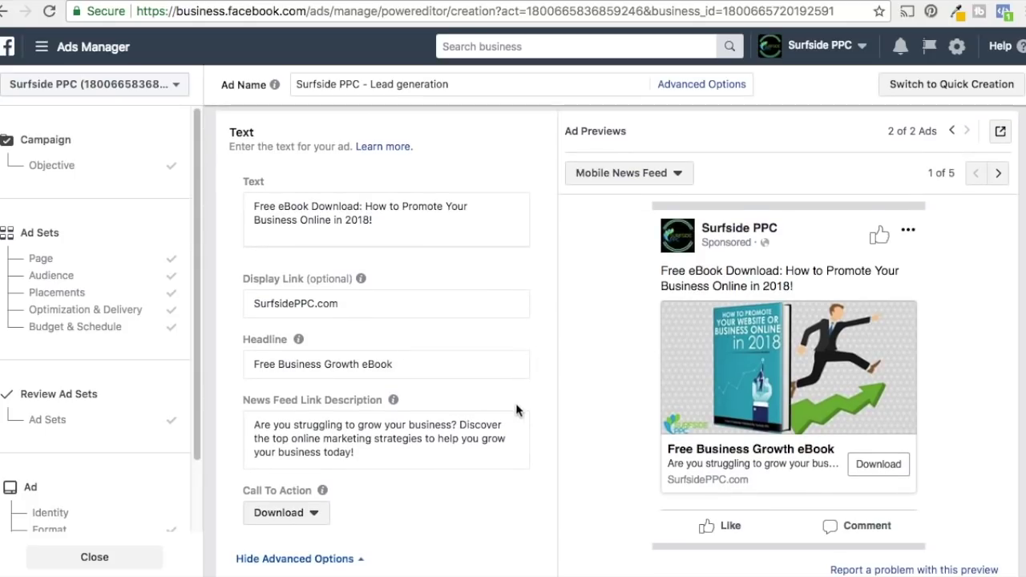
scroll(536, 285, down, 5)
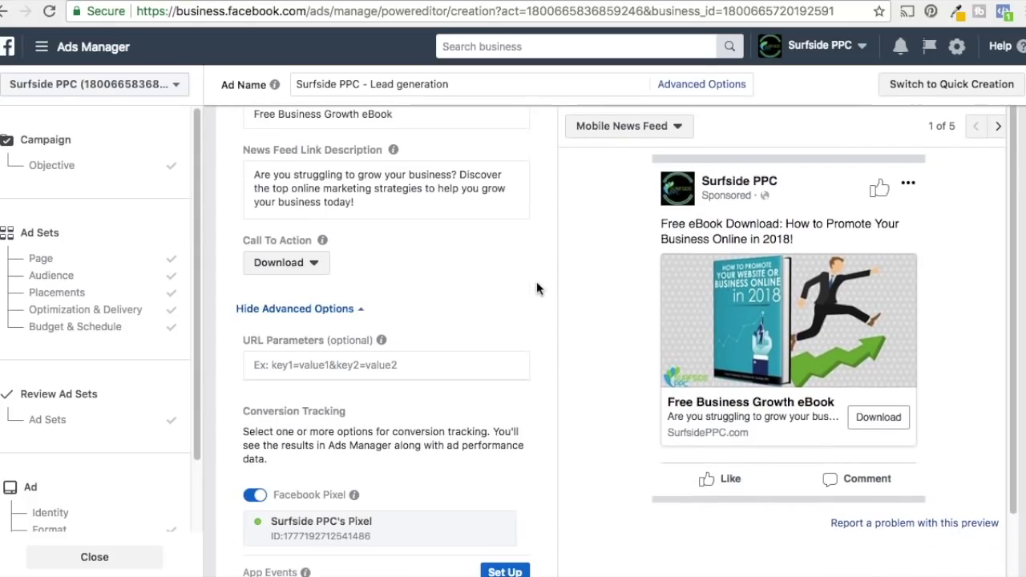
click(306, 270)
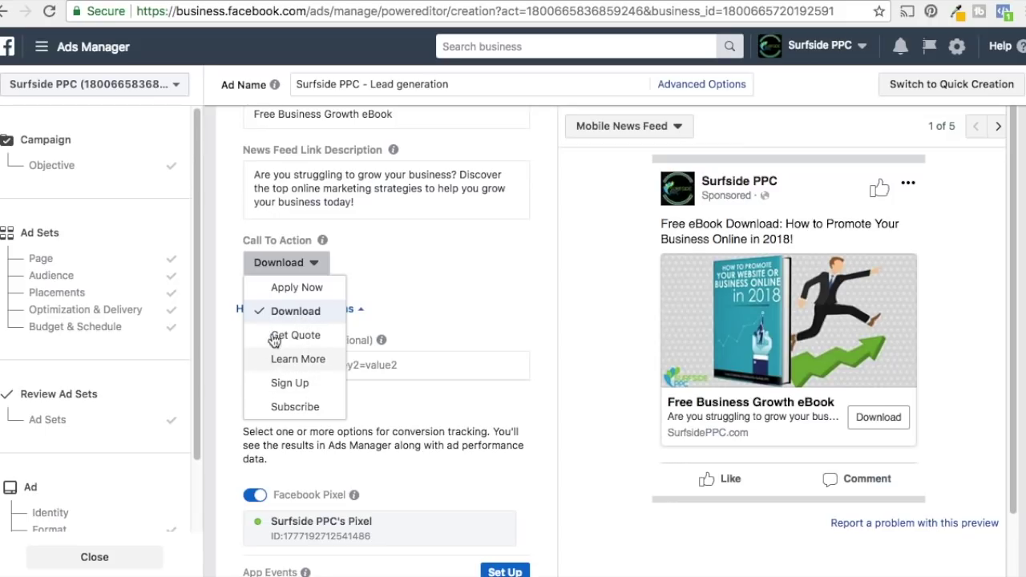
click(297, 317)
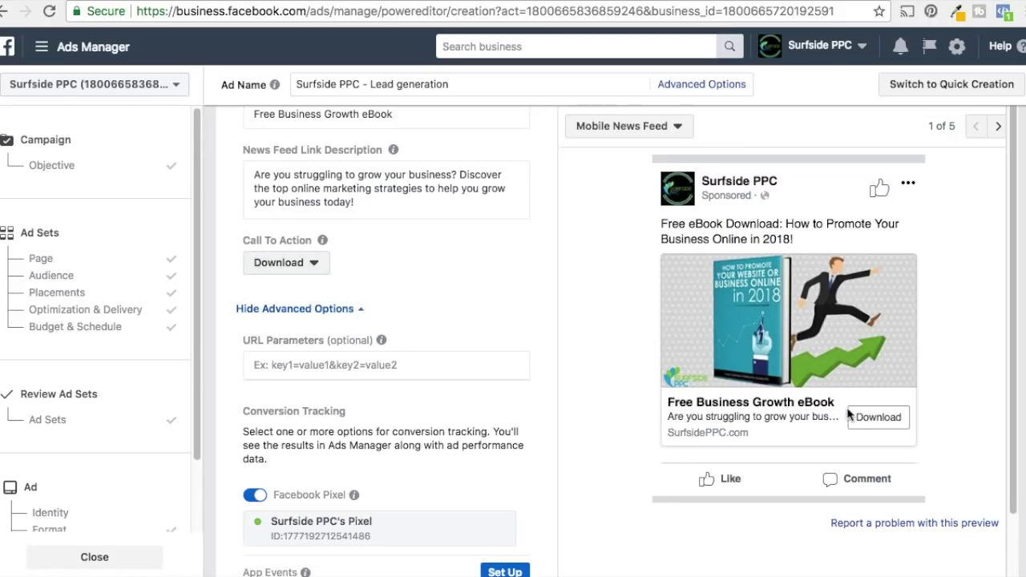
scroll(559, 305, down, 1)
scroll(542, 316, down, 3)
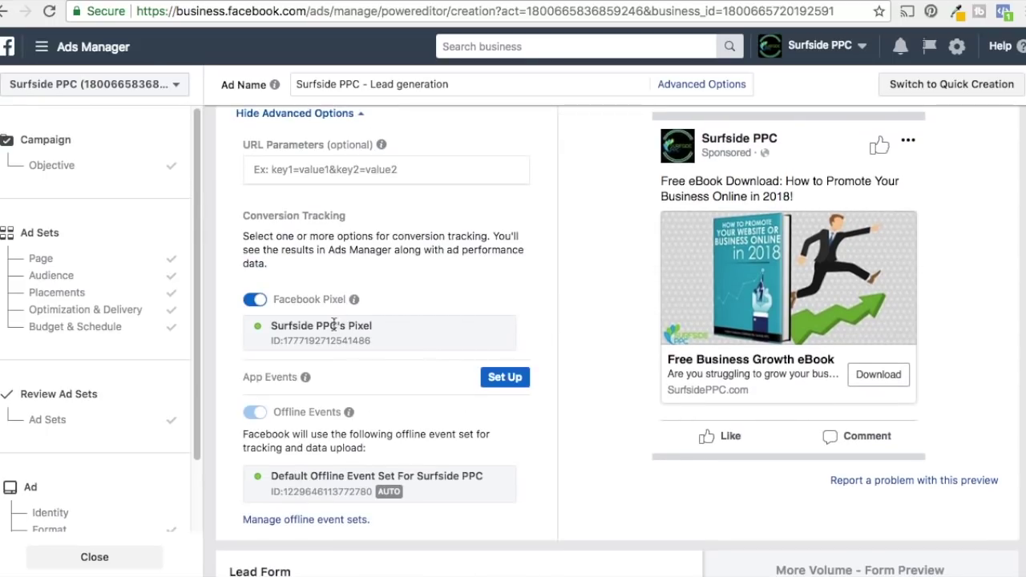
scroll(438, 303, down, 5)
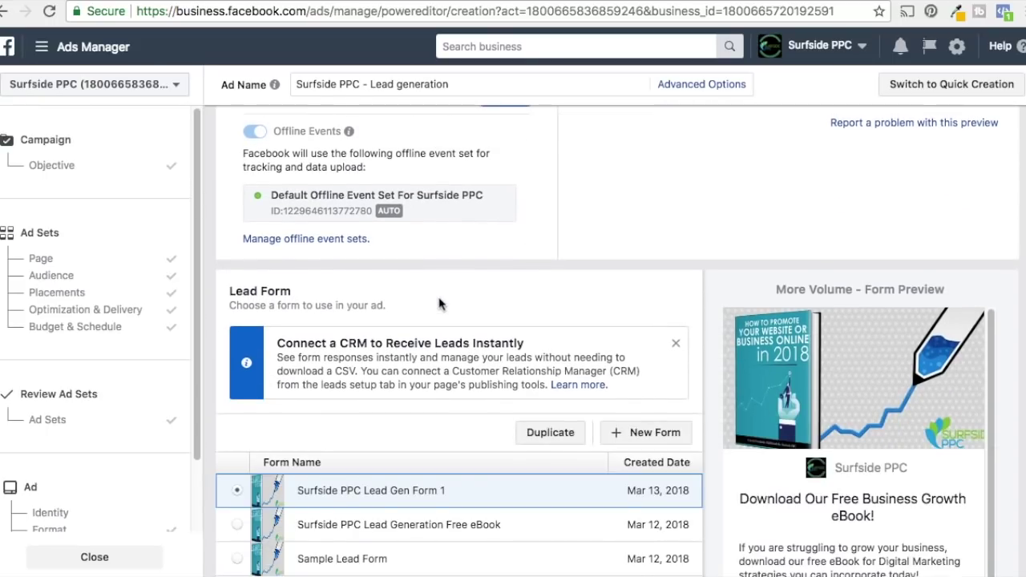
Review the existing lead forms and preview the Surfside PPC Lead Generation Free eBook form
scroll(439, 298, down, 3)
scroll(415, 369, up, 2)
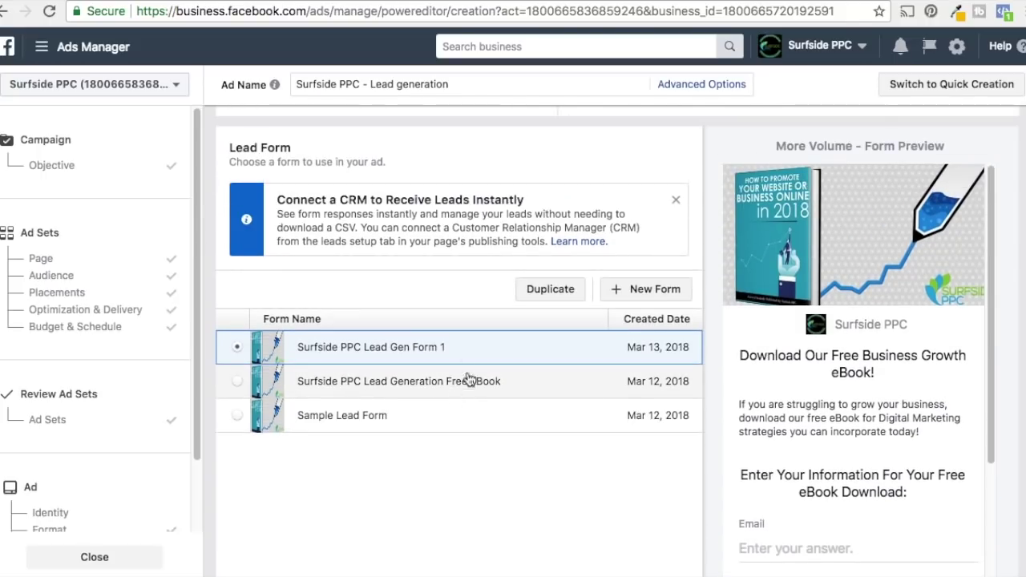
click(238, 381)
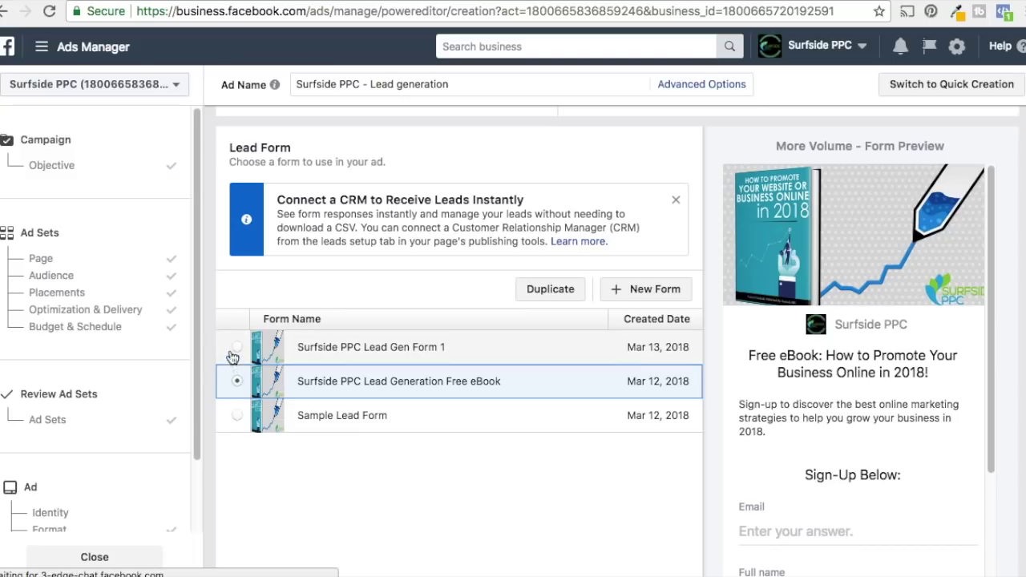
Create a new lead form named "Surfside PPC Lead Generation", comparing Higher Intent but keeping the More Volume form type
click(635, 290)
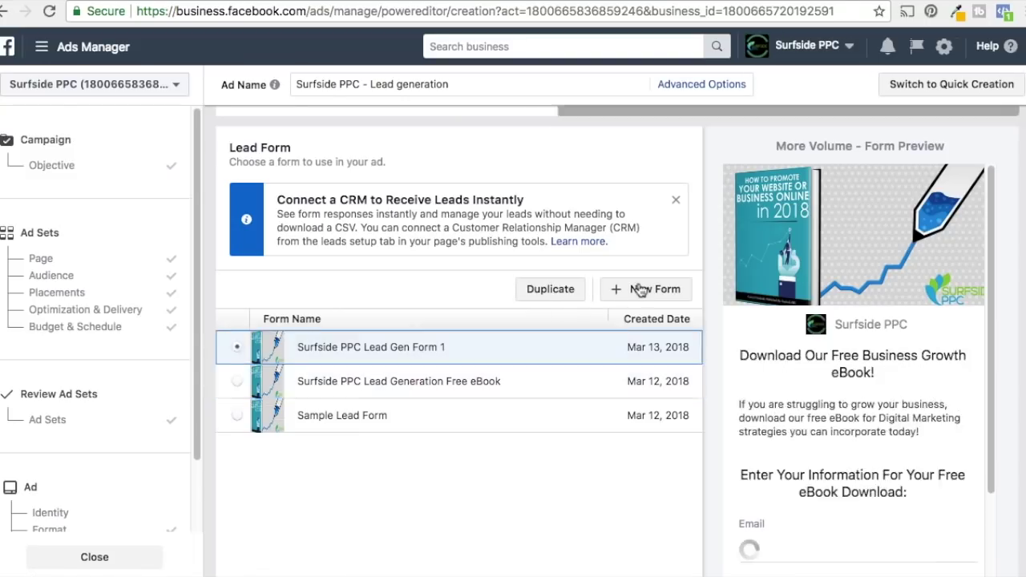
scroll(228, 224, down, 4)
scroll(218, 194, up, 3)
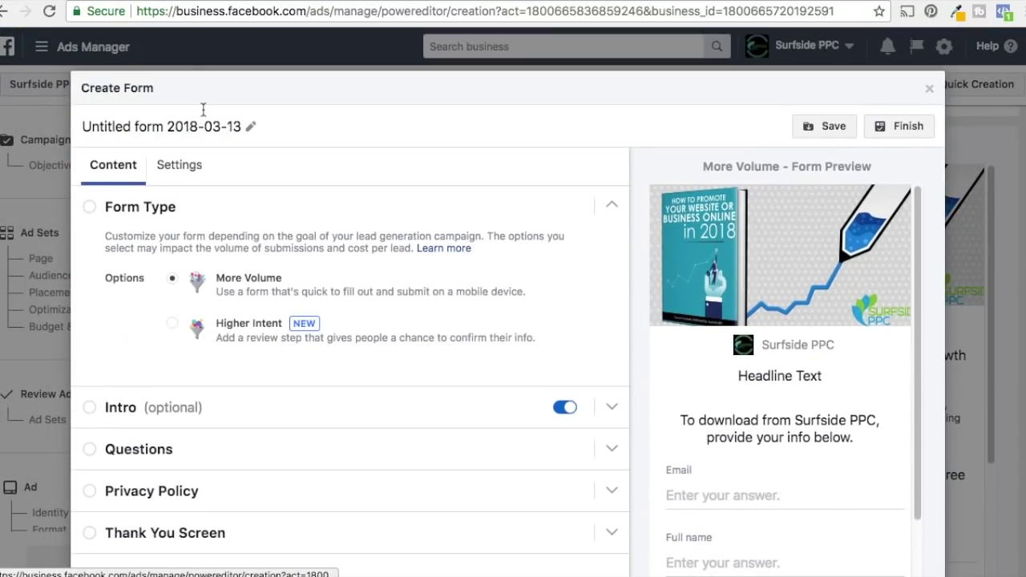
click(208, 120)
key(super+a)
text(Surfside PPC Lead Gene)
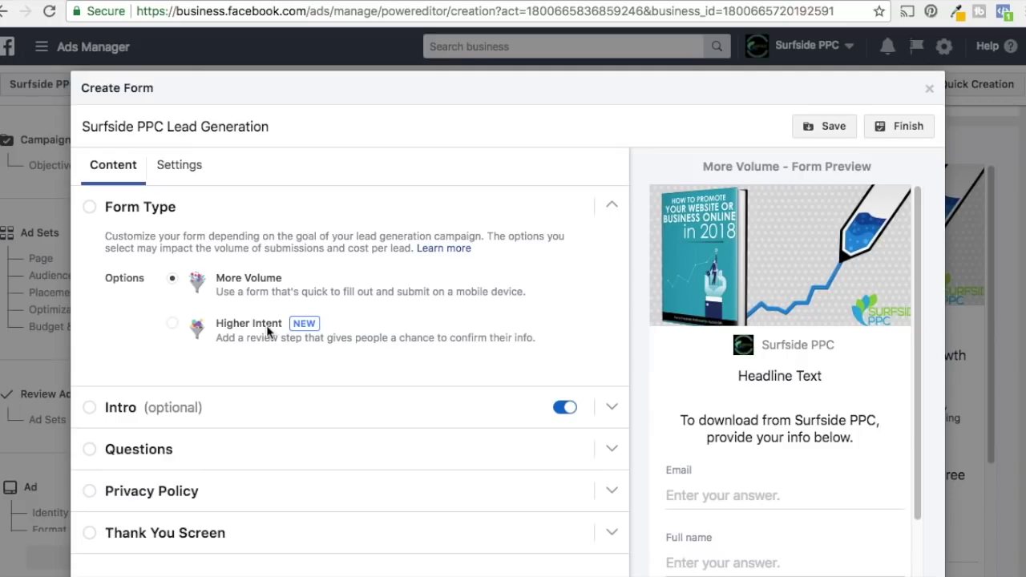
click(172, 325)
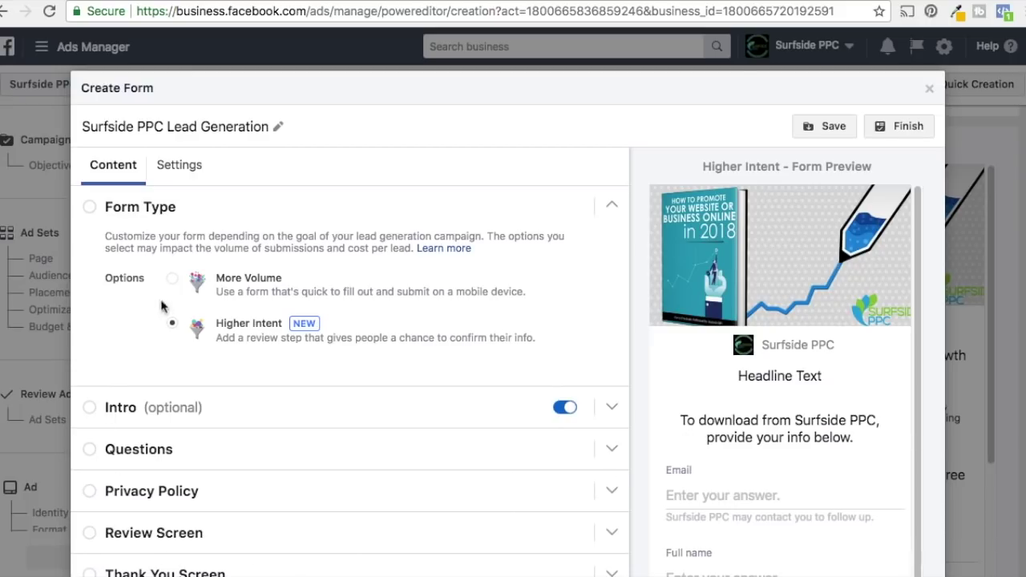
click(172, 278)
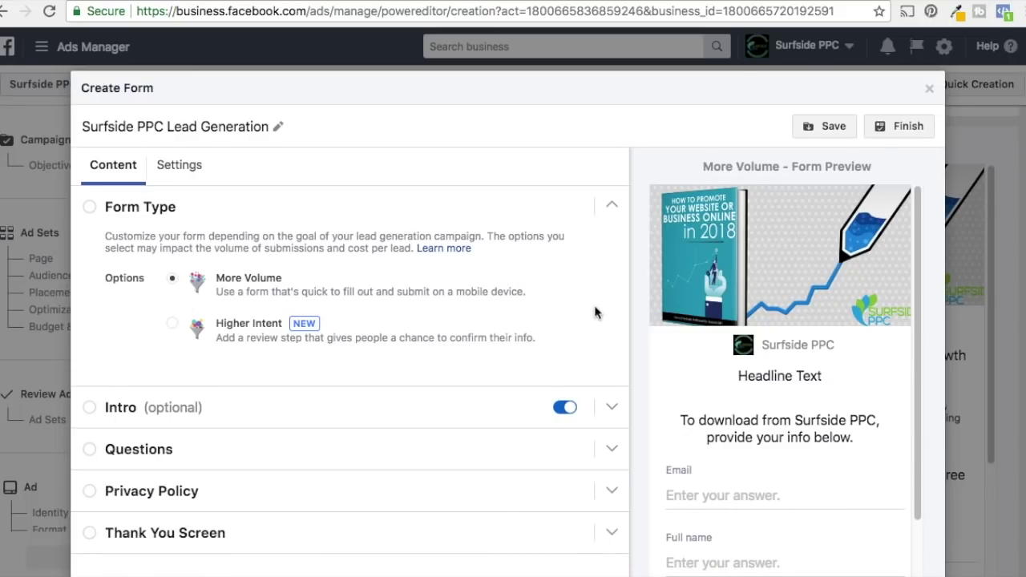
Set the form's Intro headline to "Download Our Free eBook to Grow Your Business Today!"
scroll(595, 311, down, 3)
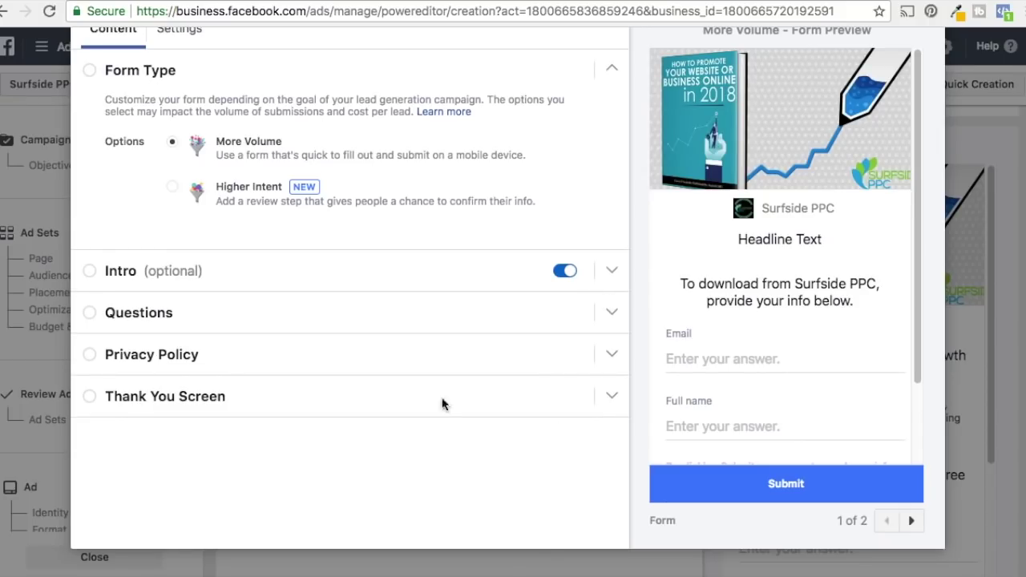
click(602, 278)
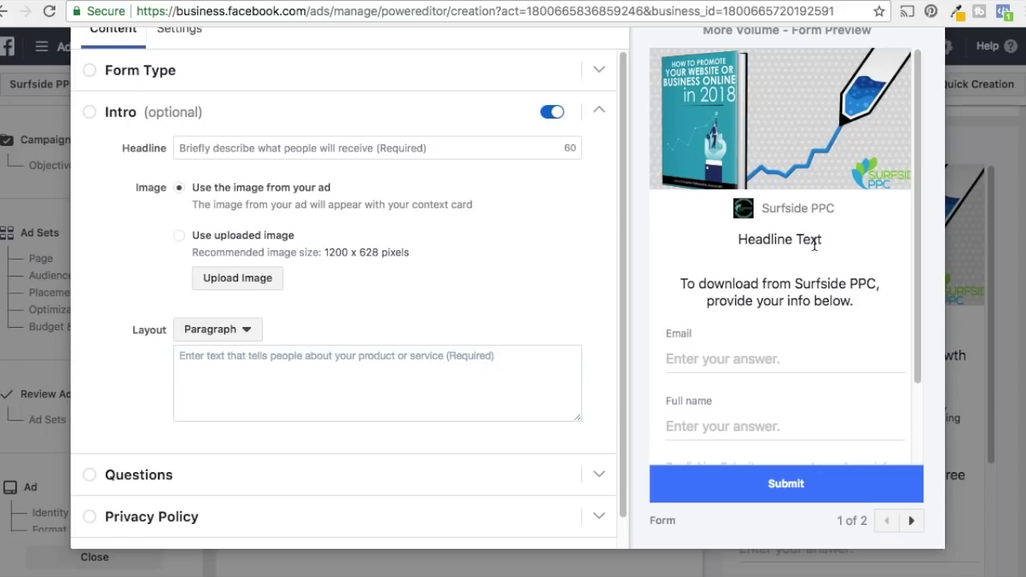
click(359, 143)
text(Download Our Free eBook to Grow Your Business Today!)
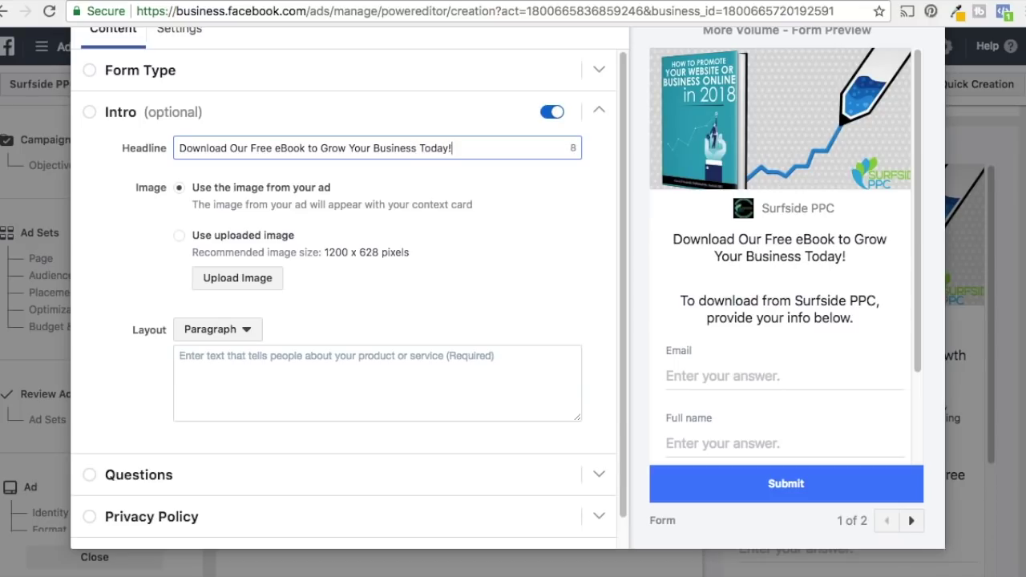
Set the Intro paragraph to "Are you struggling to grow your business? Download our free eBook for online marketing strategies!" and collapse the section
click(493, 369)
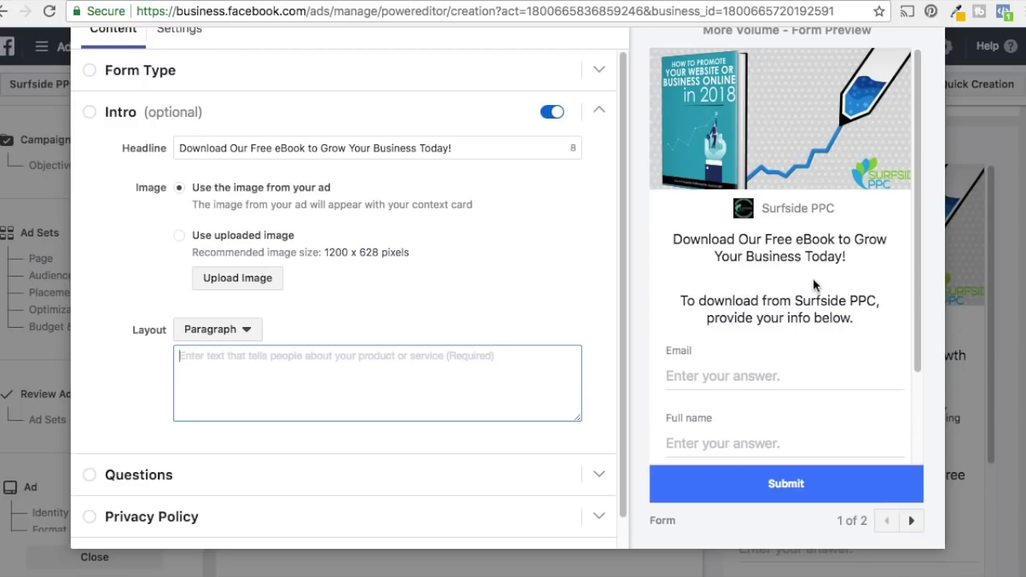
scroll(442, 265, up, 3)
scroll(446, 298, down, 5)
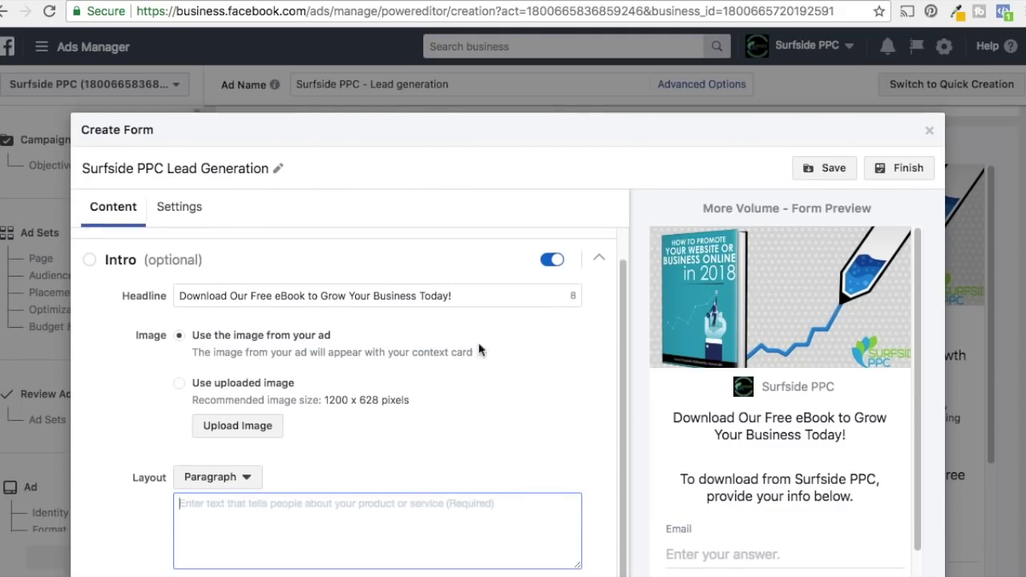
text(Are)
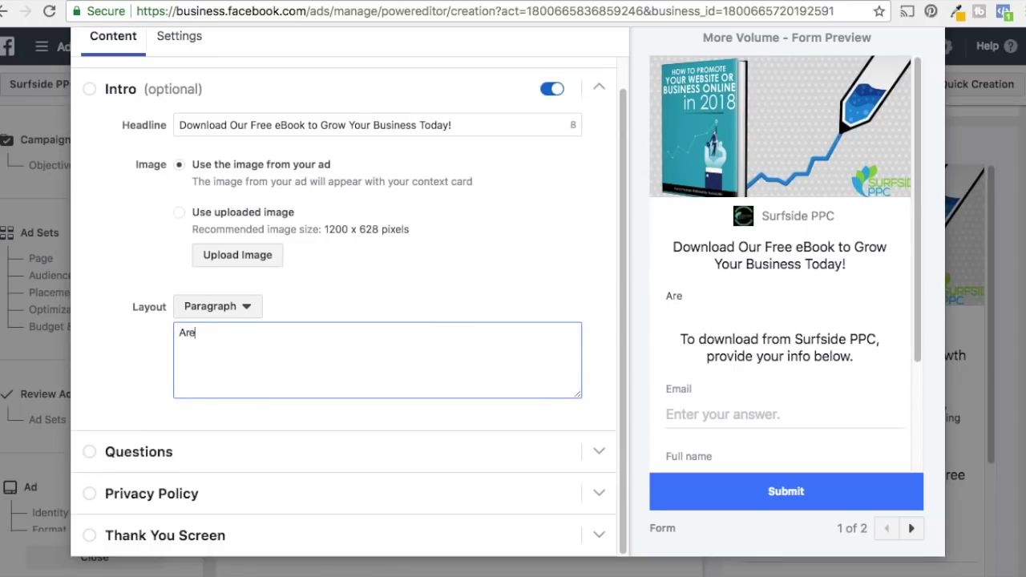
text( you struggling)
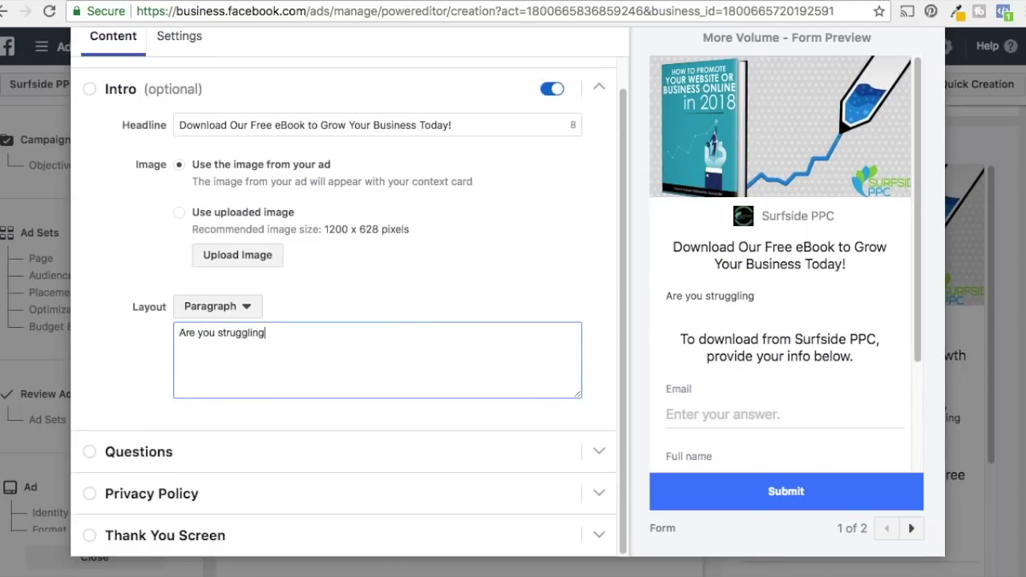
text( to grow your business? D)
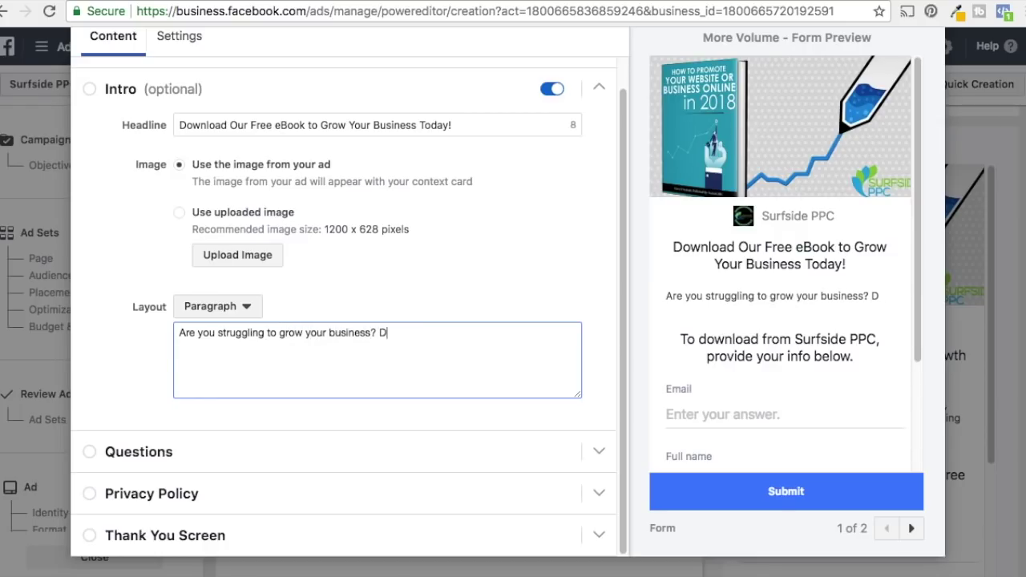
text(ownload our free eBook for online )
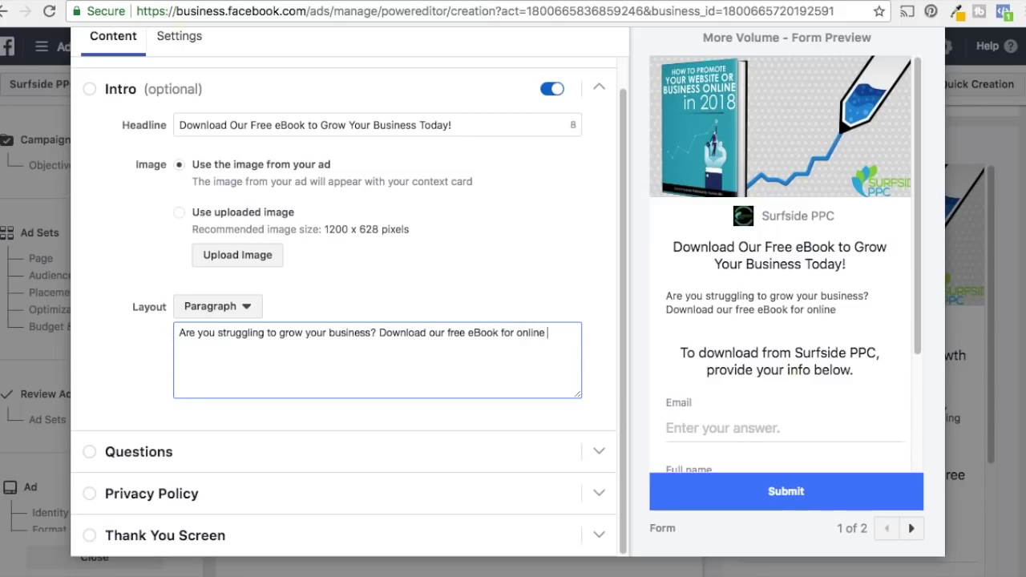
text(marketing strategies!)
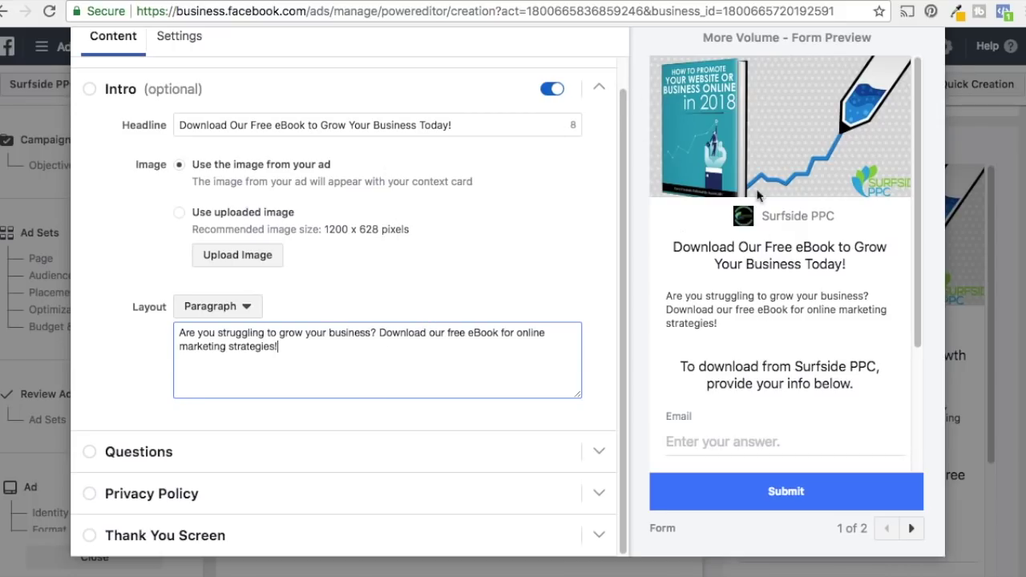
click(600, 88)
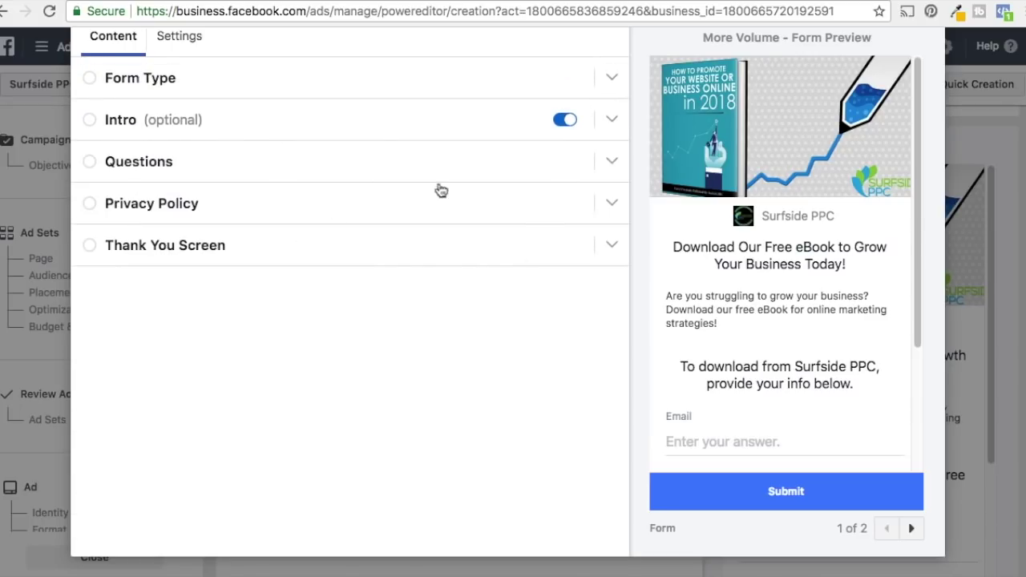
Set the Questions headline to "Enter Your Information For Your Free Download:"
click(613, 165)
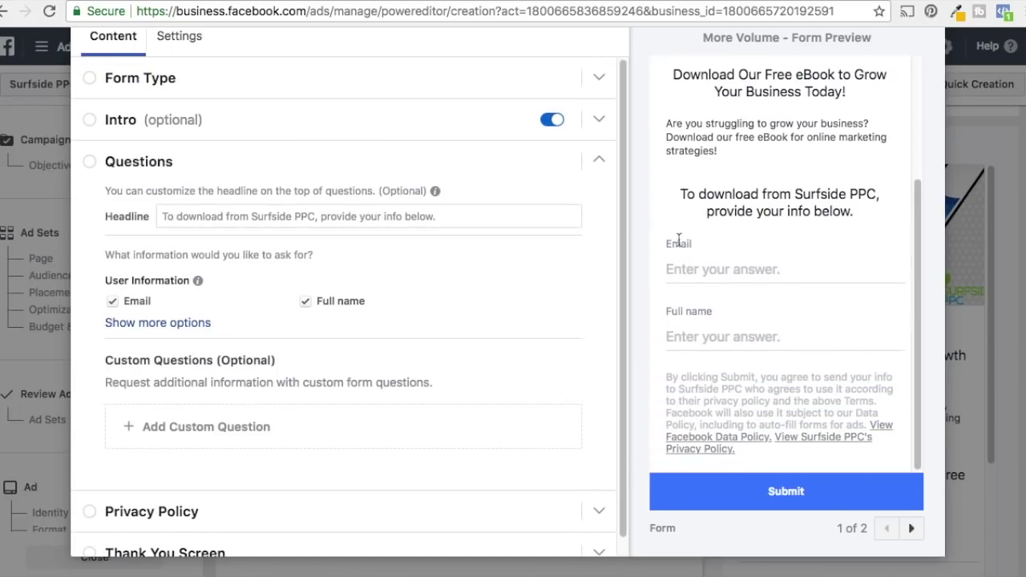
click(465, 219)
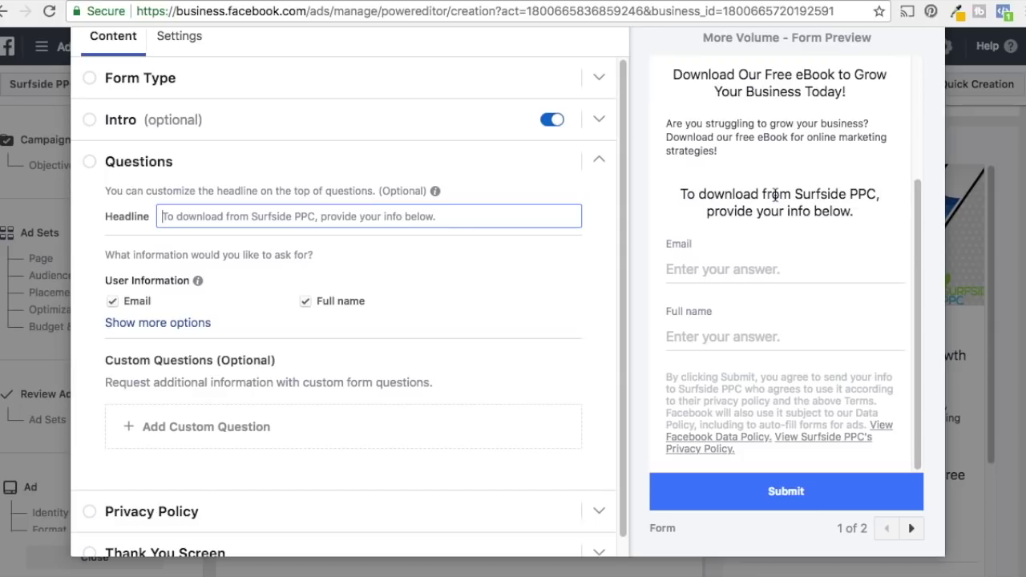
text(Enter Your Information ForY)
key(BackSpace)
key(BackSpace)
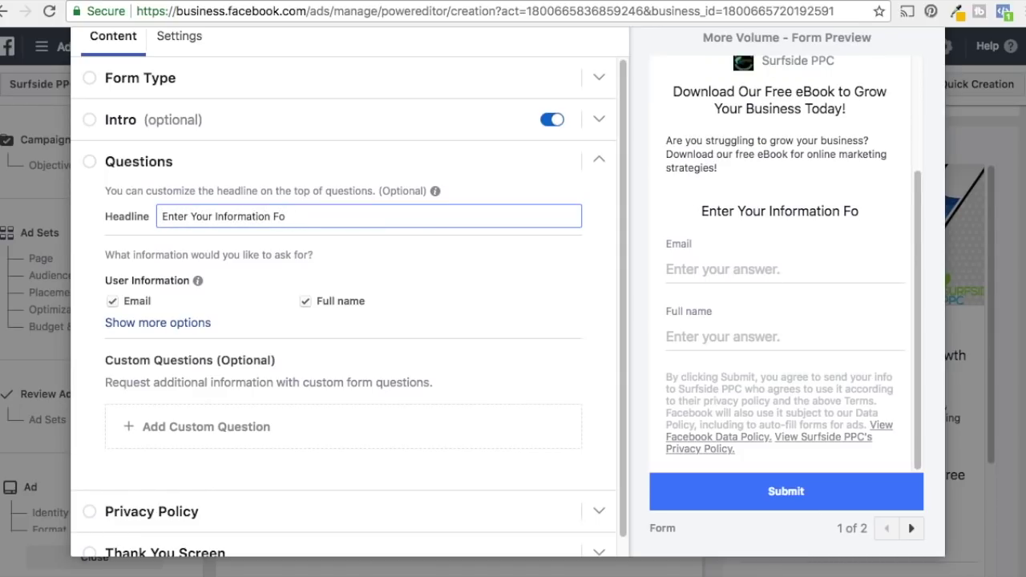
text(r Your Fre)
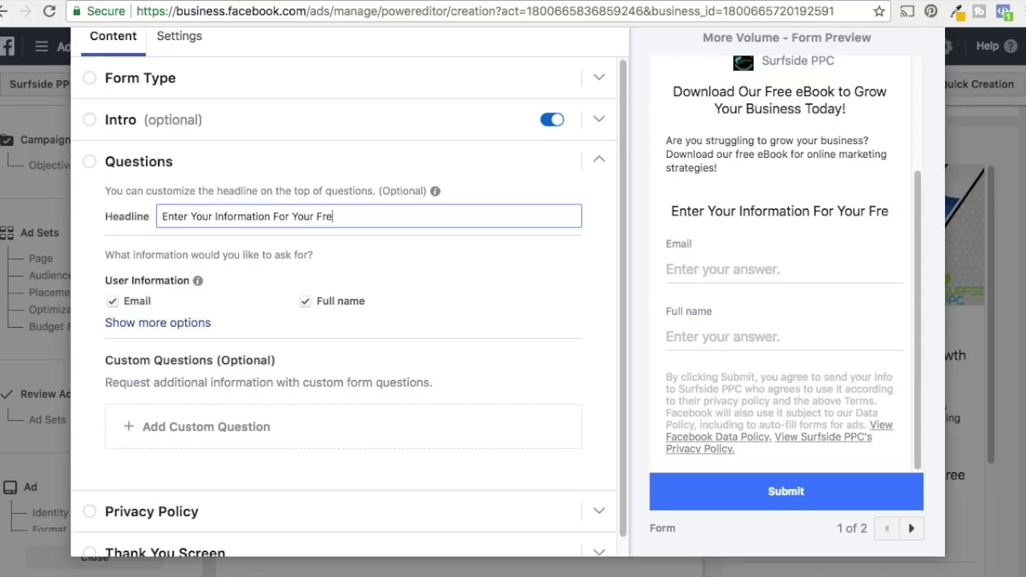
text(e Download:)
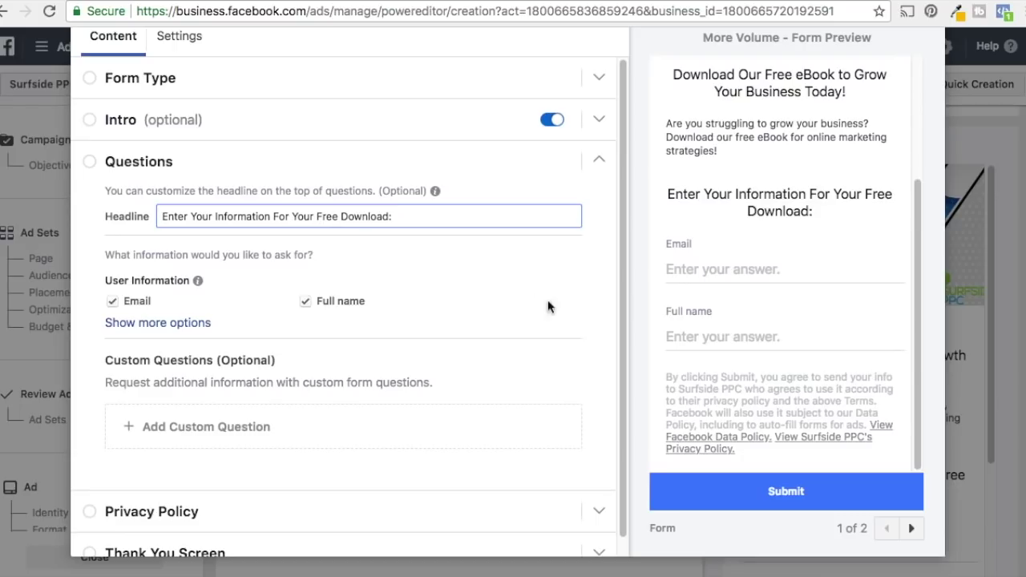
Expand the user information options, try adding Phone number and Street address, and clear both, keeping Email and Full name
scroll(525, 351, down, 2)
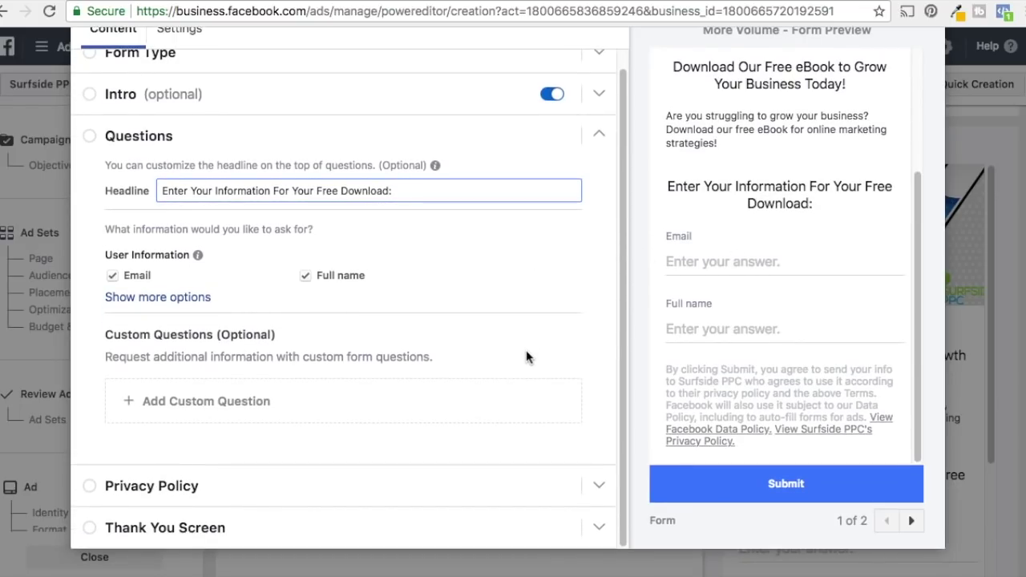
click(152, 299)
scroll(553, 340, down, 1)
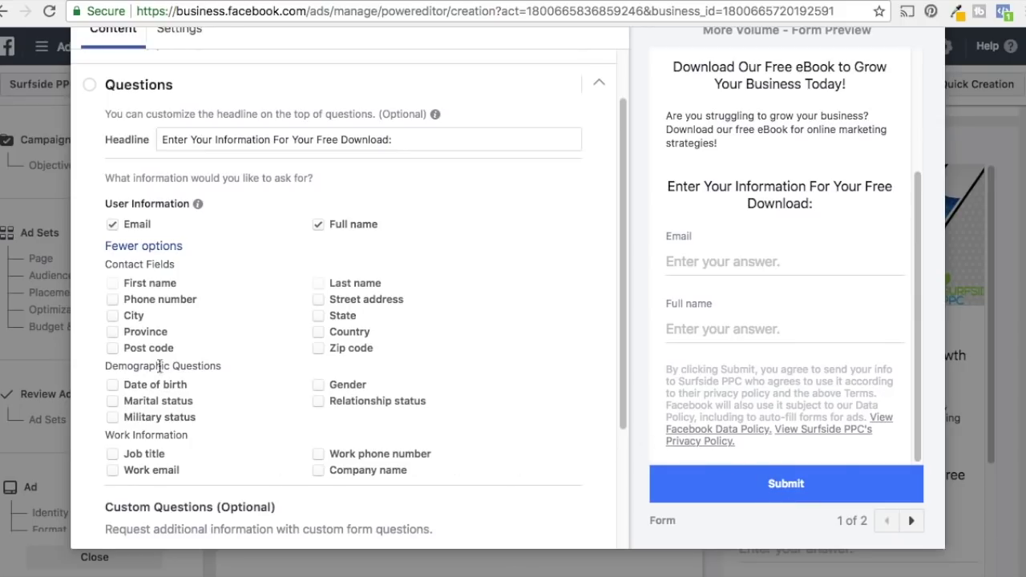
click(112, 300)
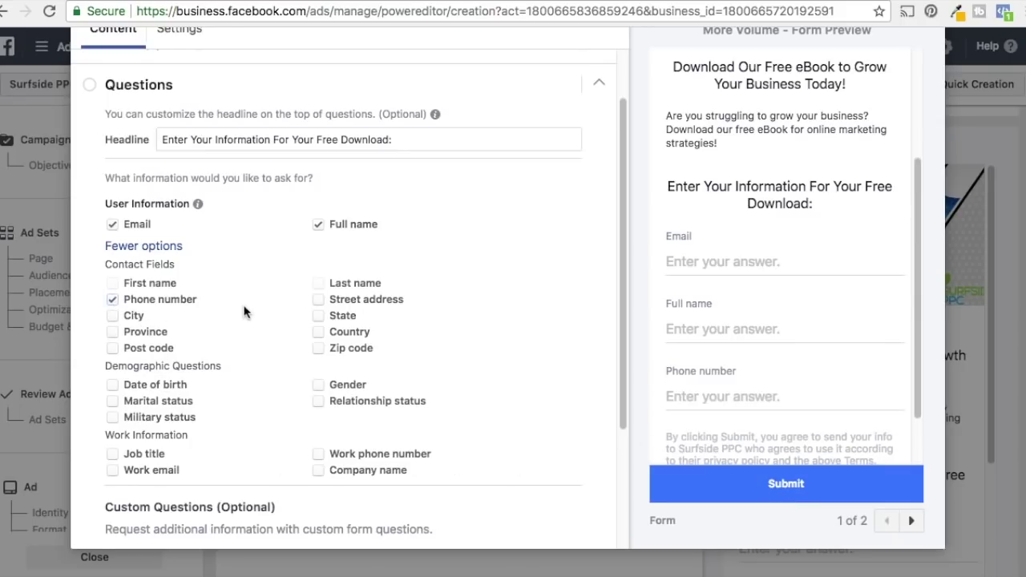
click(318, 299)
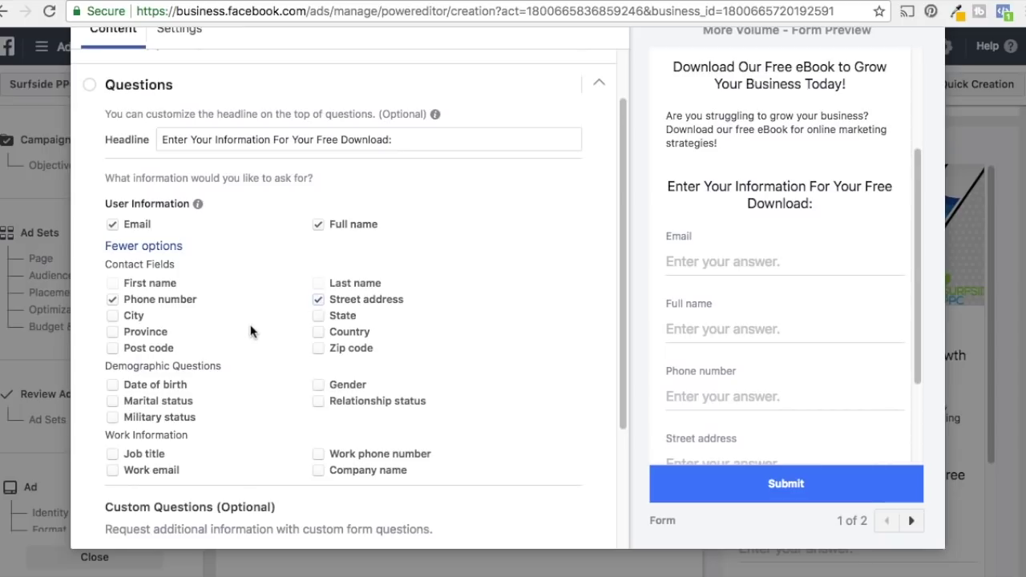
click(112, 299)
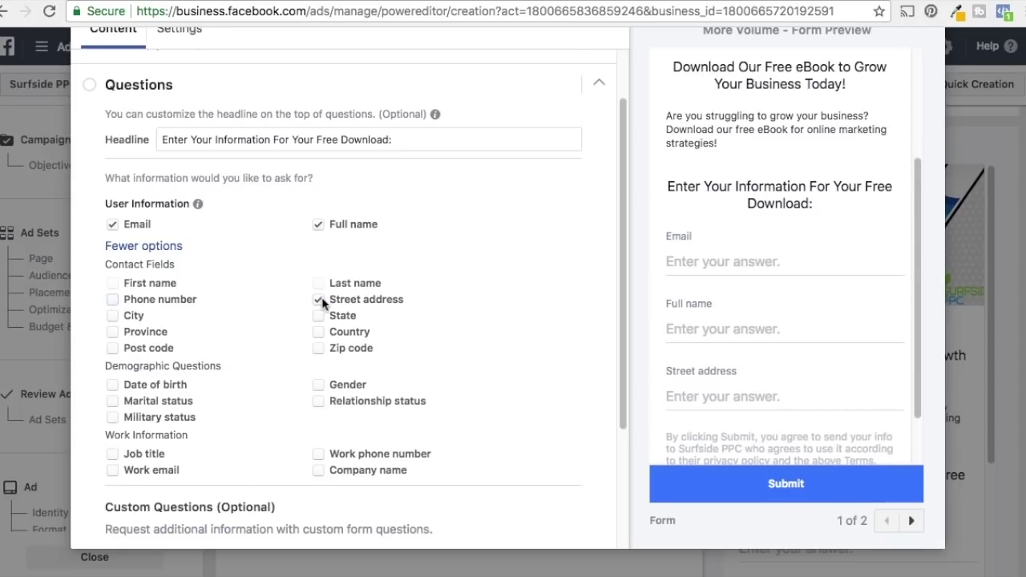
click(318, 299)
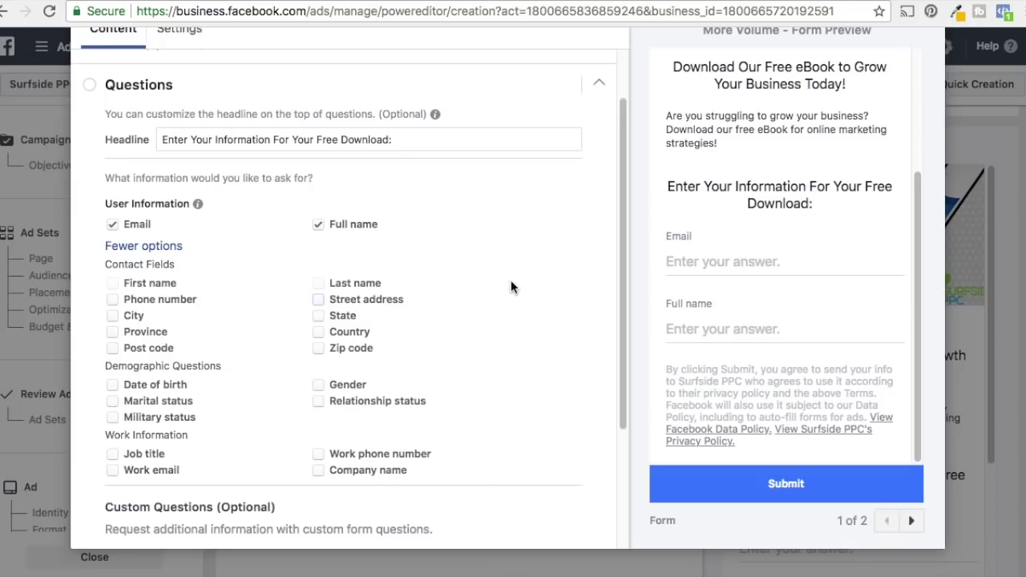
Check the custom question types available for the form without adding one
scroll(513, 285, down, 5)
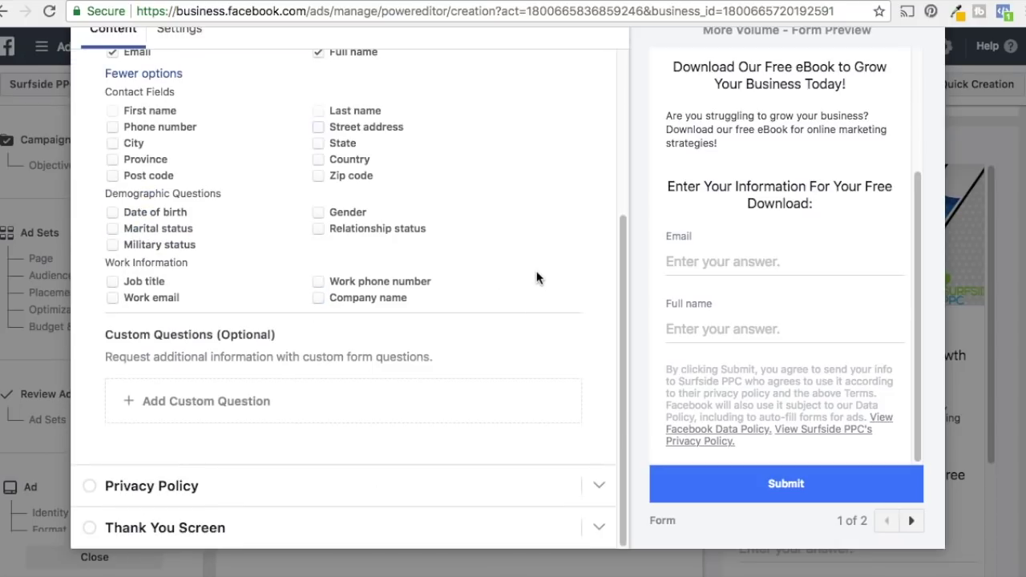
click(256, 410)
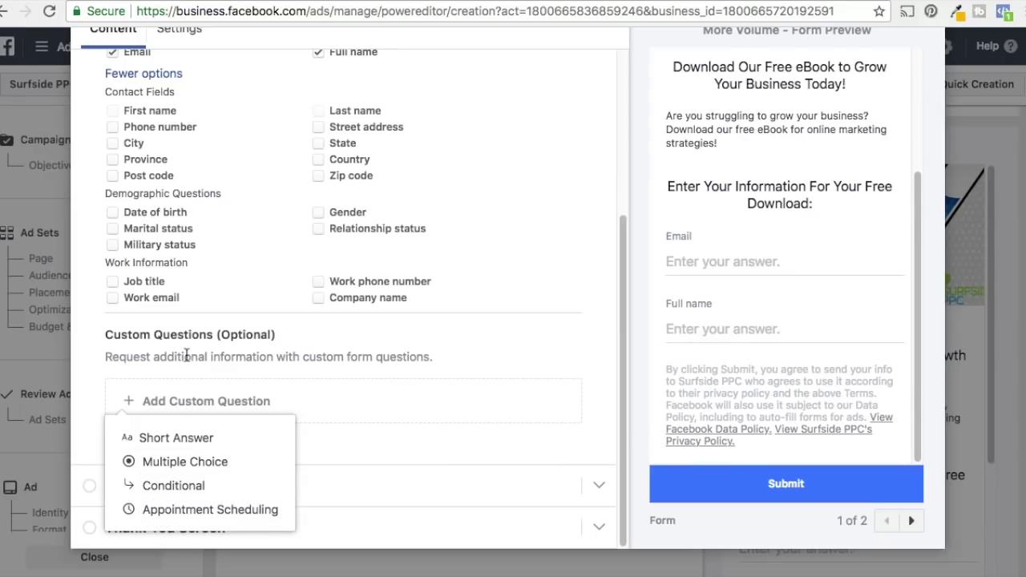
click(429, 355)
scroll(499, 325, up, 5)
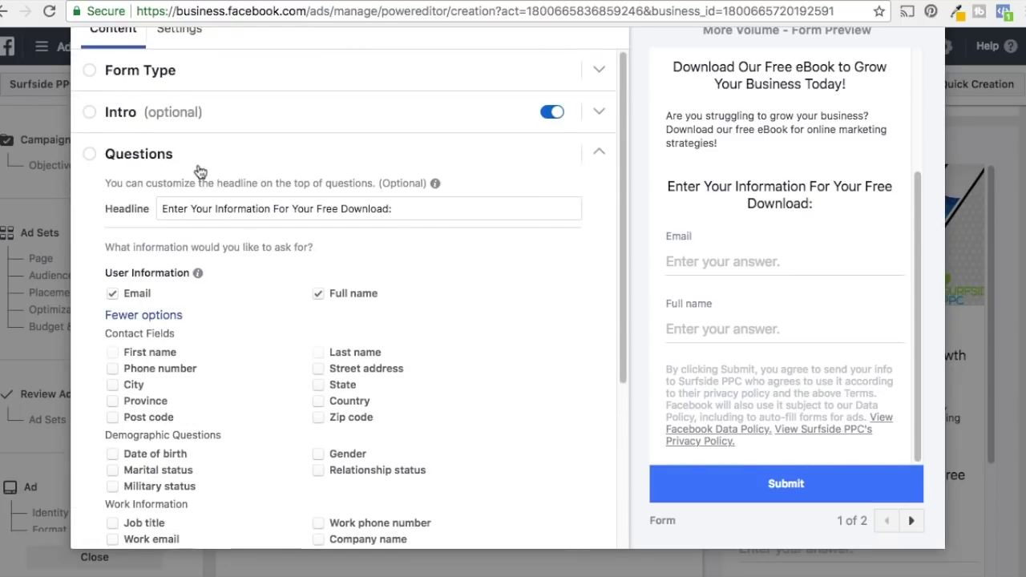
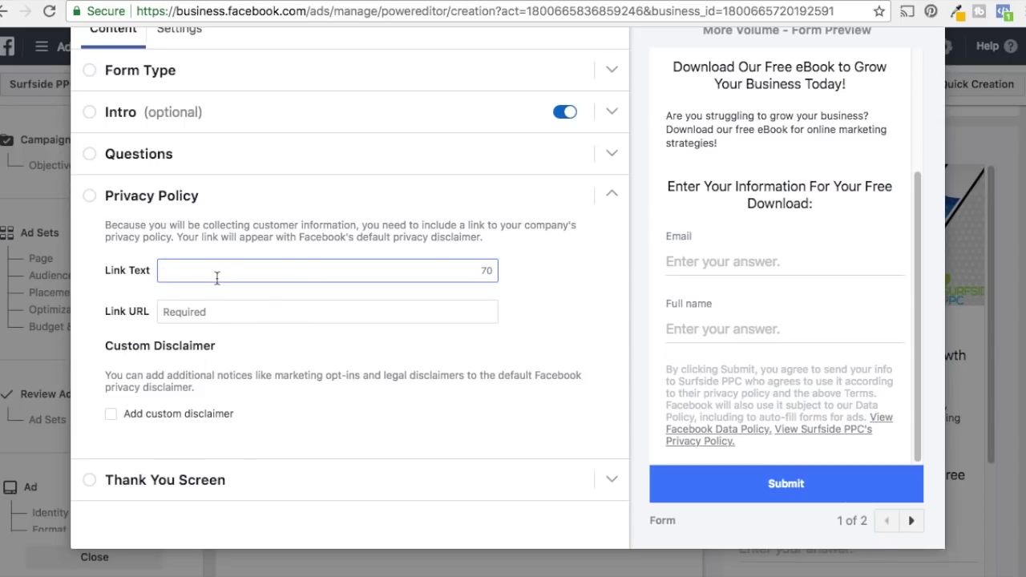
Set the Privacy Policy link text to "Privacy Policy" and its URL to surfsideppc.com/privacy-policy/, and collapse the section
text(Privacy Policy)
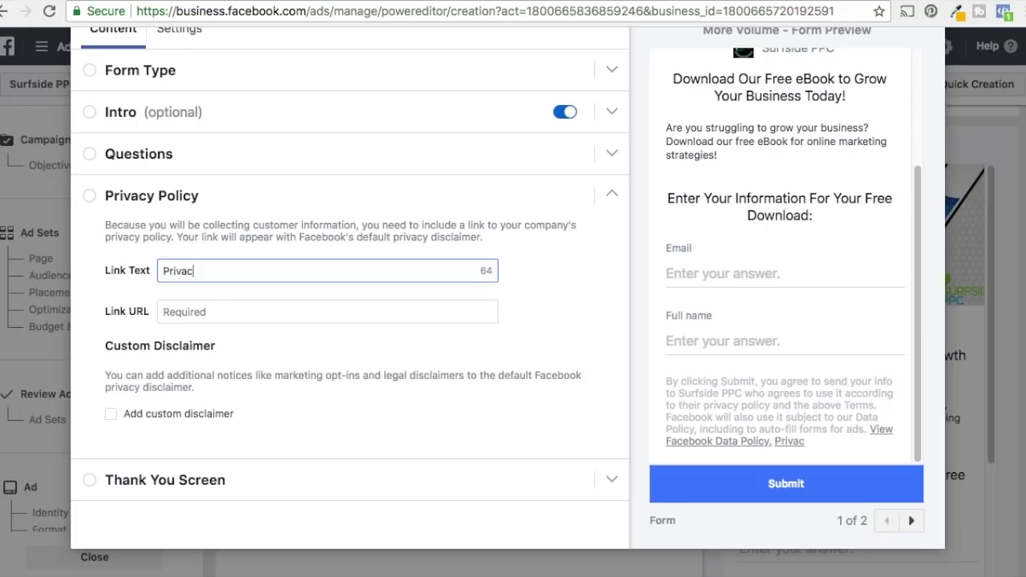
click(208, 312)
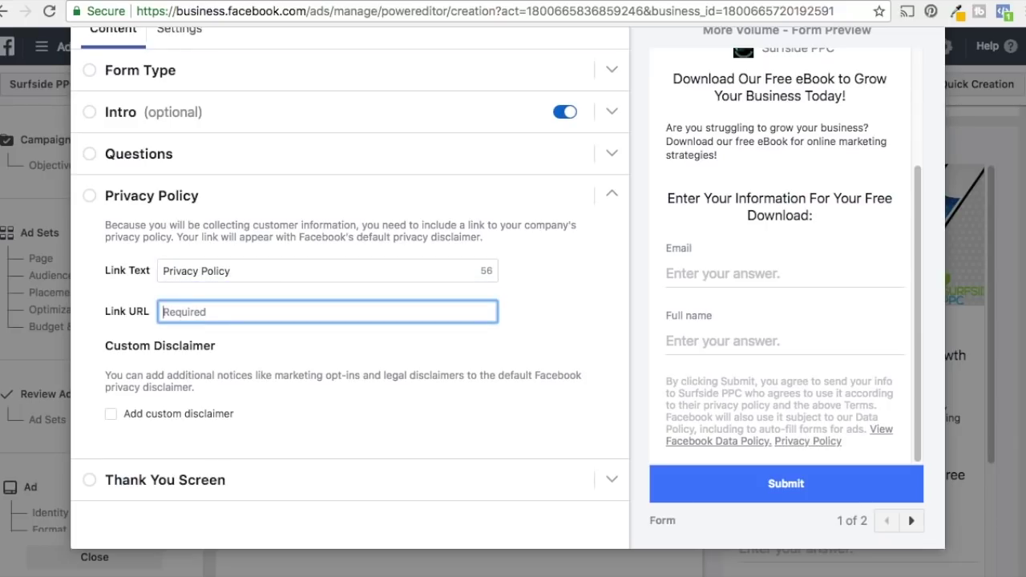
text(surfsideppc.com/privacy-policy/)
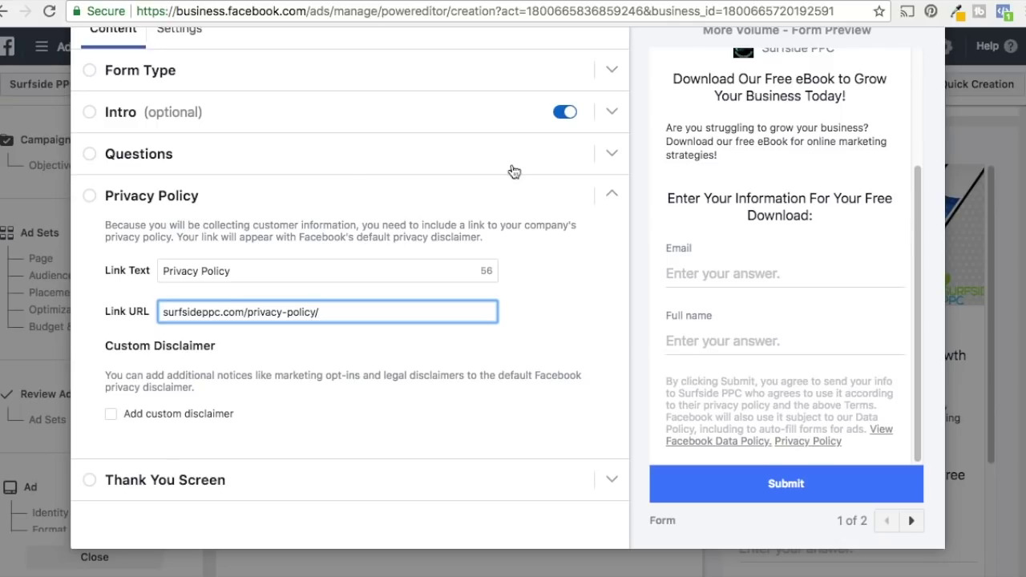
click(609, 195)
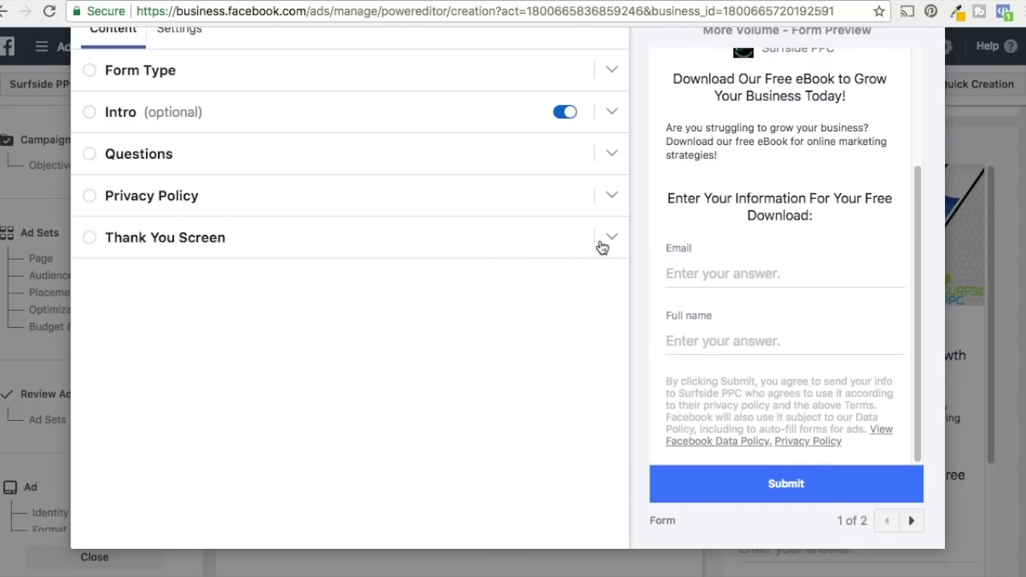
Set the Thank You Screen headline to "Thanks, your eBook will be emailed to you!"
click(609, 239)
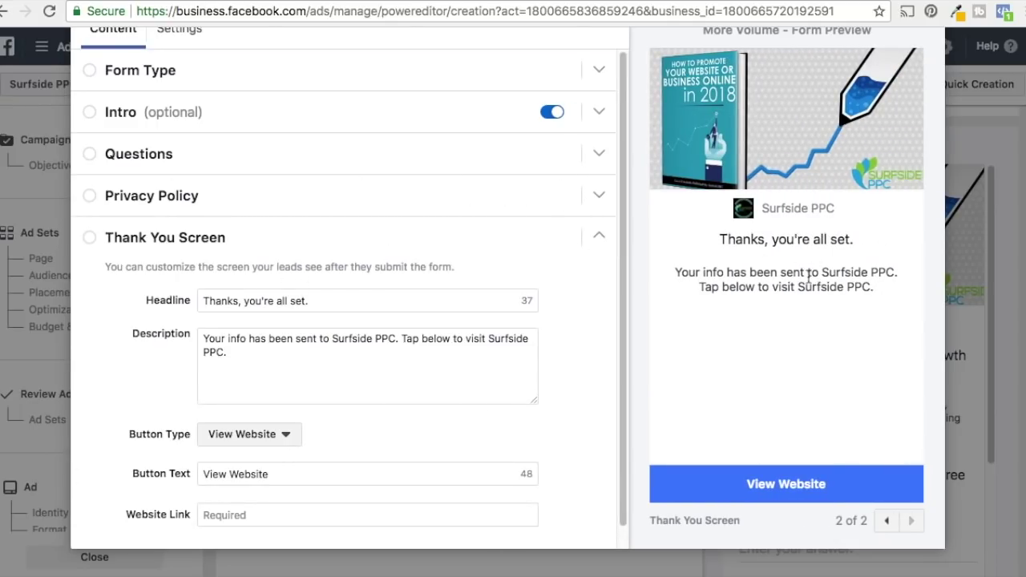
drag(368, 300, 235, 302)
key(BackSpace)
text(,)
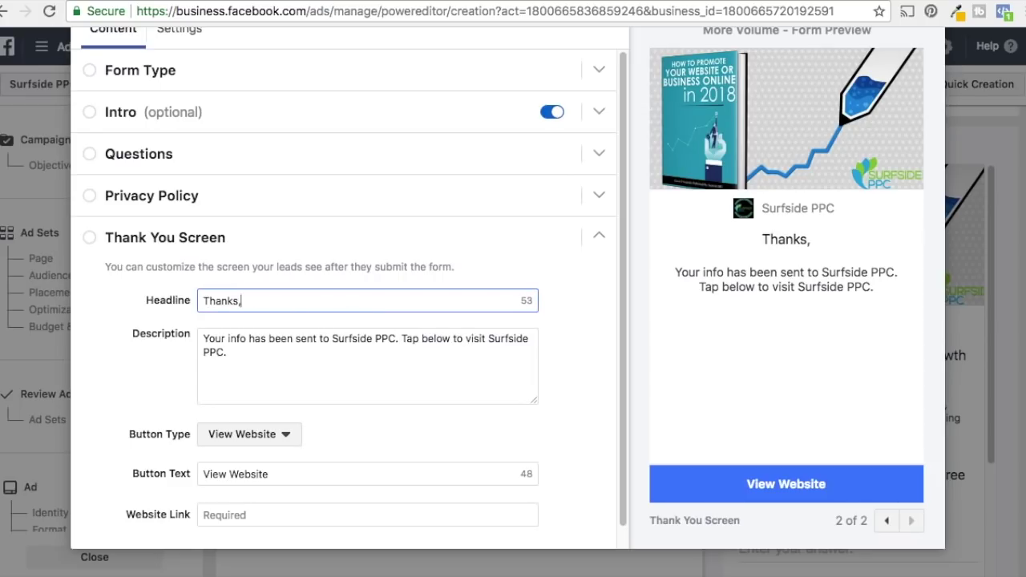
text( your eBook will)
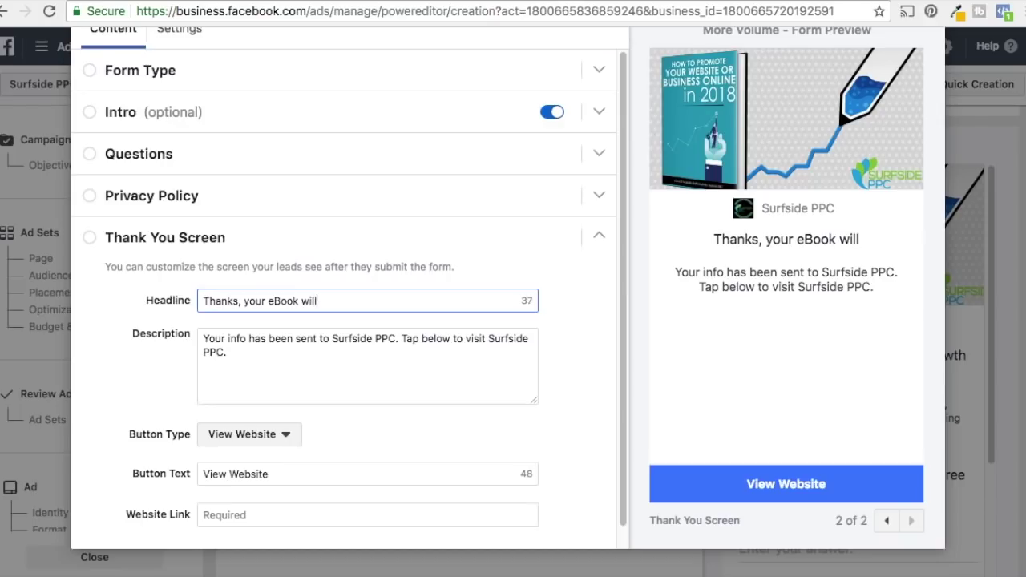
text( be emailed to you!)
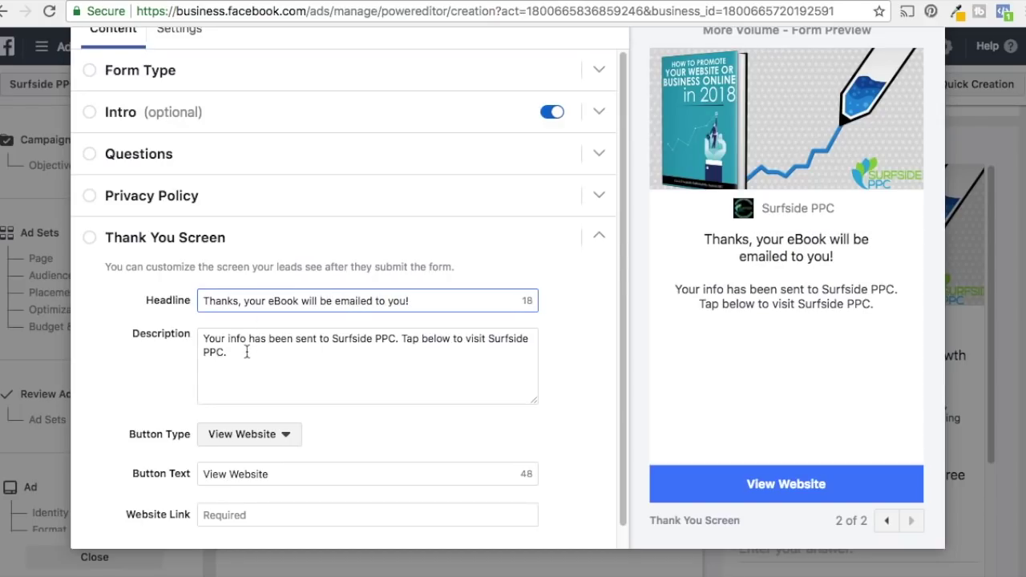
Replace the Thank You Screen description with "Visit Our Website for More Digital Marketing Information."
drag(247, 351, 178, 322)
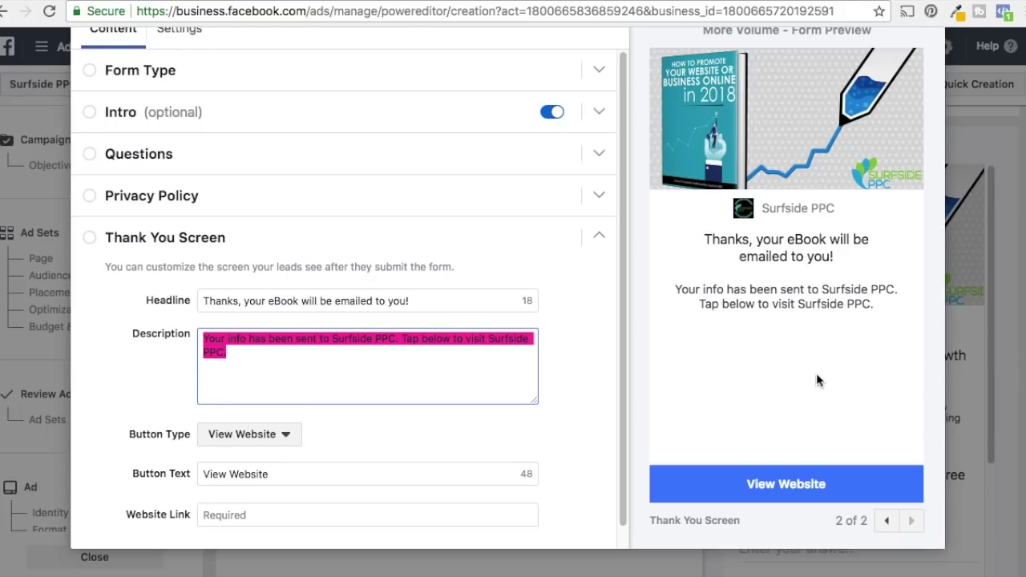
text(Visit Our Websit)
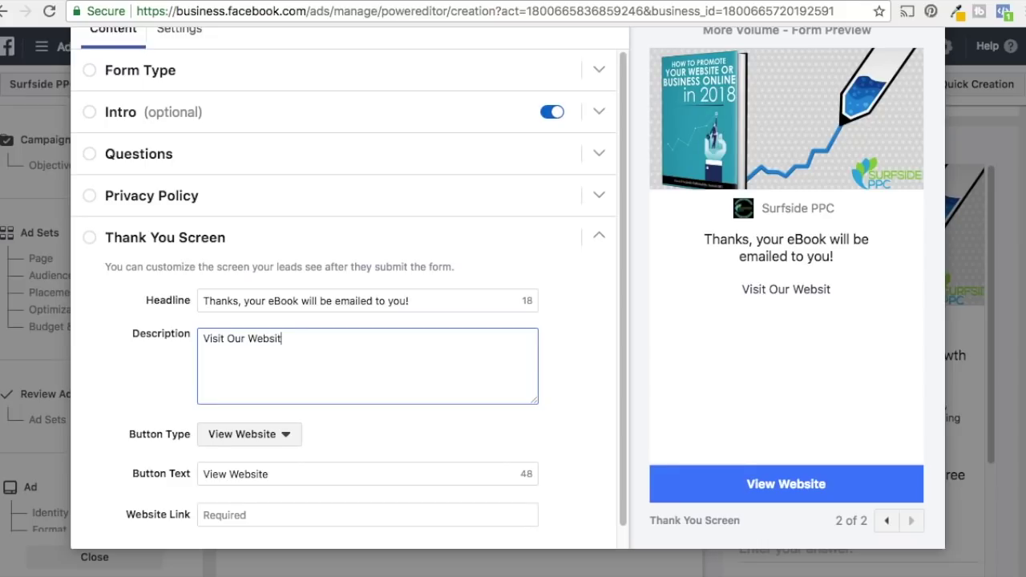
text(e for More Digital M)
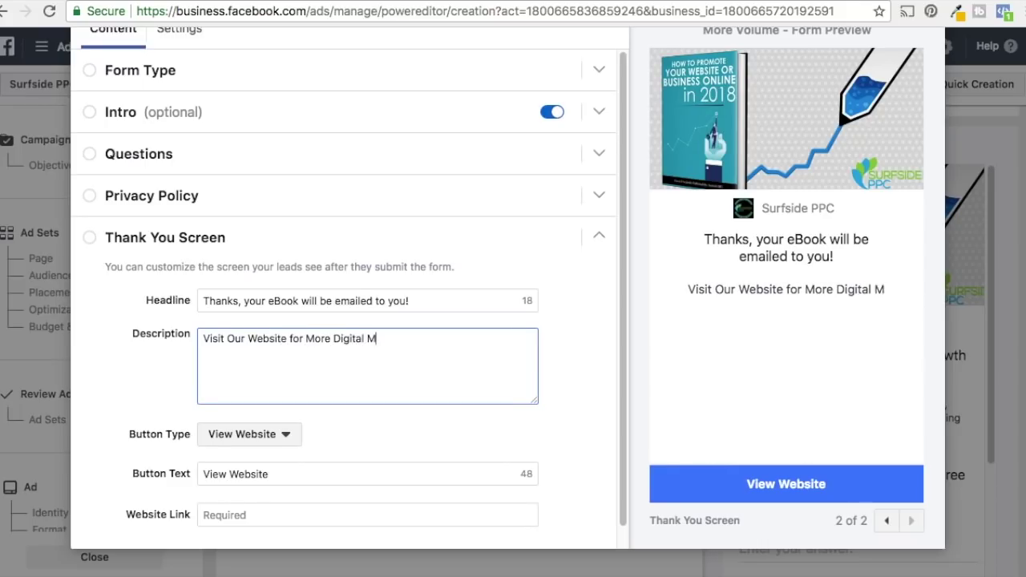
text(arketing Information.)
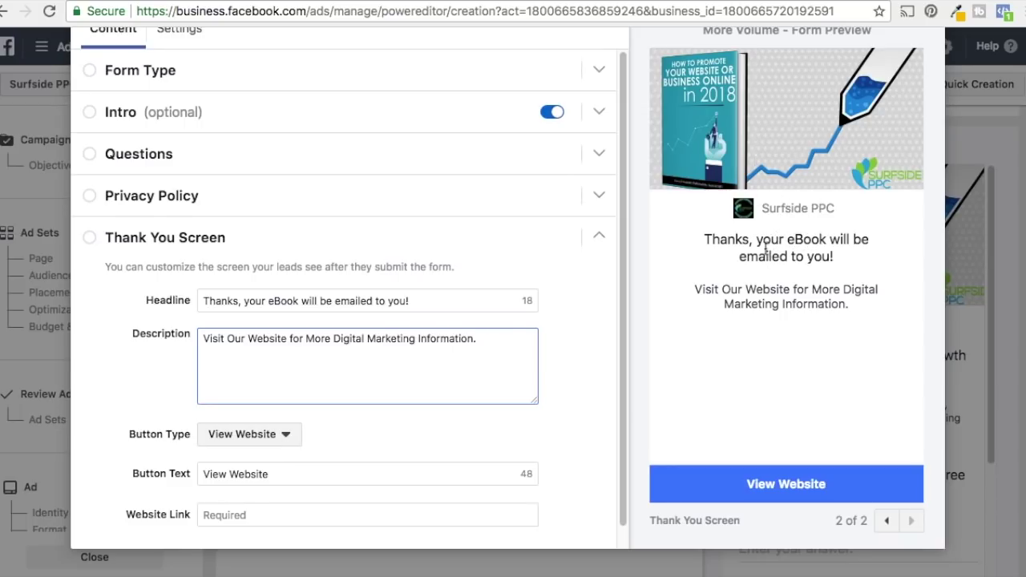
Set the Thank You Screen's button text to "Visit Our Website"
click(219, 517)
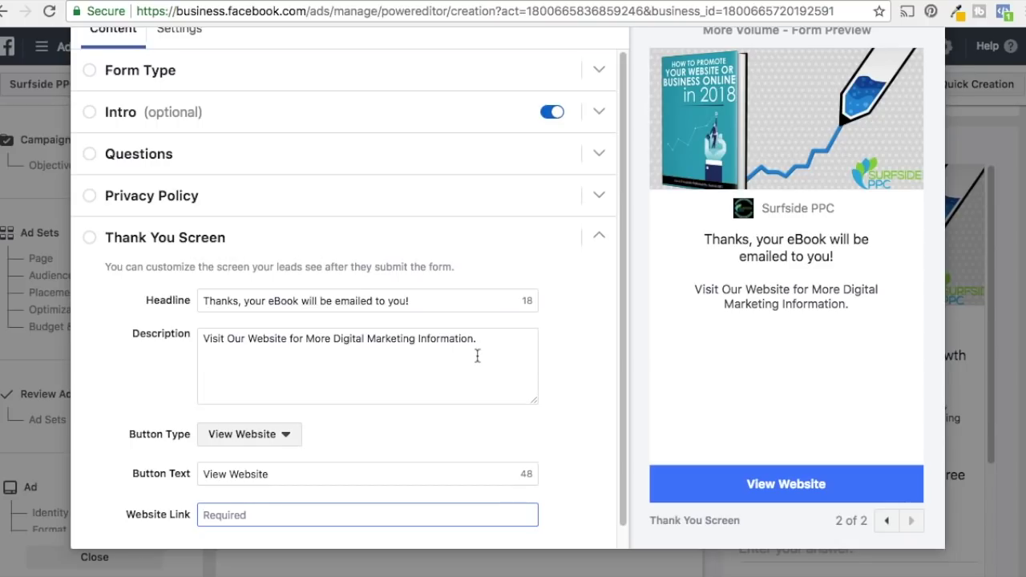
scroll(545, 348, down, 1)
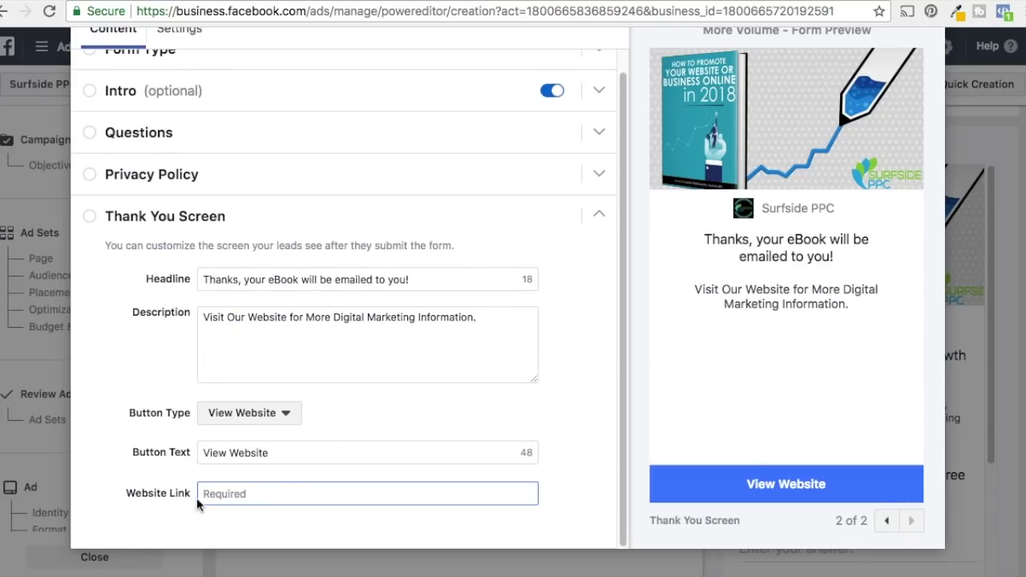
drag(318, 458, 166, 449)
text(Visit Our )
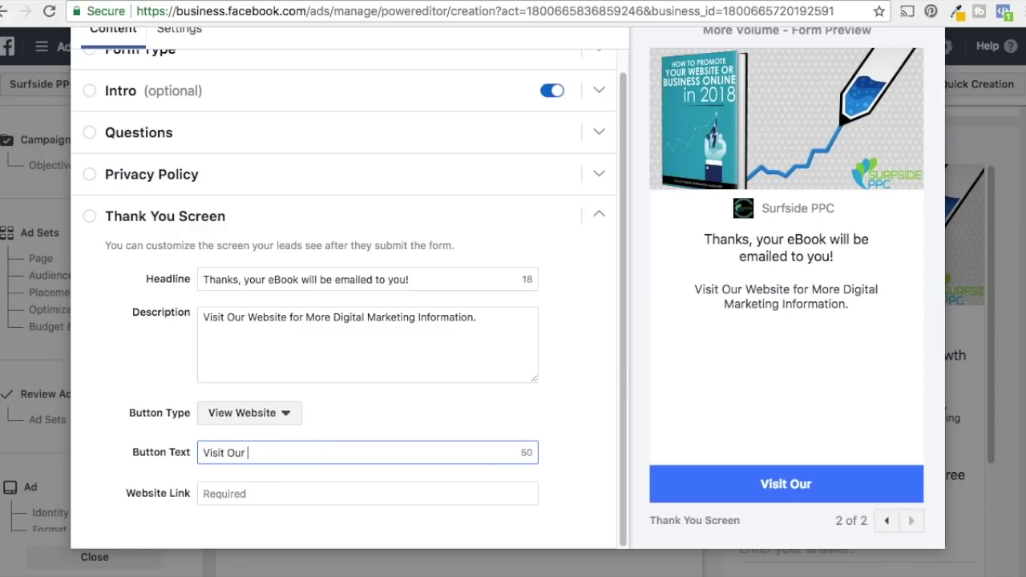
text(Website)
click(232, 489)
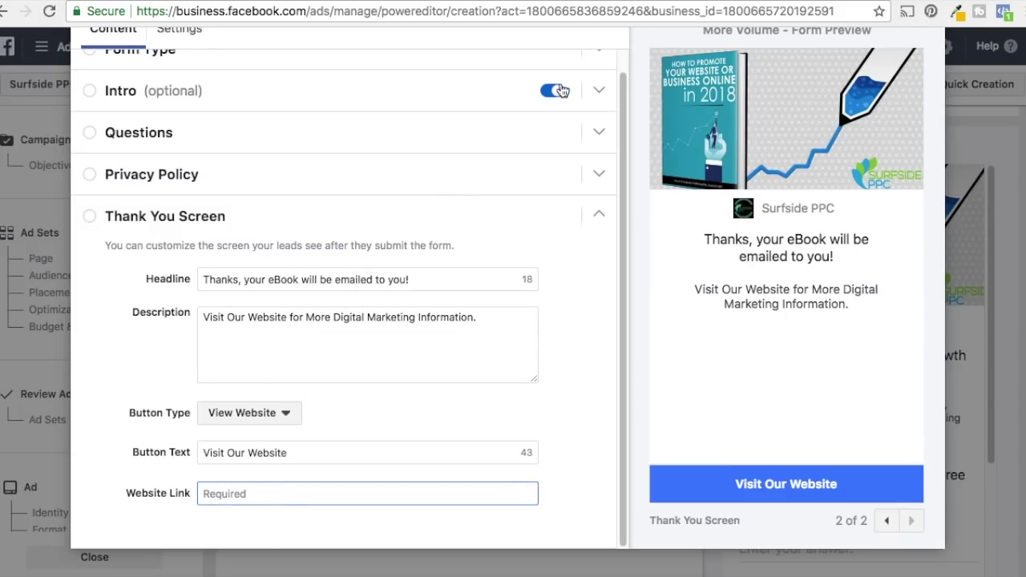
Switch to the Google Analytics Campaign URL Builder and review the website URL, source, medium, name, term and content fields
click(639, 4)
scroll(759, 153, up, 5)
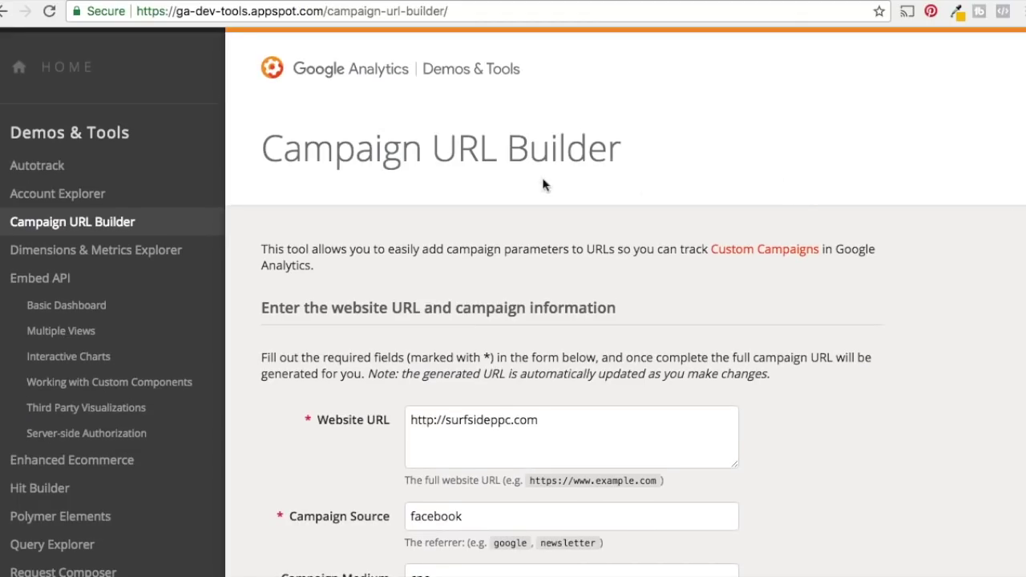
click(302, 12)
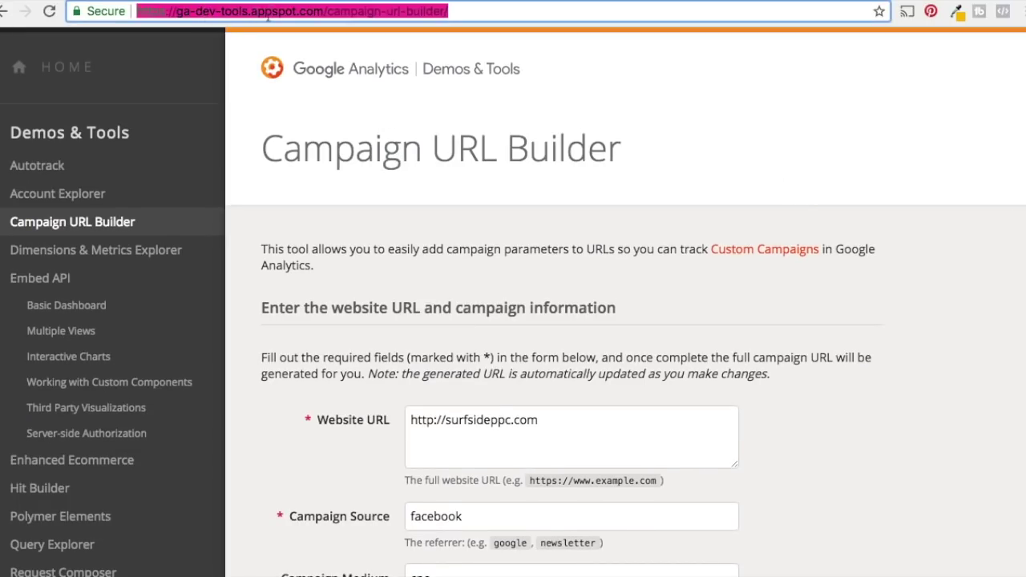
click(852, 159)
scroll(881, 161, down, 1)
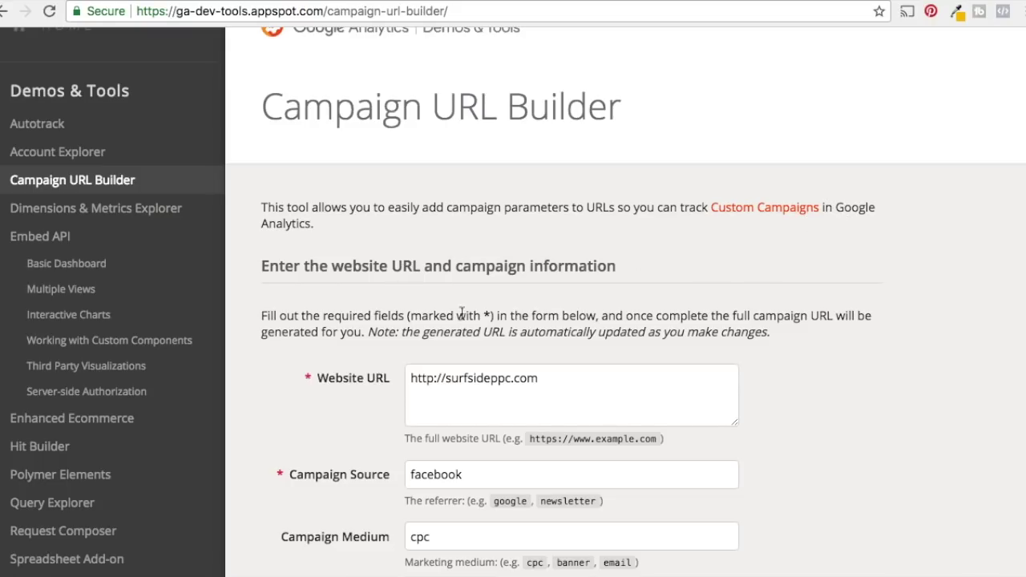
scroll(882, 334, down, 3)
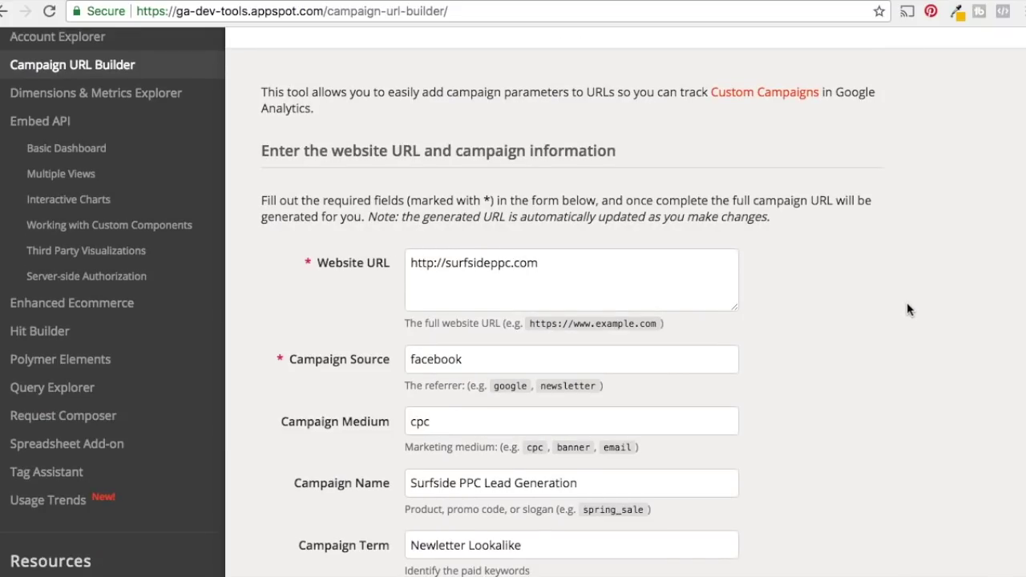
scroll(907, 302, down, 2)
drag(463, 210, 539, 210)
click(779, 231)
scroll(779, 231, down, 2)
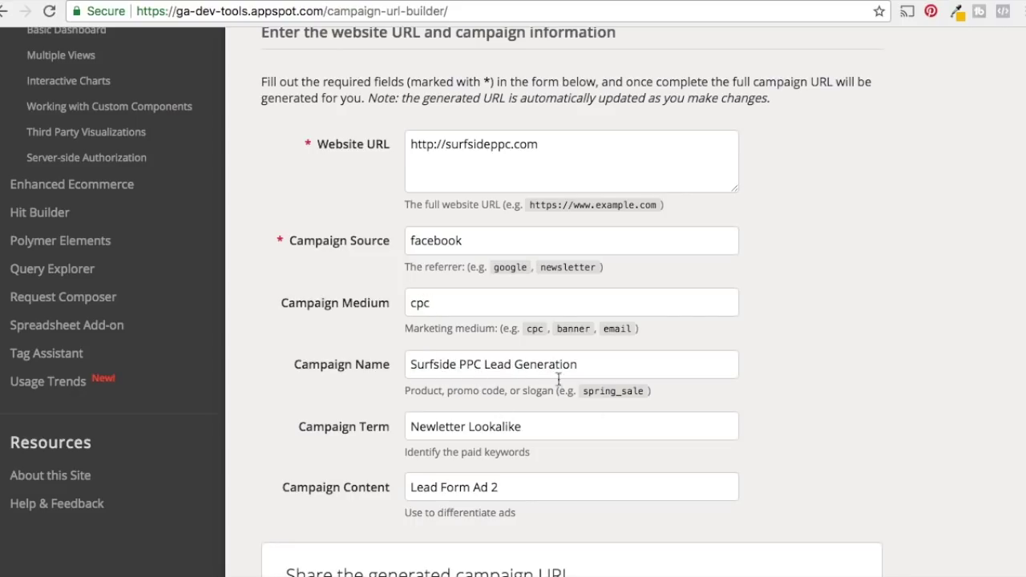
scroll(864, 396, down, 1)
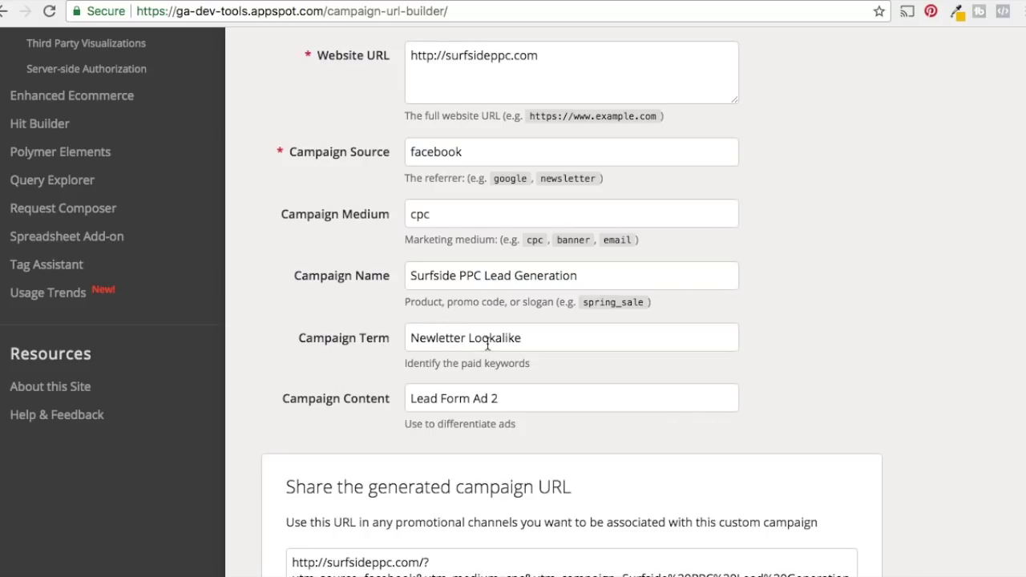
Set the Campaign Content to "Lead Form Ad 1" and check the generated campaign URL
click(510, 397)
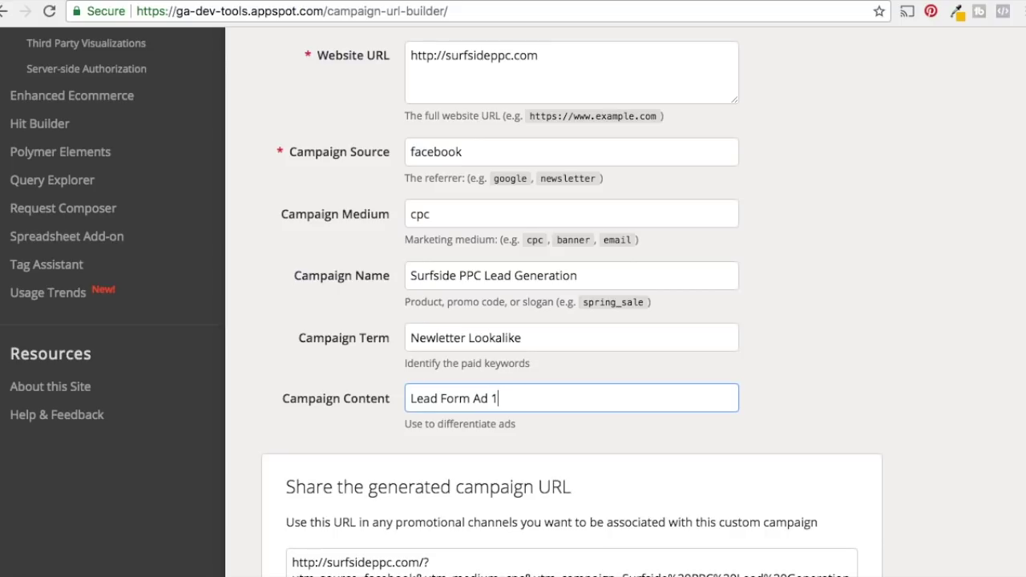
scroll(834, 321, down, 5)
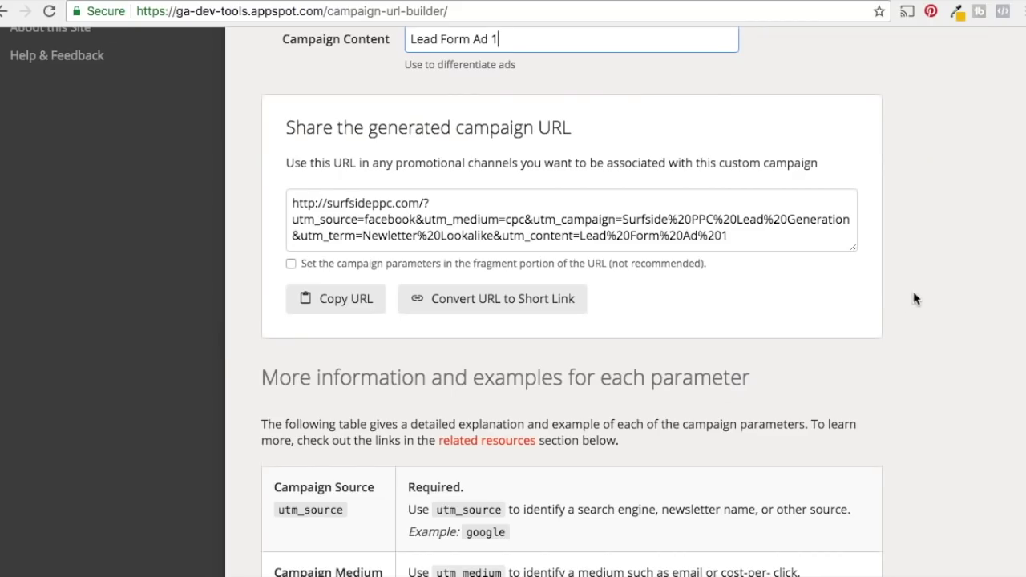
scroll(879, 291, up, 2)
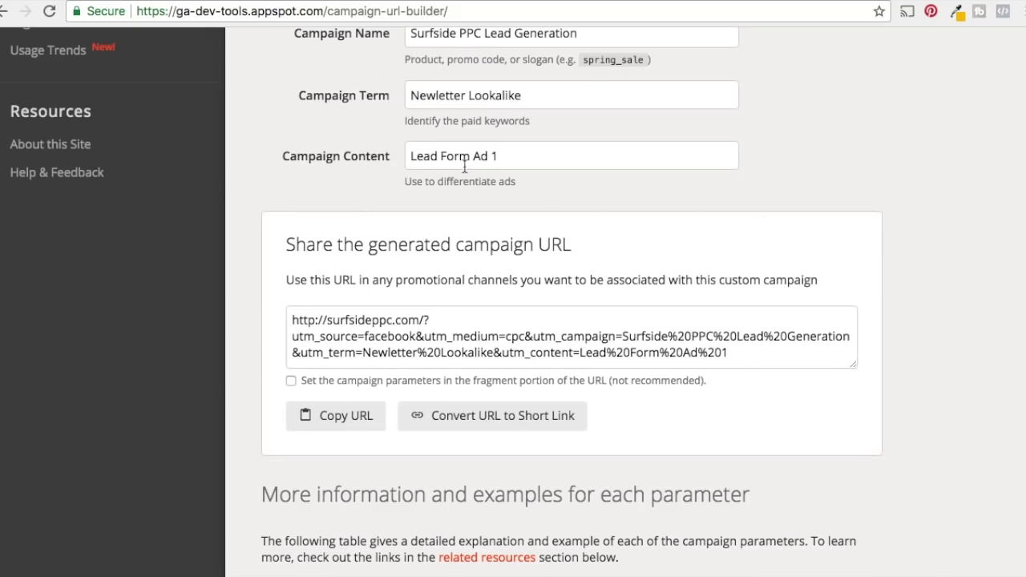
Try ad number 2 in the Campaign Content, restore "Lead Form Ad 1", and check the Campaign Term
click(525, 160)
key(BackSpace)
text(2)
key(BackSpace)
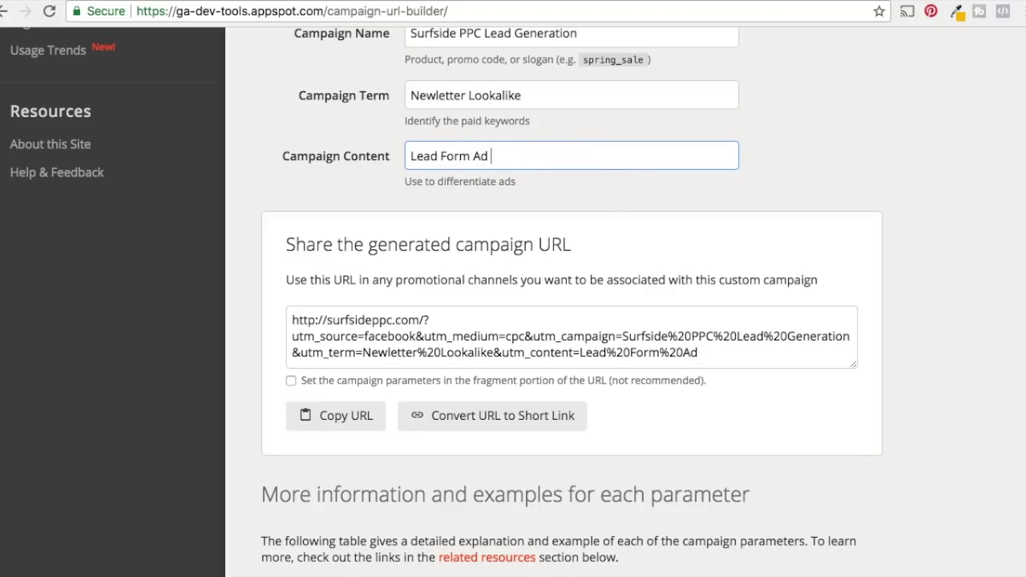
text(1)
double_click(465, 94)
click(914, 114)
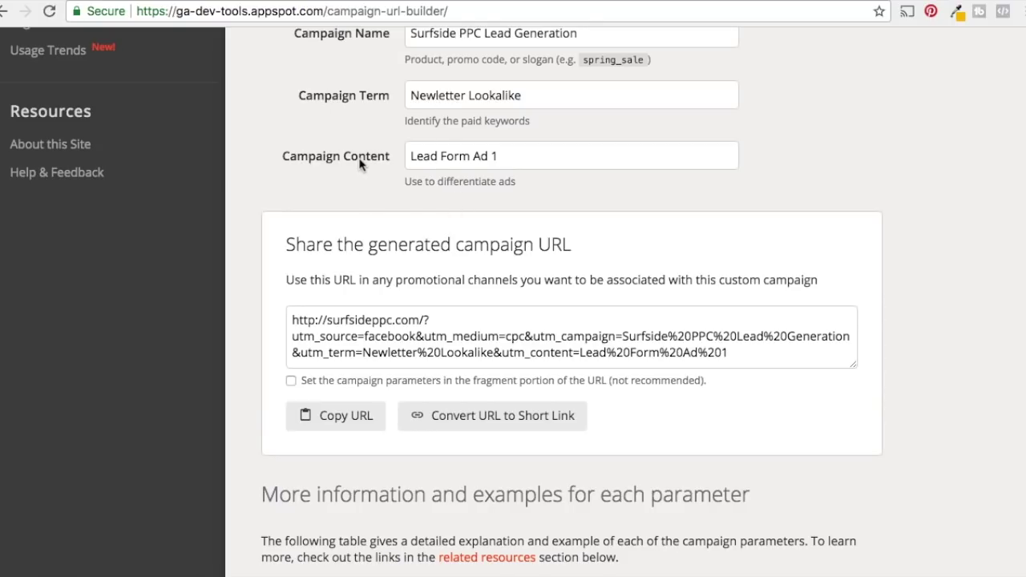
Copy the generated campaign URL and paste it as the Thank You Screen's Website Link in Facebook Ads Manager
click(368, 412)
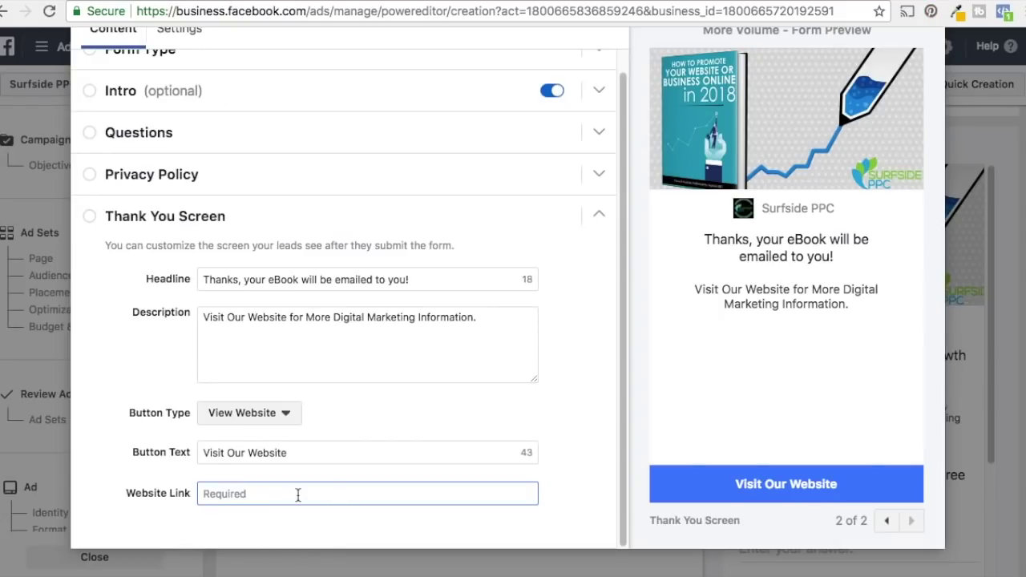
key(super+v)
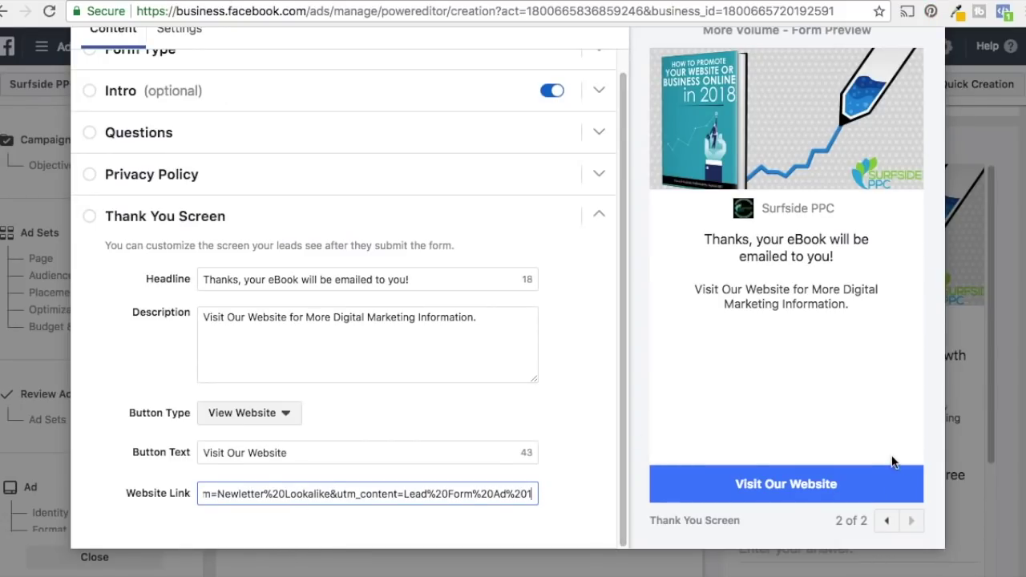
Finish the Surfside PPC Lead Generation form and confirm the ad to submit the campaign
scroll(828, 368, up, 3)
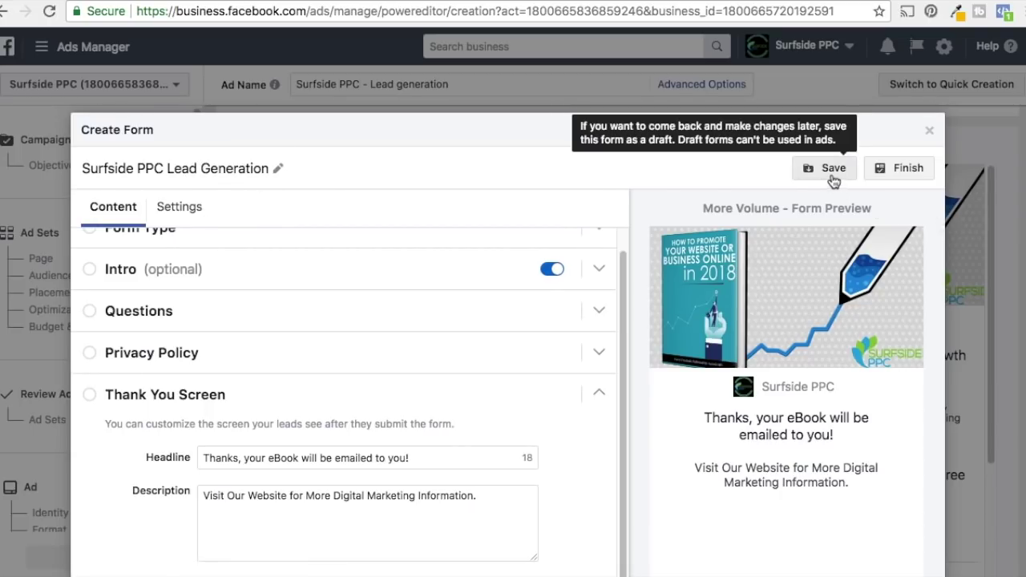
click(904, 171)
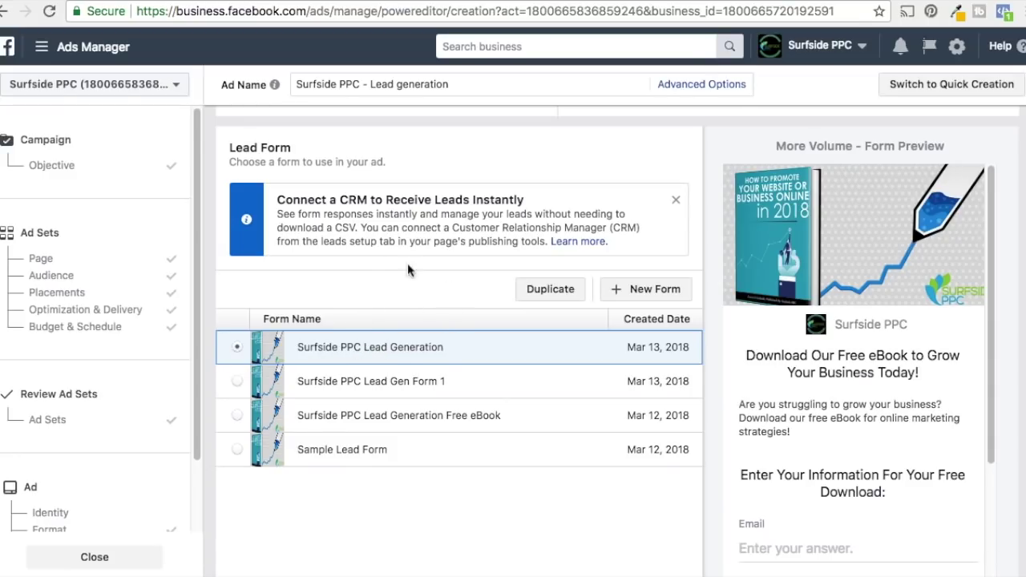
scroll(441, 267, down, 5)
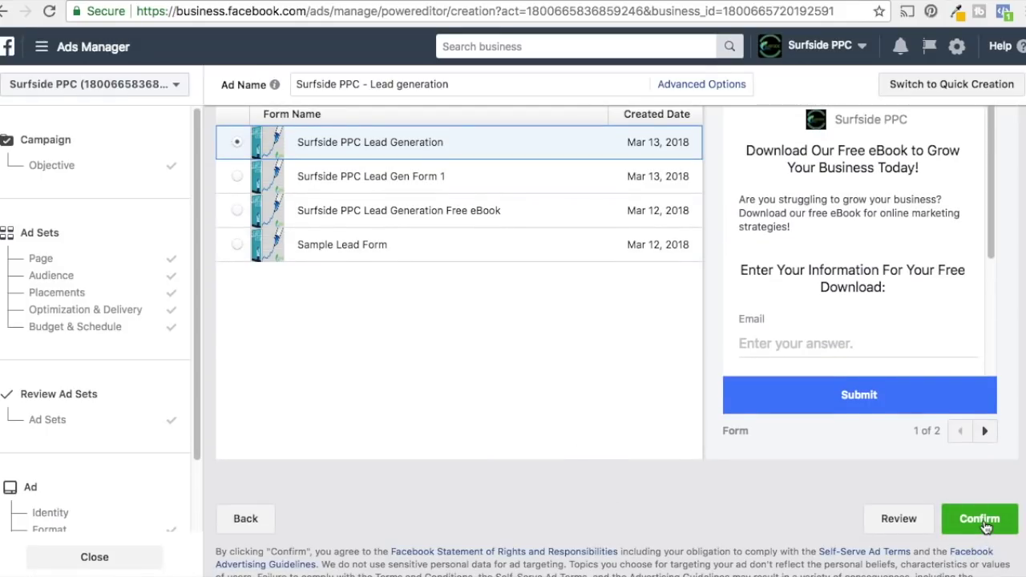
click(992, 525)
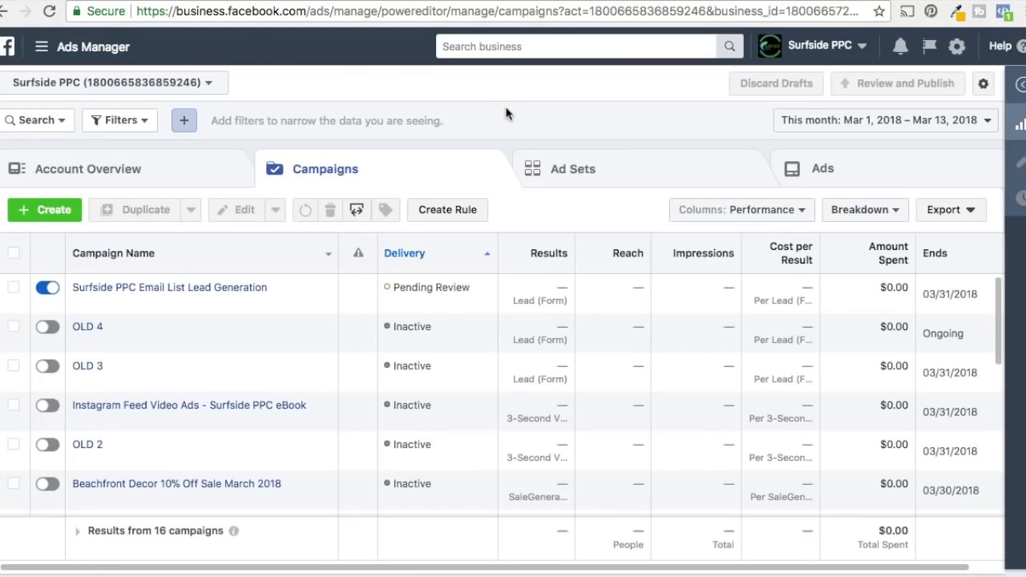
Open the Surfside PPC Email List Lead Generation campaign and its Page Likes Lookalike ad set
click(109, 290)
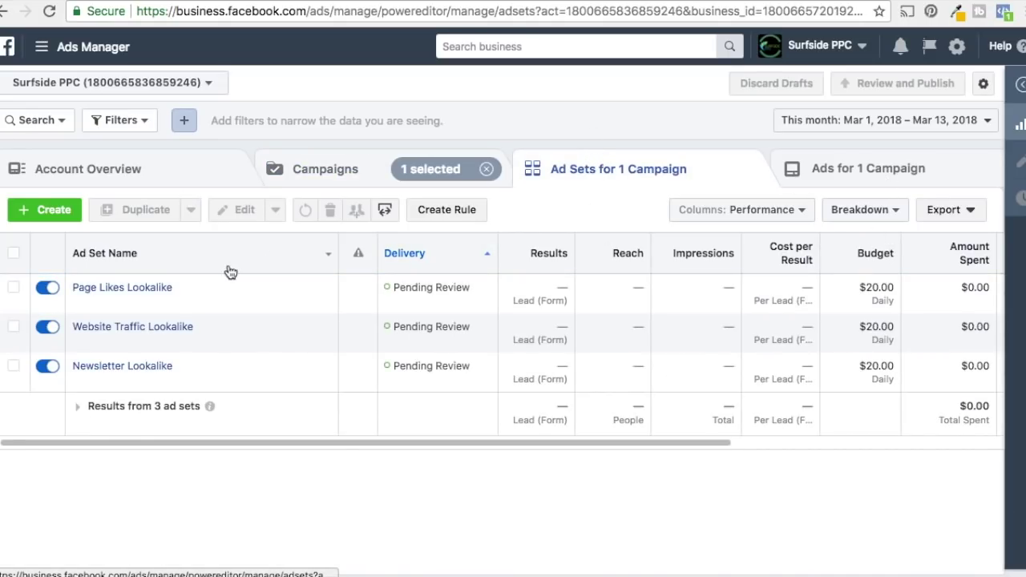
click(128, 288)
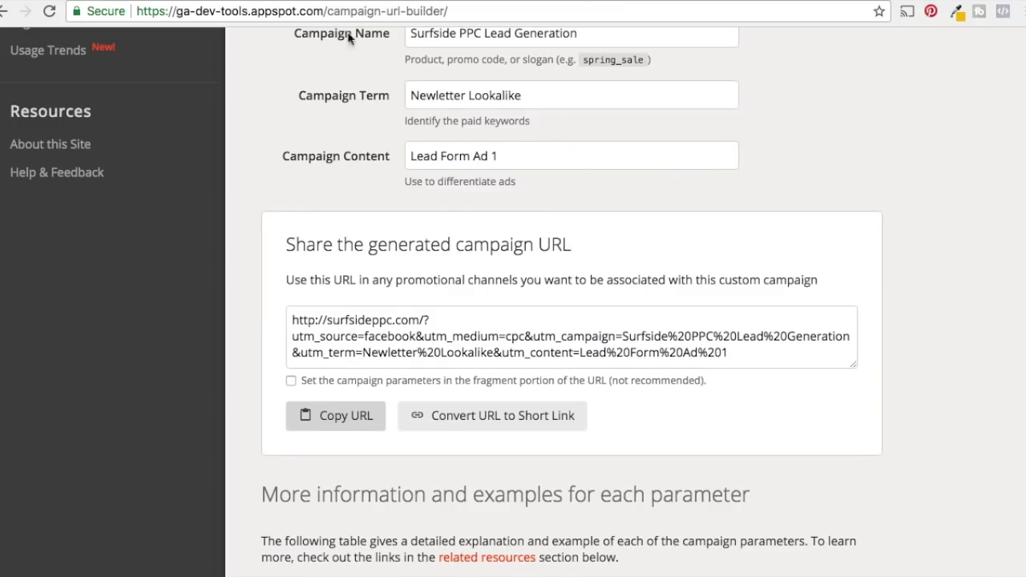
Switch from the URL builder to the Surfside PPC Facebook page and open its Publishing Tools
click(225, 1)
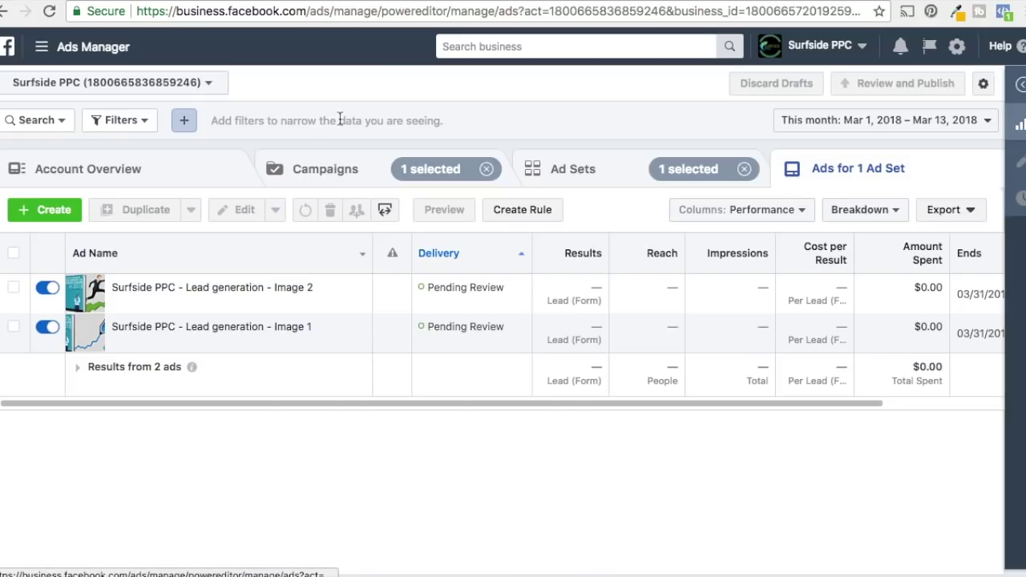
click(415, 3)
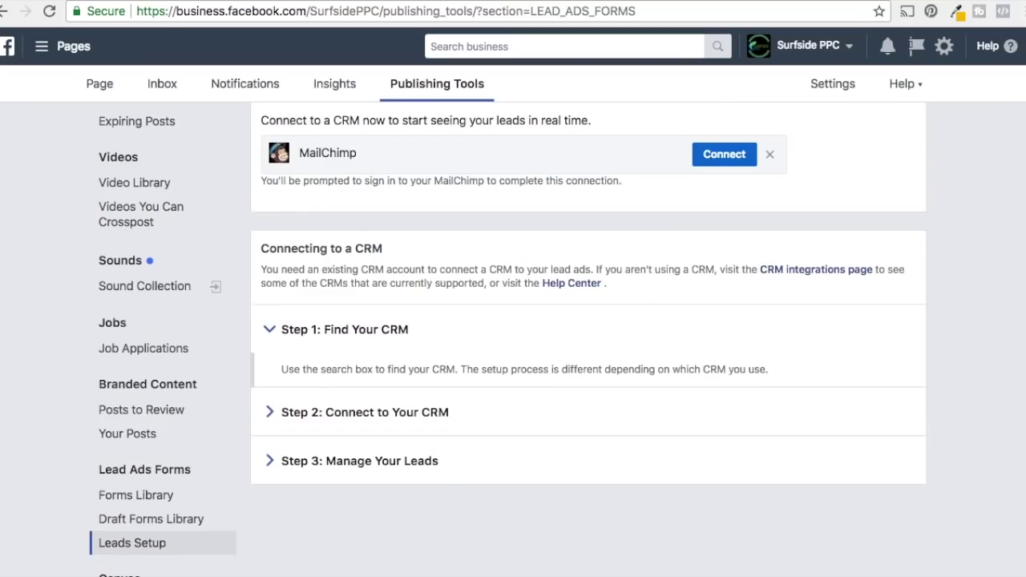
click(99, 85)
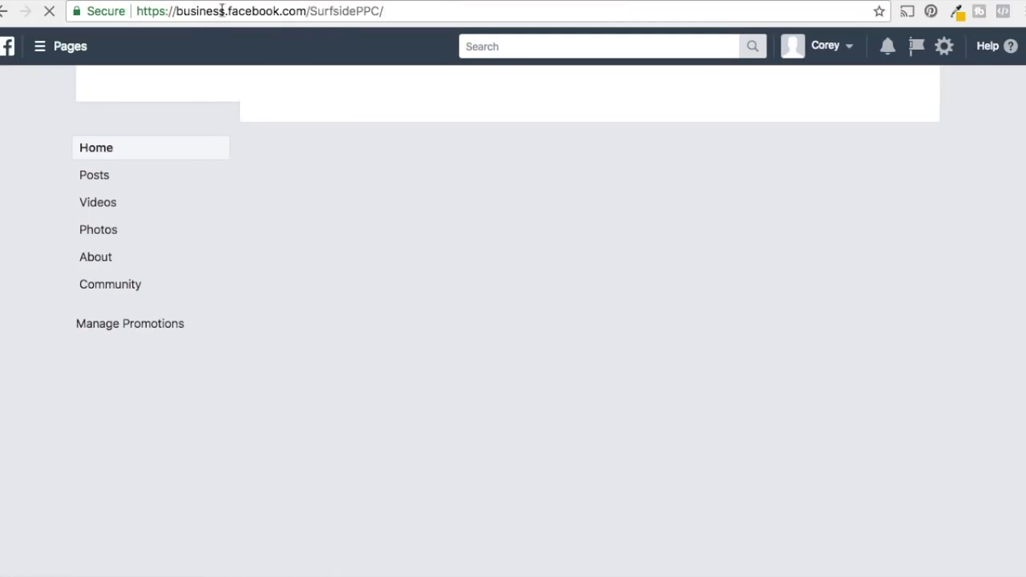
drag(229, 11, 163, 11)
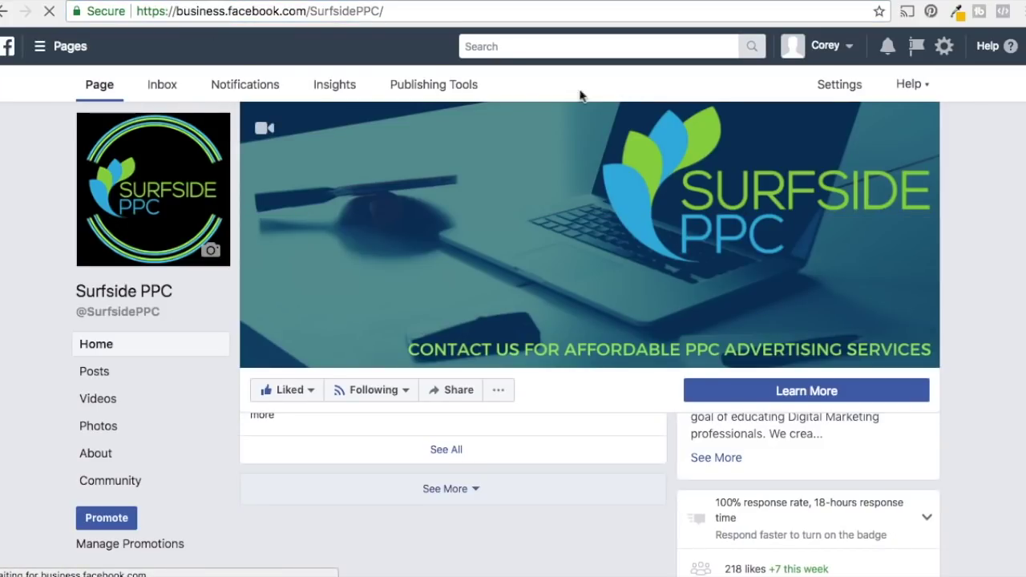
click(449, 94)
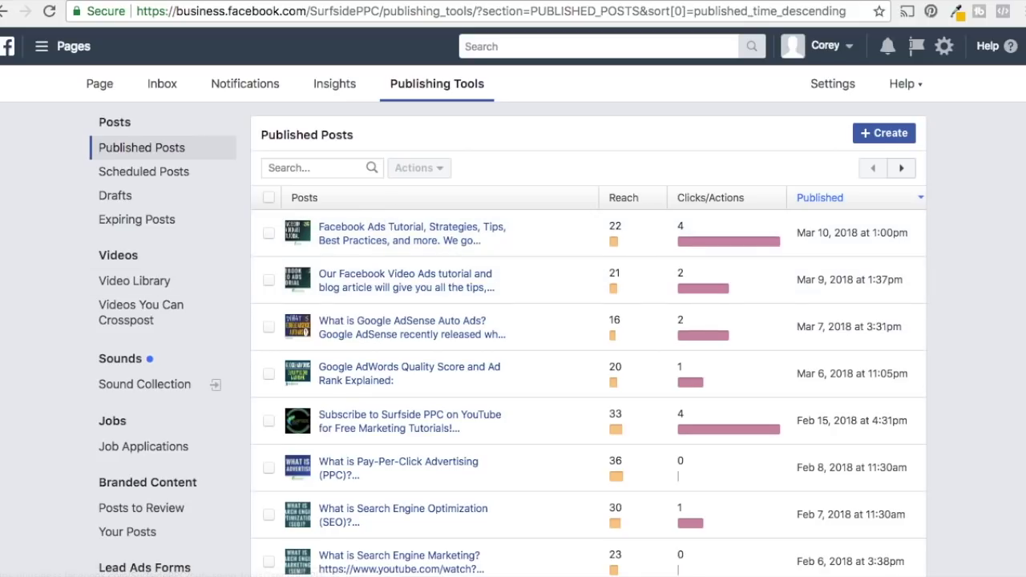
Open the lead ads Forms Library, preview the Surfside PPC Lead Generation form, and close the preview
scroll(33, 204, down, 1)
scroll(35, 204, down, 5)
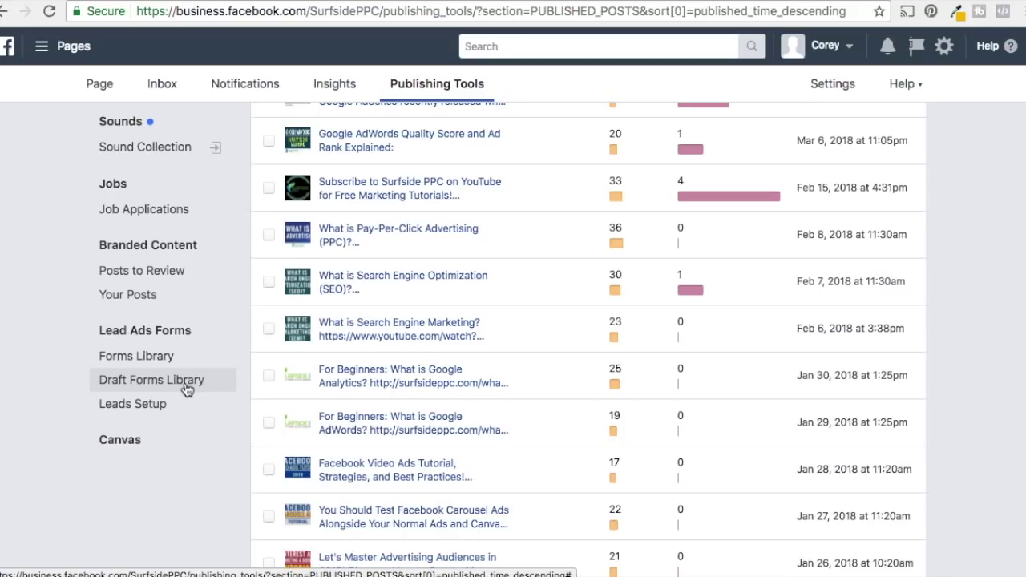
click(114, 363)
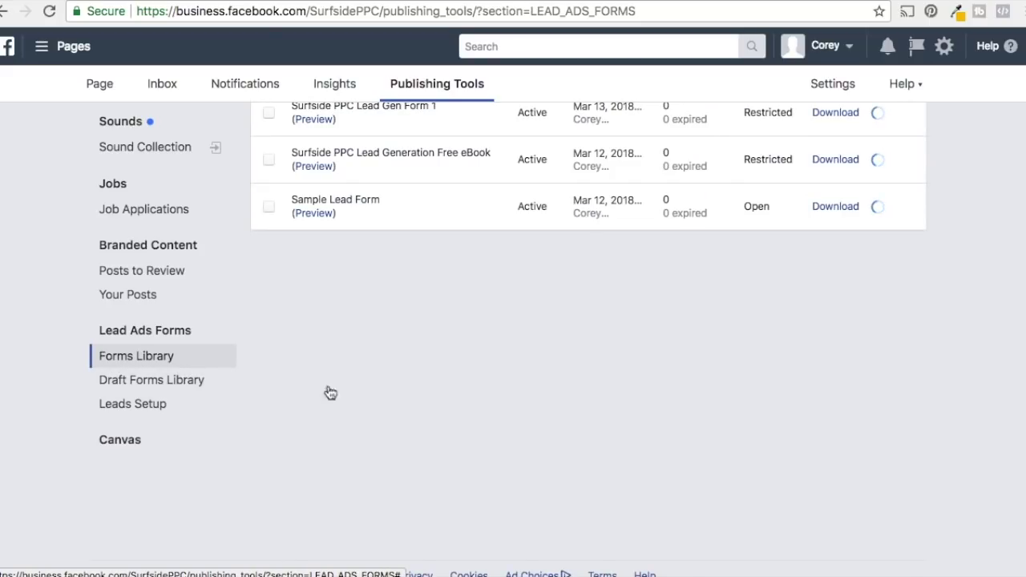
scroll(550, 444, up, 1)
scroll(563, 458, up, 3)
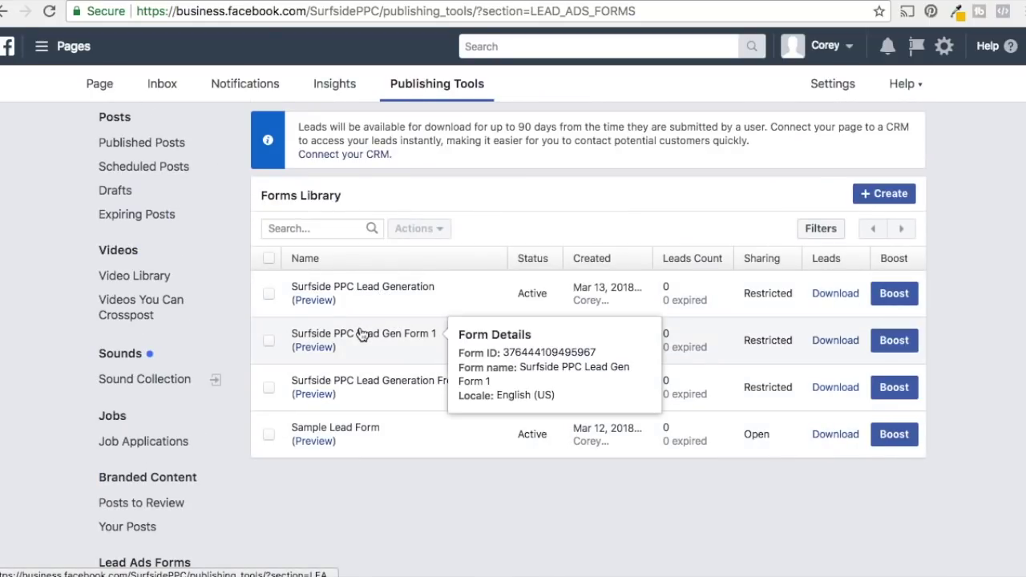
click(320, 303)
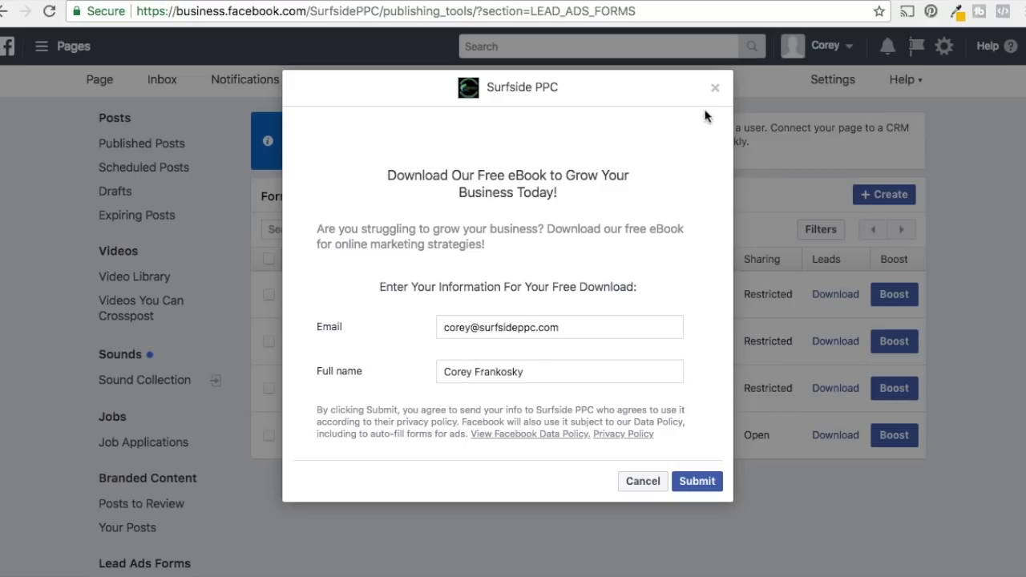
click(714, 88)
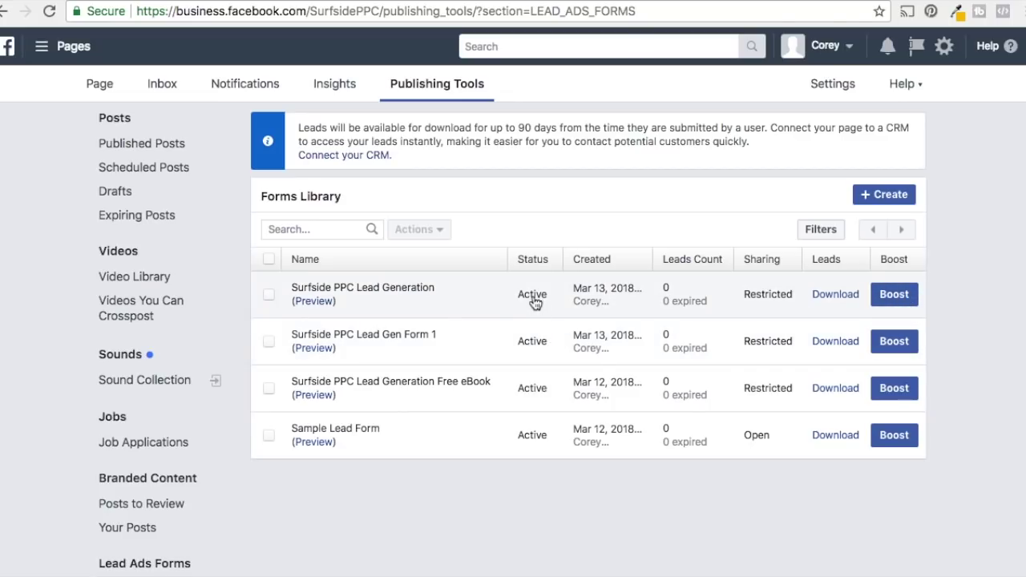
Open Leads Setup for the lead ads forms and expand "Step 1: Find Your CRM"
scroll(580, 321, down, 3)
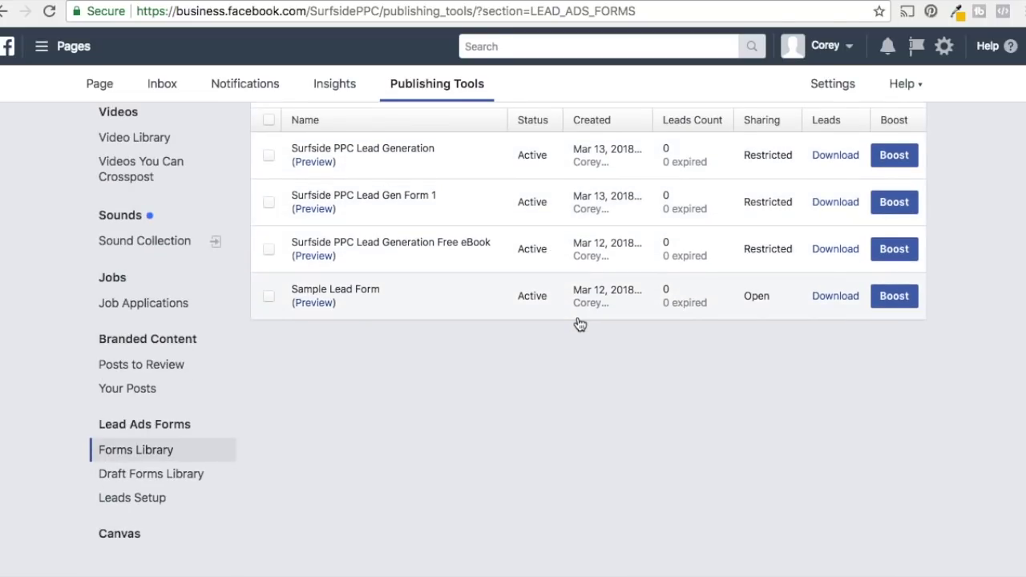
click(122, 474)
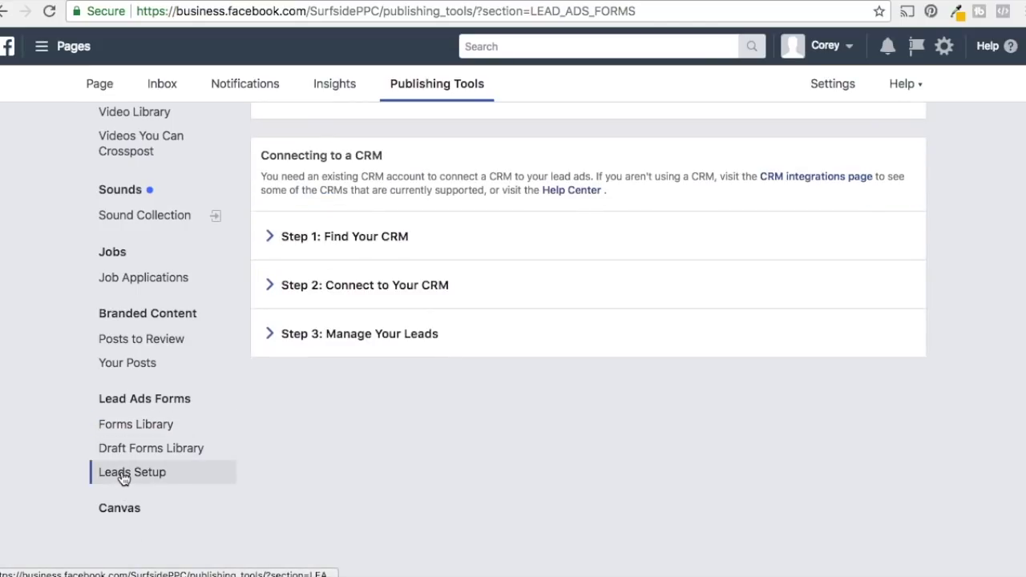
click(296, 239)
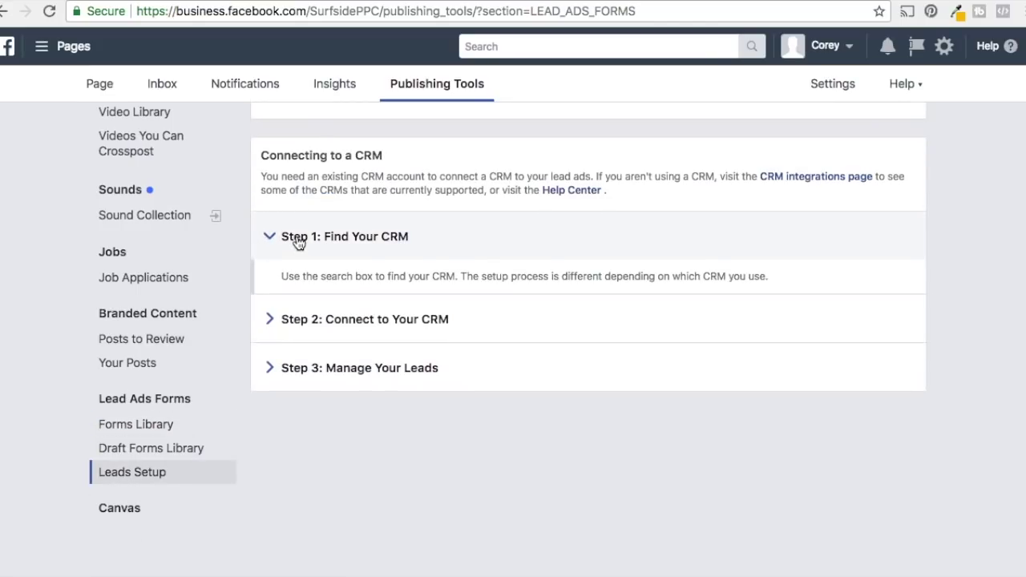
scroll(298, 240, up, 4)
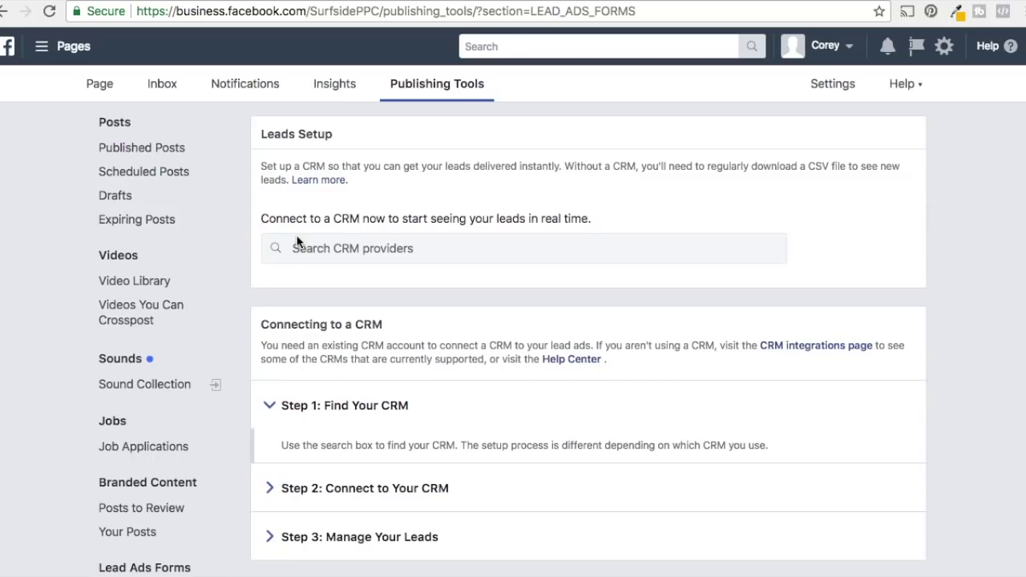
Search the CRM providers for "mail" and select MailChimp as the CRM to connect
click(328, 251)
text(a)
key(BackSpace)
text(mail)
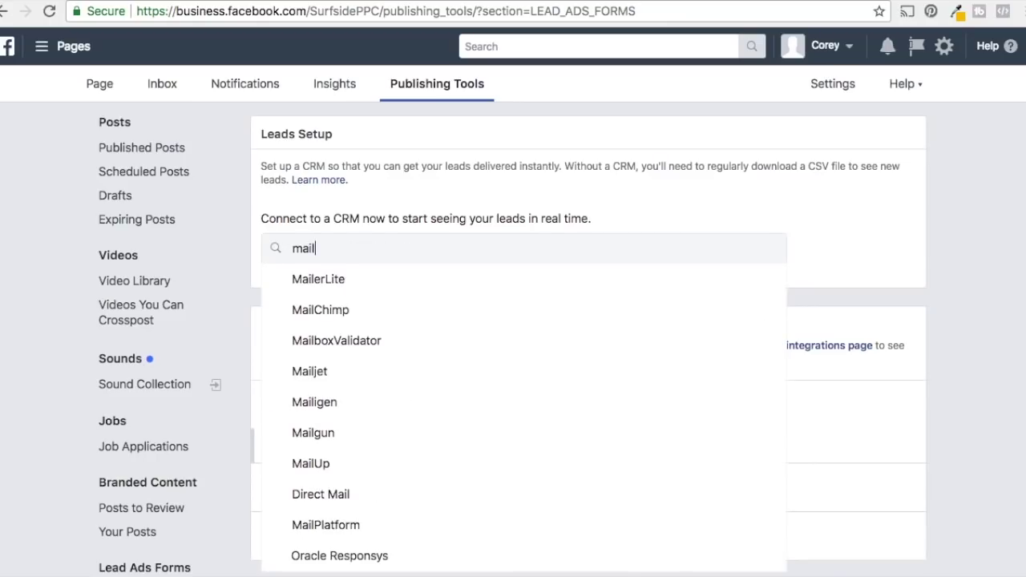
click(309, 300)
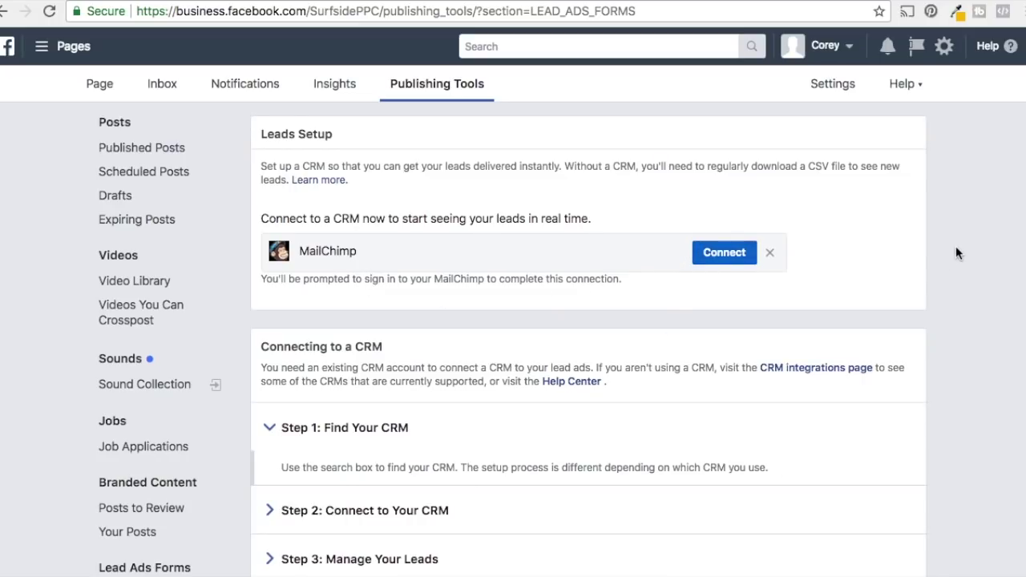
scroll(955, 249, down, 2)
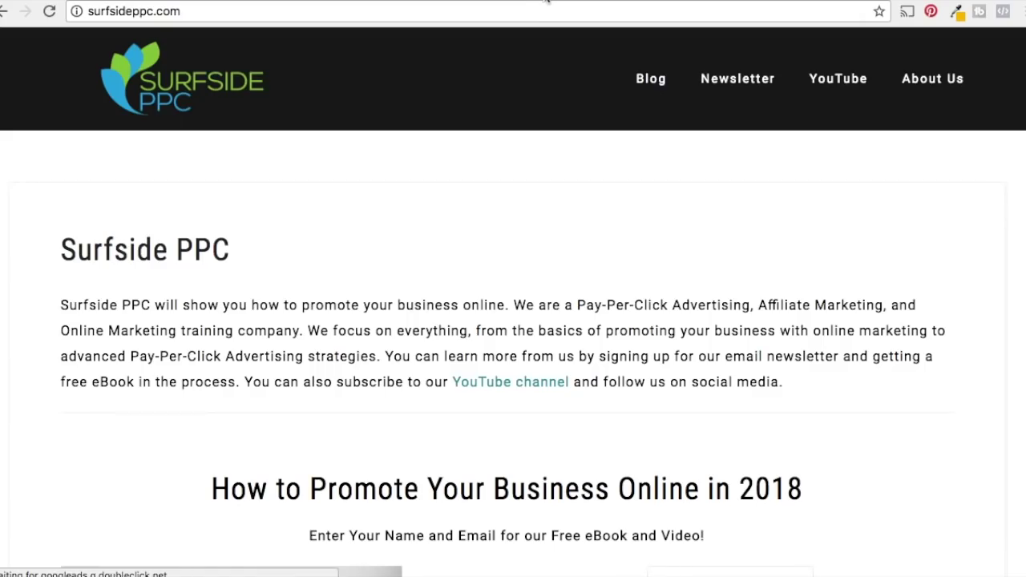
Open the Newsletter page on the surfsideppc.com website and examine its free eBook sign-up form
click(731, 79)
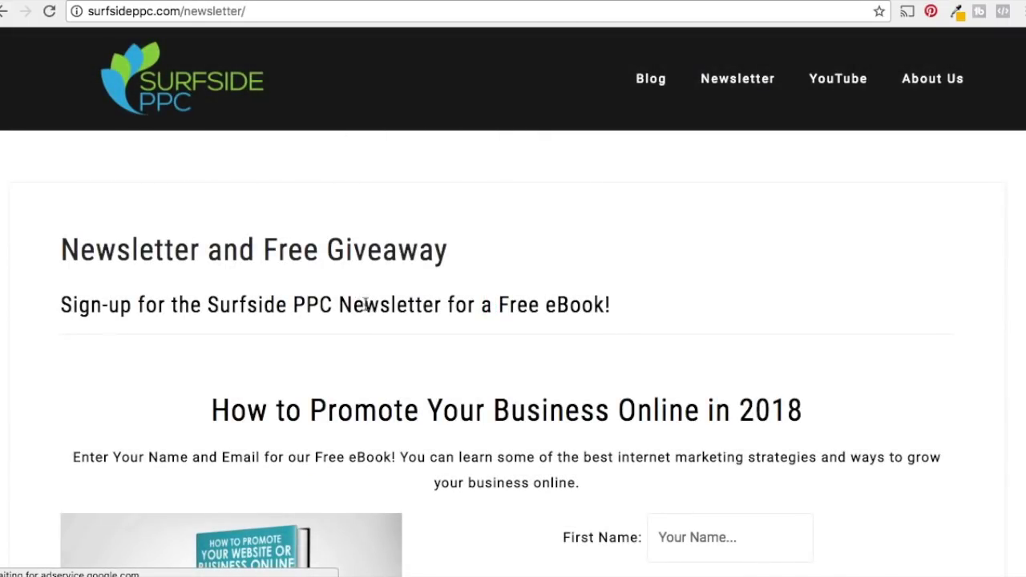
scroll(430, 263, down, 3)
scroll(715, 280, down, 4)
scroll(767, 286, up, 3)
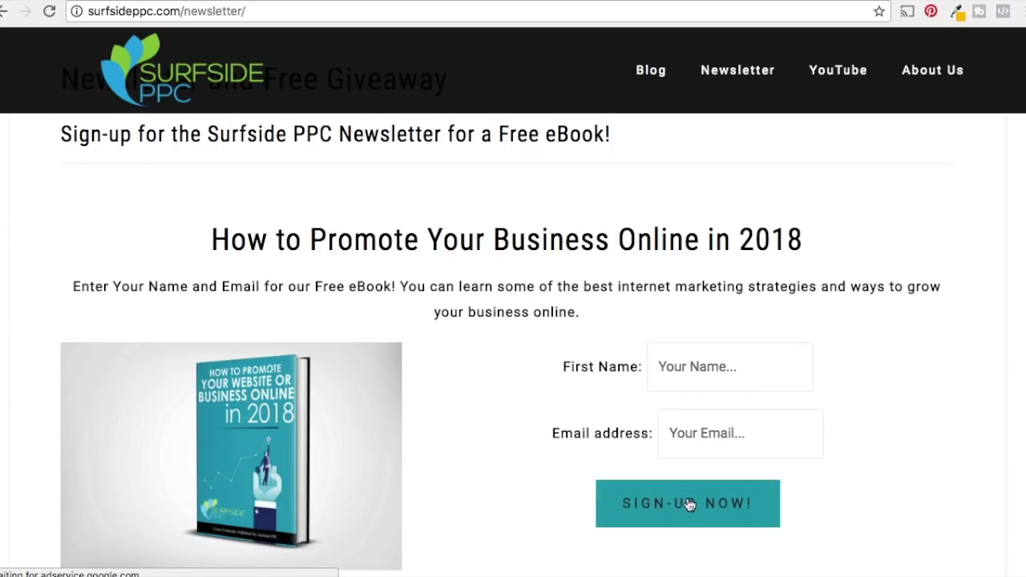
Return to Facebook Ads Manager and go from the ad set's ads to the Campaigns list
click(225, 0)
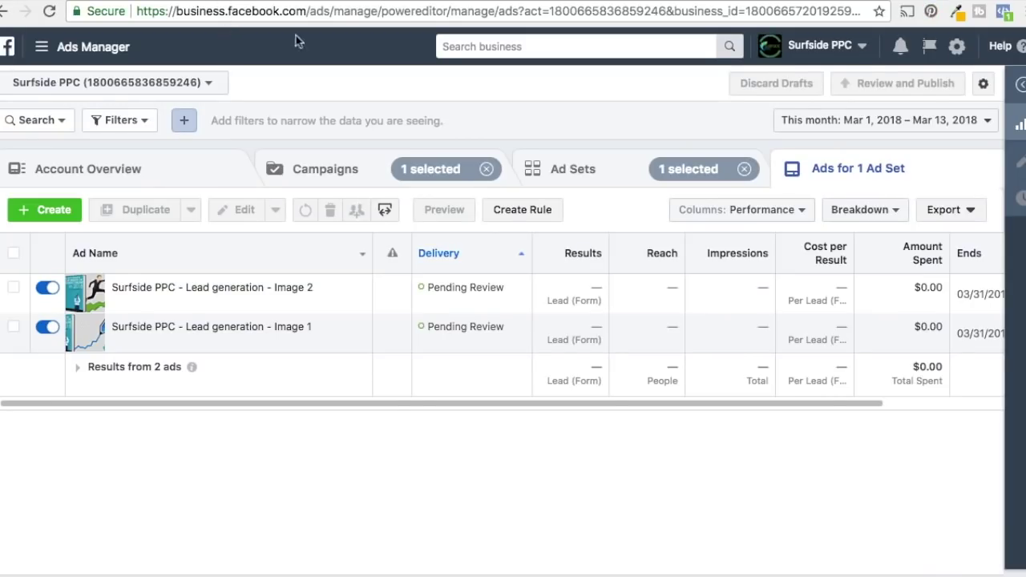
mouse_move(163, 287)
click(355, 160)
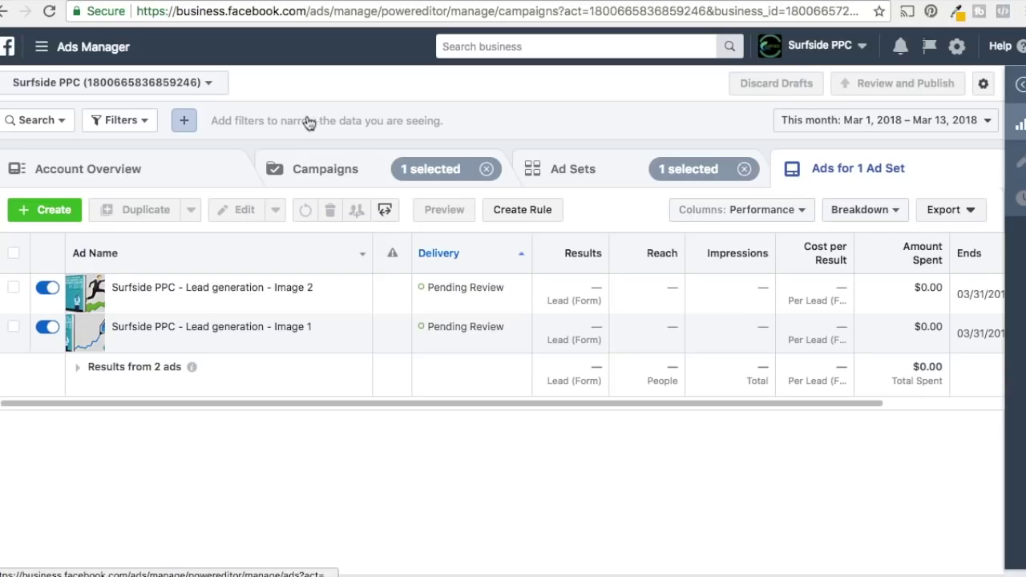